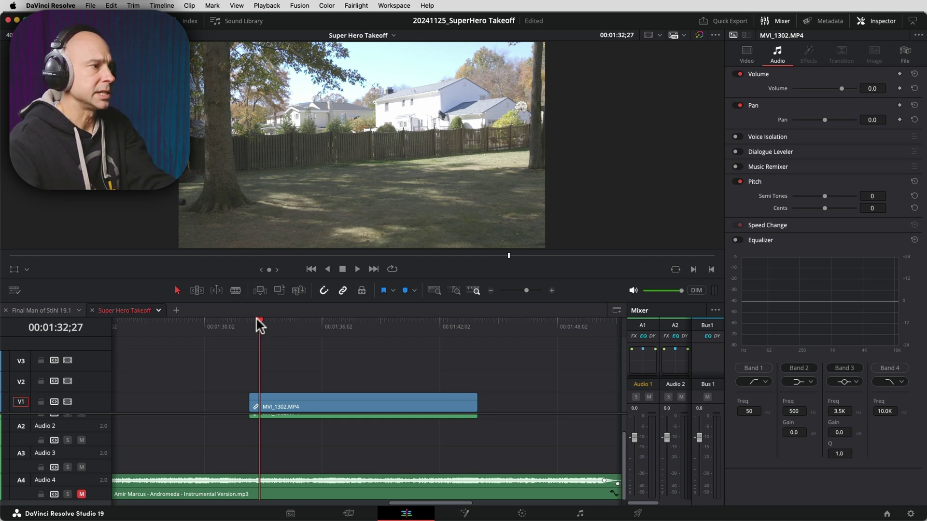
Step: Split the MVI_1302.MP4 clip at 00:01:42;20, where the man with the leaf blower is in mid-air
{"action": "left_click_drag", "start_coordinate": [258, 320], "coordinate": [256, 319]}
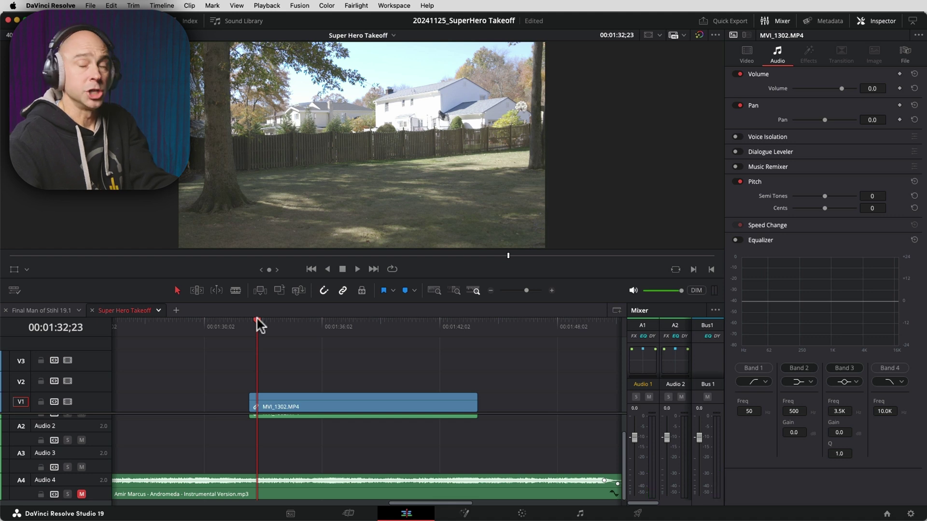
{"action": "left_click_drag", "start_coordinate": [257, 321], "coordinate": [397, 333]}
{"action": "key", "text": "space"}
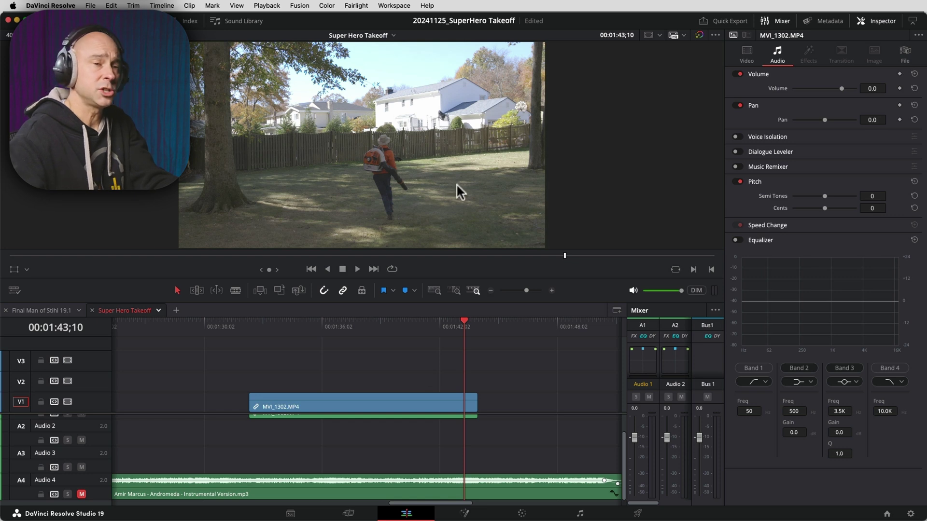
{"action": "left_click", "coordinate": [450, 320]}
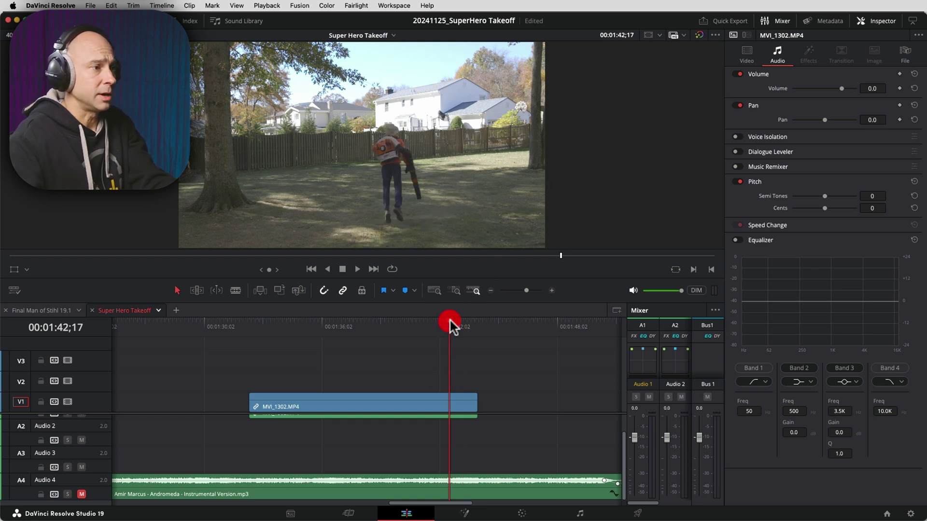
{"action": "left_click_drag", "start_coordinate": [450, 323], "coordinate": [450, 323]}
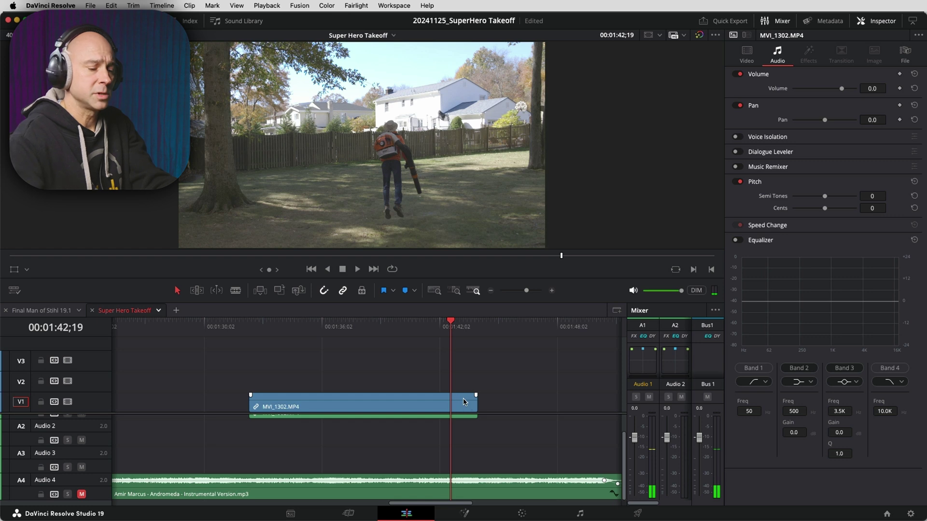
{"action": "key", "text": "Right"}
{"action": "key", "text": "Right"}
{"action": "key", "text": "Left"}
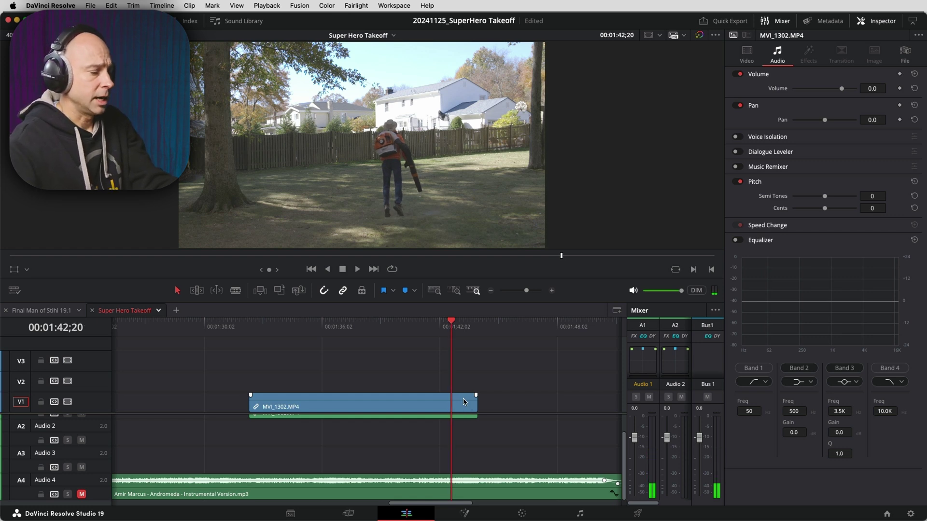
{"action": "left_click", "coordinate": [462, 405]}
{"action": "key", "text": "super+b"}
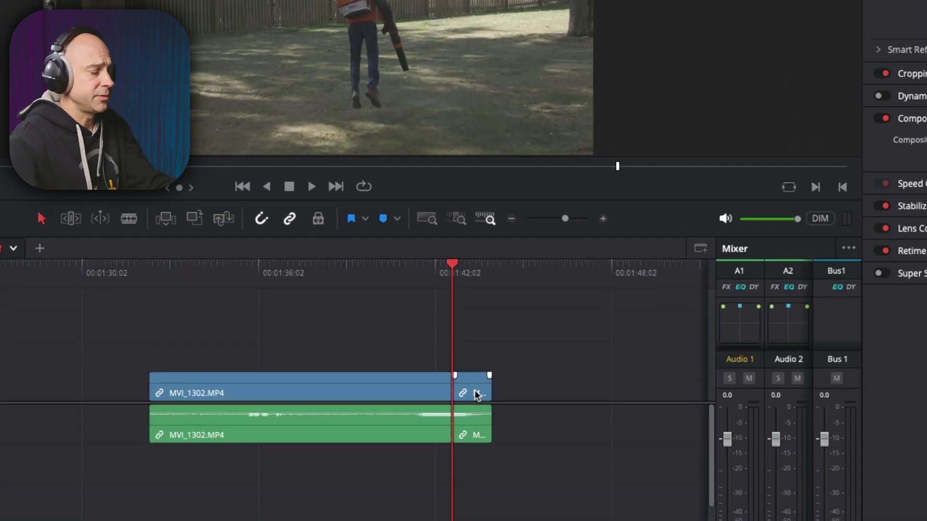
Step: Duplicate the video of the short end piece onto track V2 and turn the copy into a freeze frame
{"action": "left_click", "coordinate": [476, 395]}
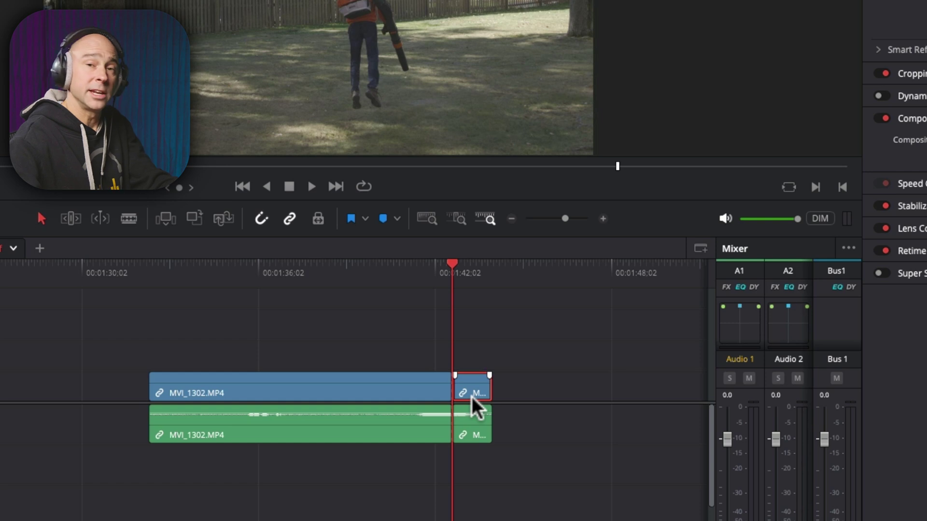
{"action": "left_click_drag", "start_coordinate": [473, 403], "coordinate": [465, 358]}
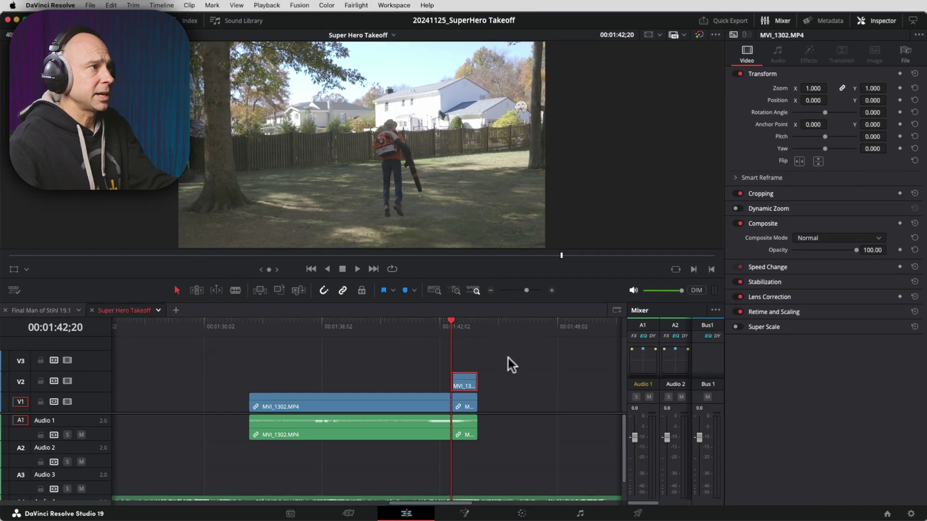
{"action": "left_click", "coordinate": [189, 5]}
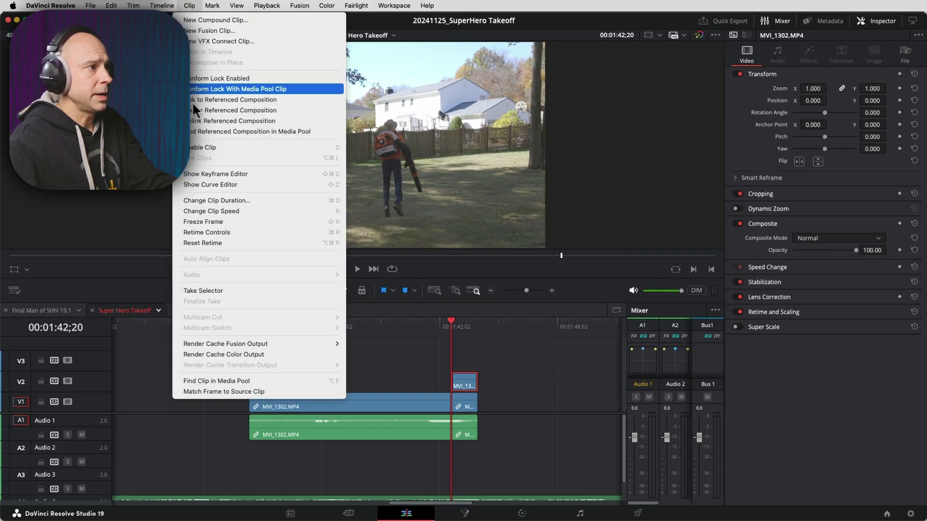
{"action": "left_click", "coordinate": [213, 221]}
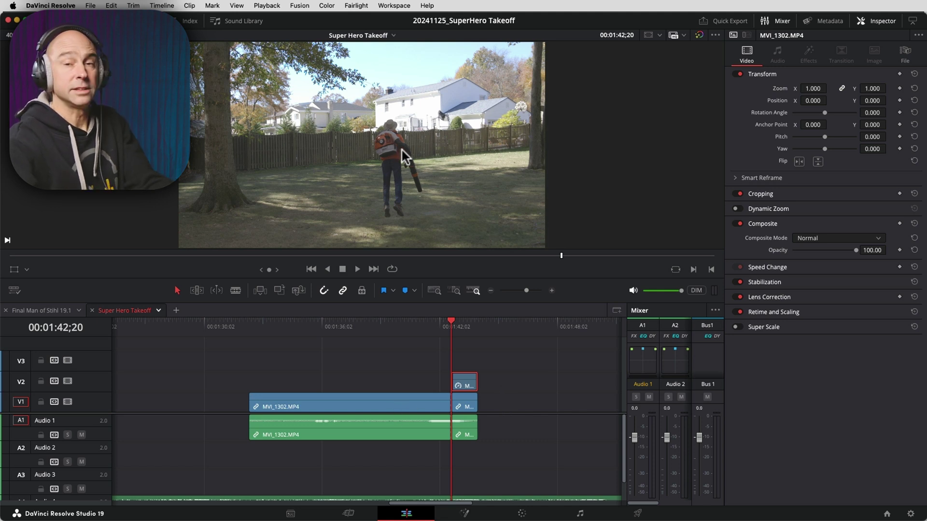
Step: Open the frozen V2 clip on the Fusion page at 00:01:43;04 and hide the effects library
{"action": "left_click", "coordinate": [469, 387]}
{"action": "left_click", "coordinate": [460, 331]}
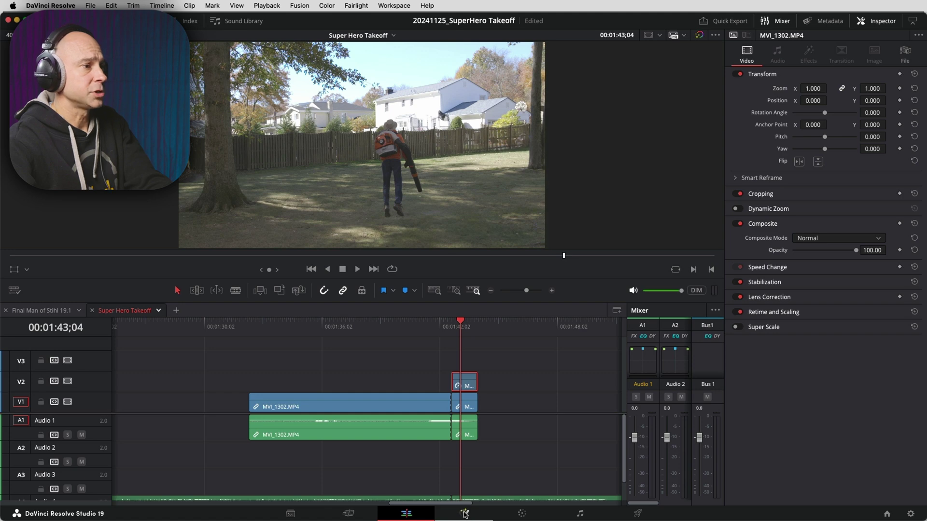
{"action": "left_click", "coordinate": [465, 514]}
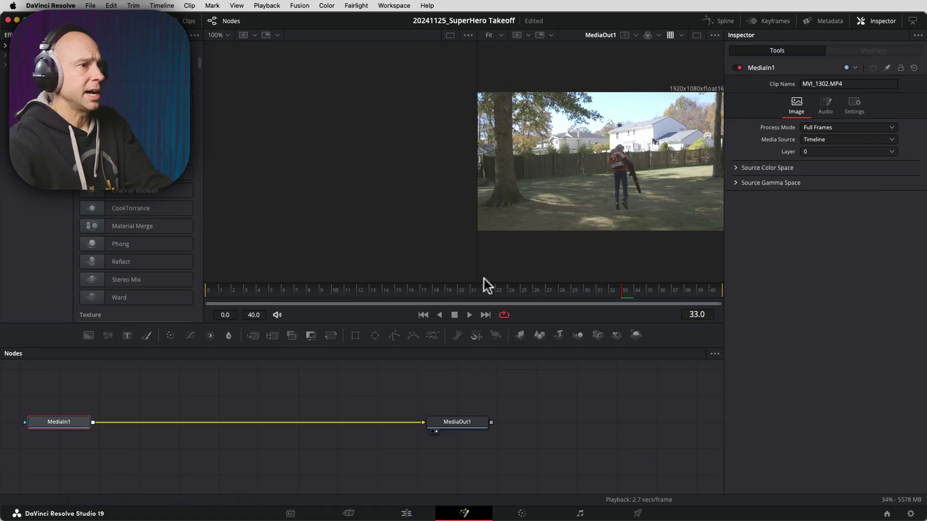
{"action": "left_click", "coordinate": [145, 21]}
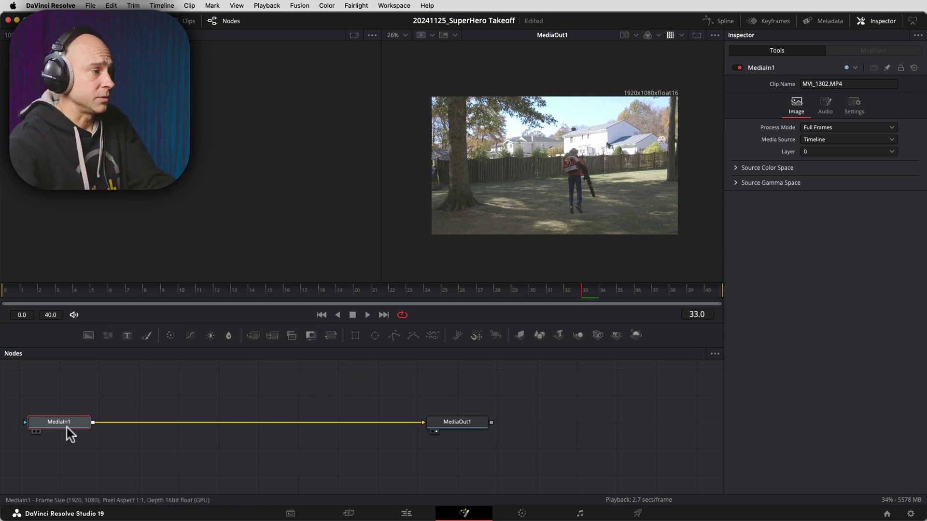
Step: Add a Magic Mask node between MediaIn1 and MediaOut1
{"action": "mouse_move", "coordinate": [63, 424]}
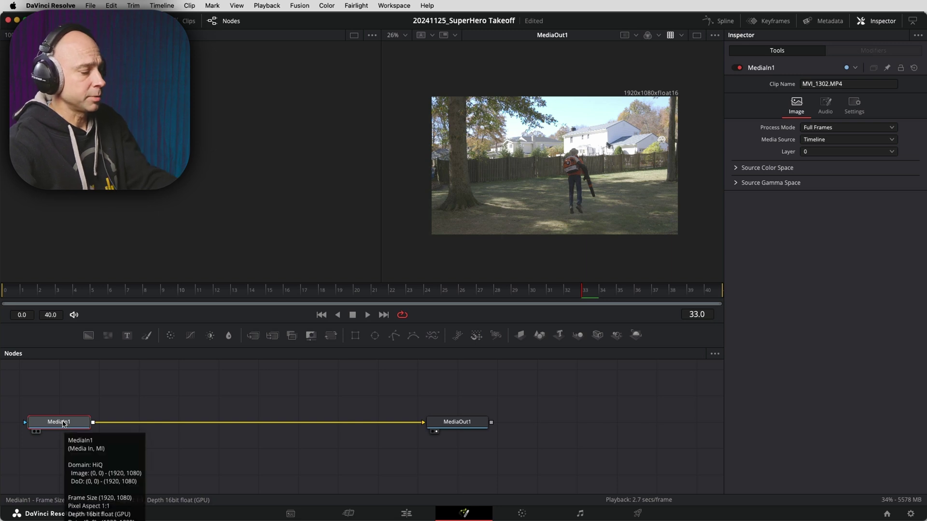
{"action": "key", "text": "shift+space"}
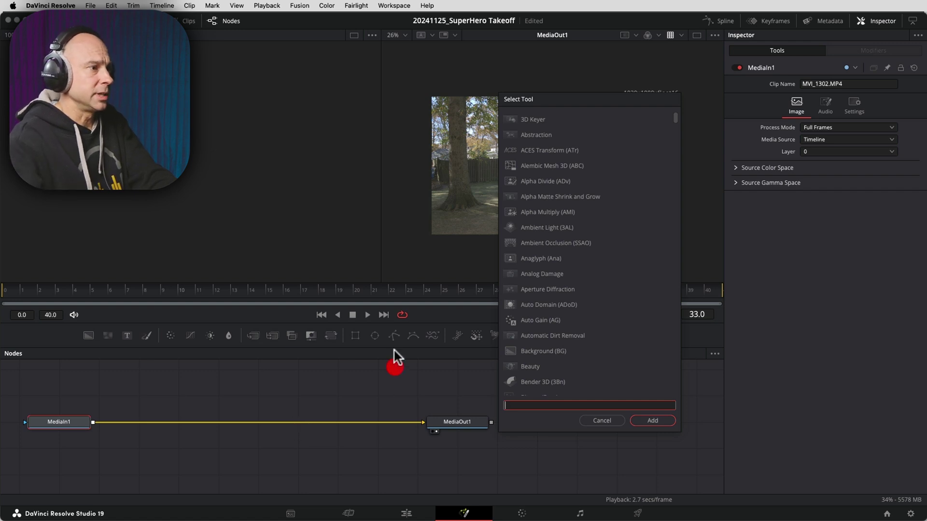
{"action": "left_click", "coordinate": [602, 420]}
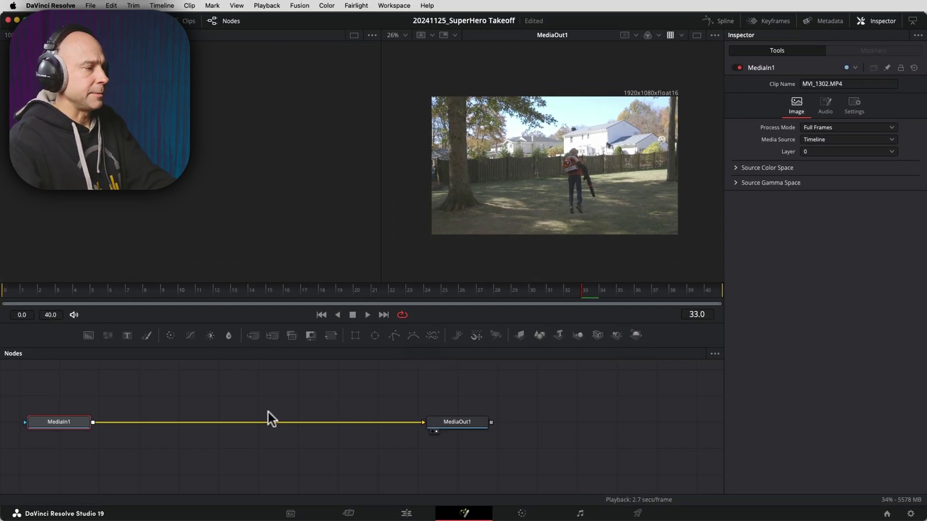
{"action": "key", "text": "shift+space"}
{"action": "type", "text": "mag"}
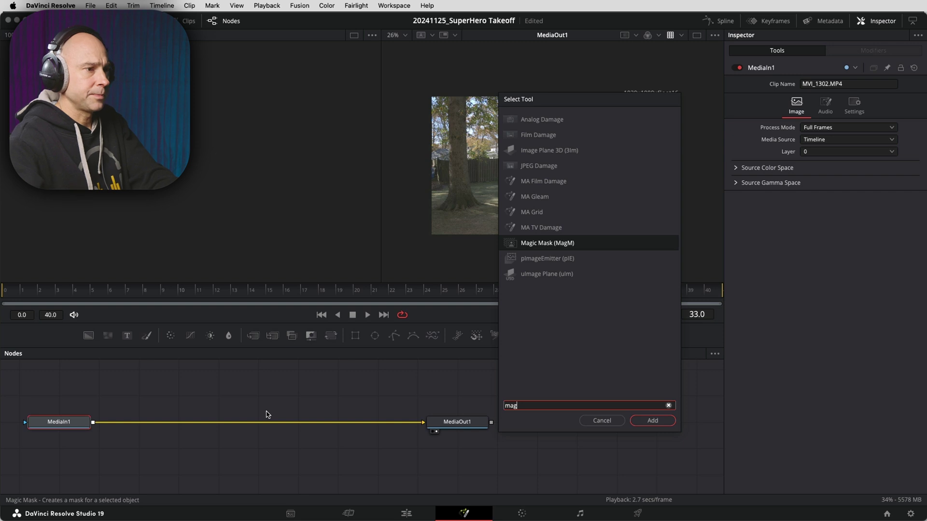
{"action": "left_click", "coordinate": [653, 420]}
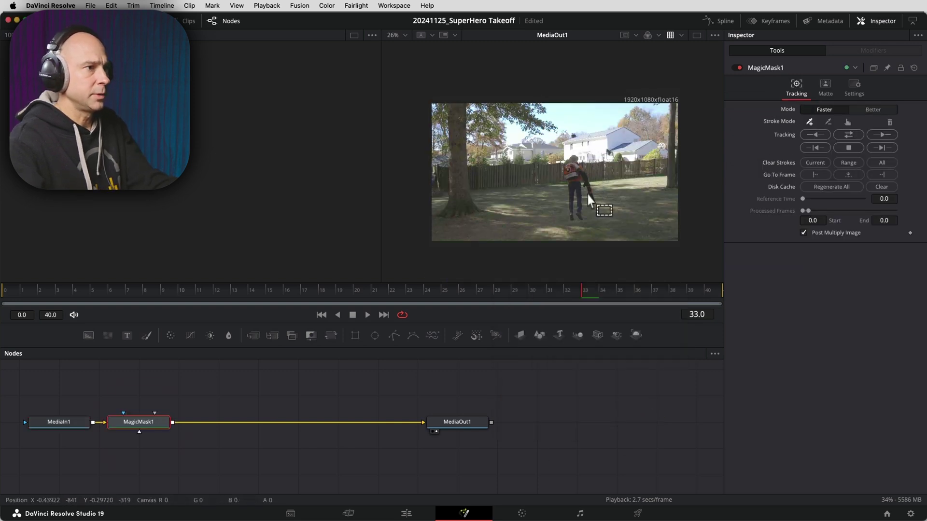
Step: Draw an include stroke down the man's body from his hat through the backpack to his foot
{"action": "scroll", "coordinate": [587, 195], "scroll_direction": "up", "scroll_amount": 8}
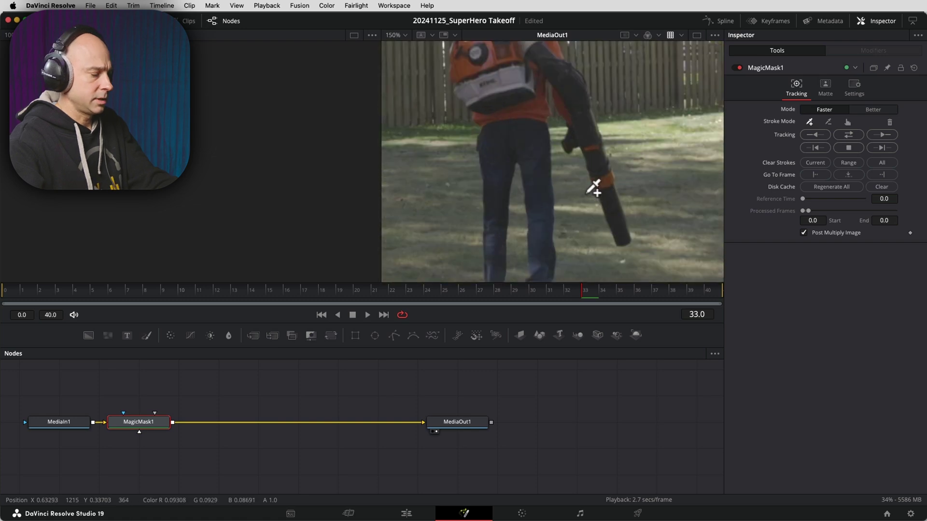
{"action": "scroll", "coordinate": [571, 182], "scroll_direction": "down", "scroll_amount": 5}
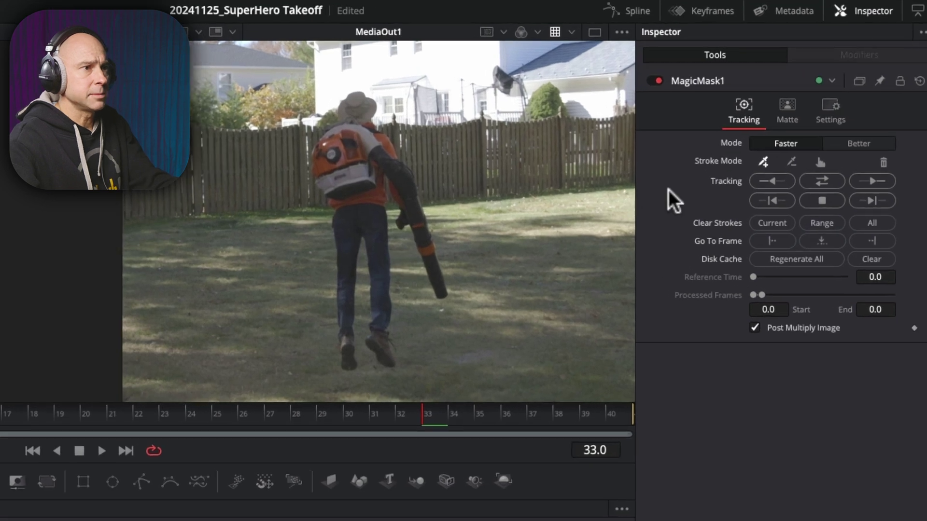
{"action": "mouse_move", "coordinate": [356, 99]}
{"action": "left_mouse_down"}
{"action": "mouse_move", "coordinate": [334, 167]}
{"action": "mouse_move", "coordinate": [346, 227]}
{"action": "mouse_move", "coordinate": [347, 358]}
{"action": "left_mouse_up"}
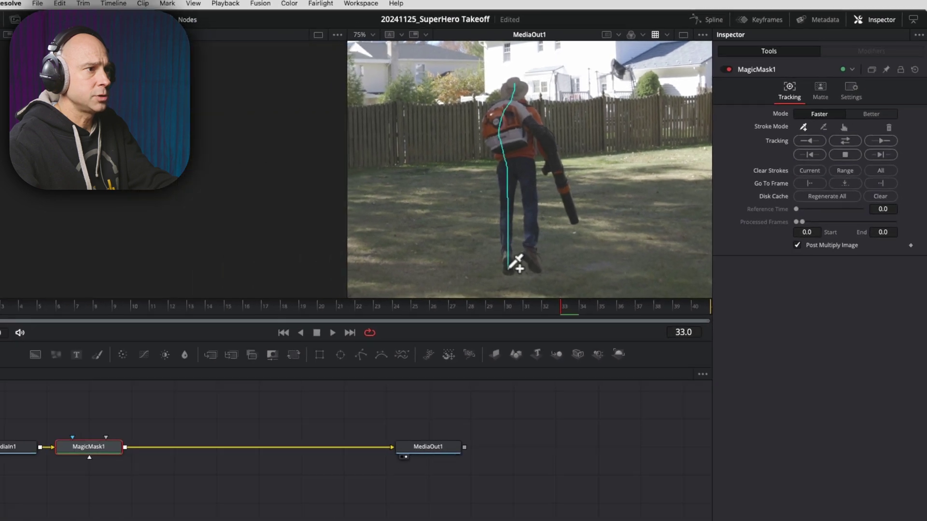
{"action": "left_click_drag", "start_coordinate": [515, 263], "coordinate": [515, 264]}
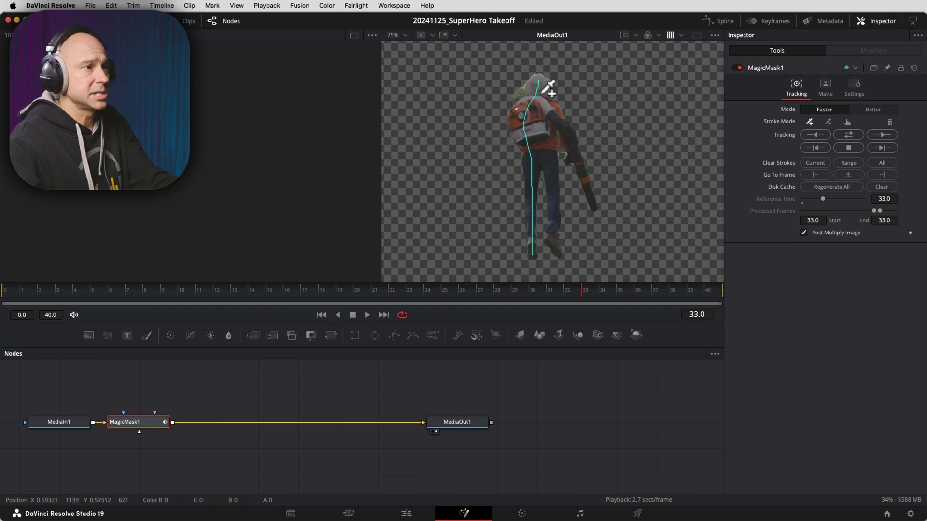
Step: Draw exclude strokes over the foliage beside the hat and the background gap between the torso and arm
{"action": "scroll", "coordinate": [544, 103], "scroll_direction": "up", "scroll_amount": 5}
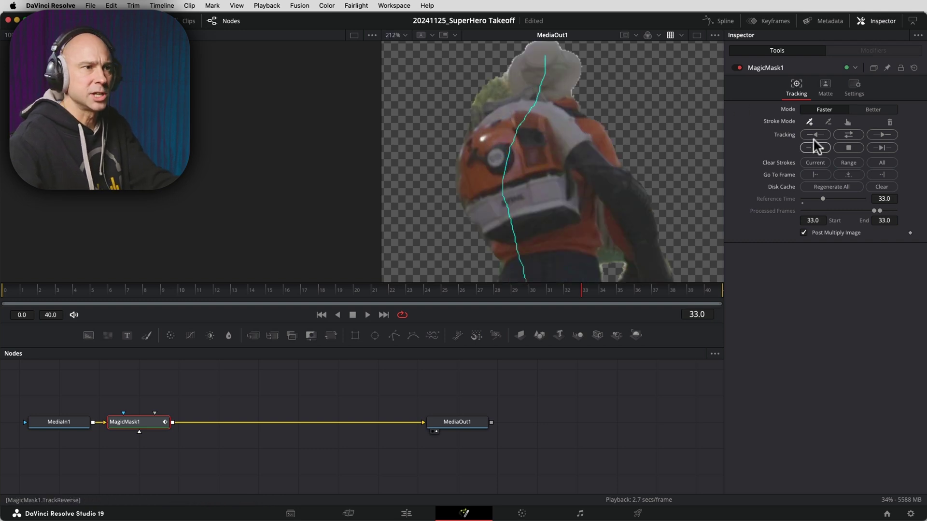
{"action": "left_click", "coordinate": [830, 122]}
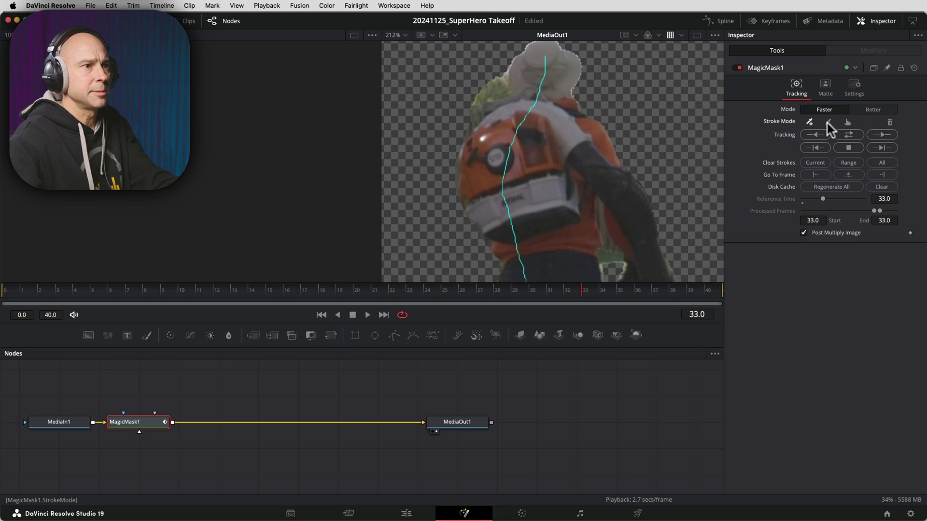
{"action": "left_click_drag", "start_coordinate": [496, 76], "coordinate": [477, 97]}
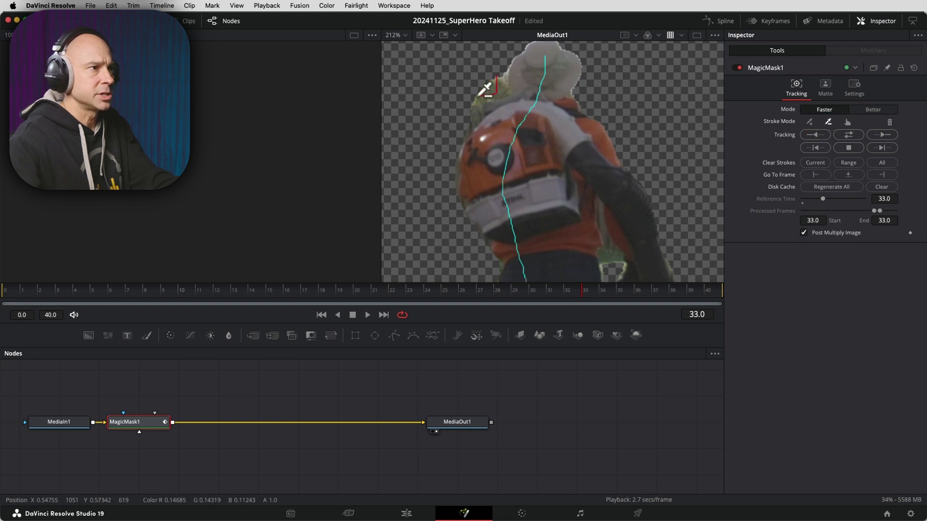
{"action": "left_click_drag", "start_coordinate": [613, 264], "coordinate": [607, 252]}
Step: Set the Magic Mask mode to Better and track the mask forward and in reverse
{"action": "key", "text": "space"}
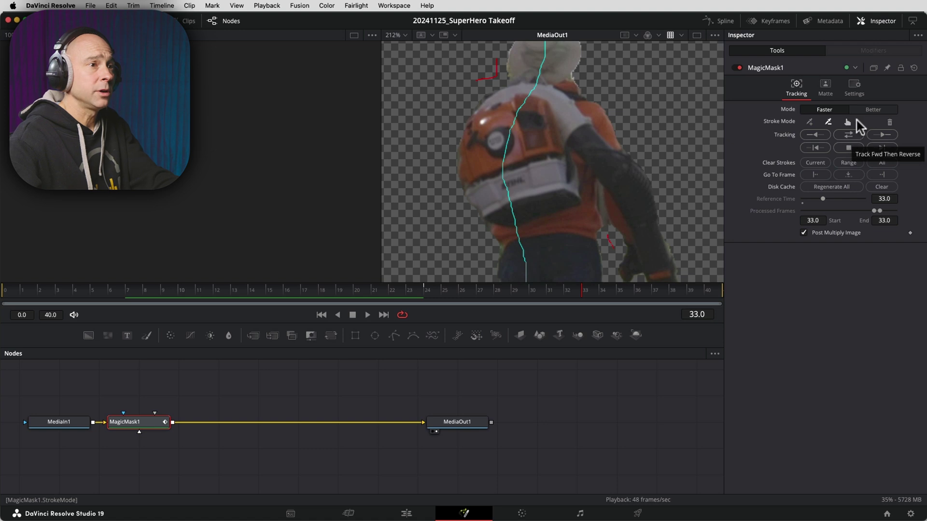
{"action": "left_click", "coordinate": [872, 110]}
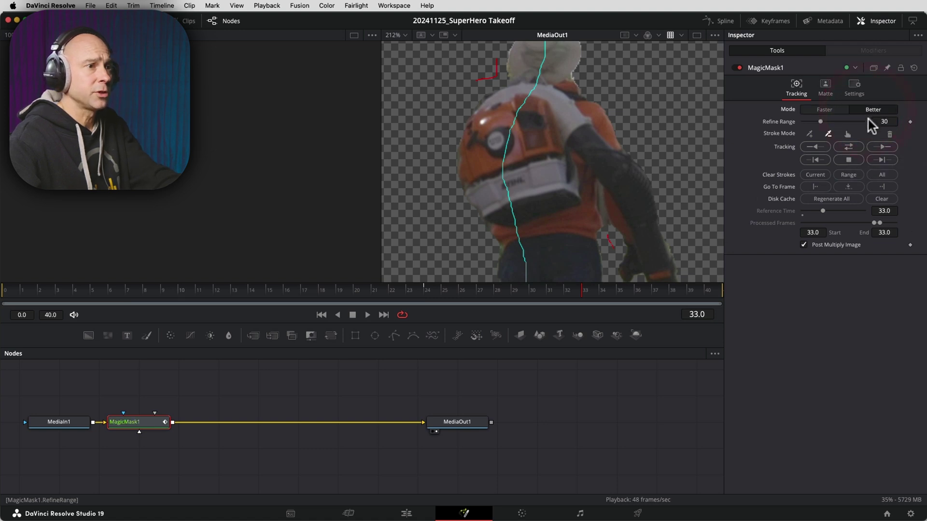
{"action": "left_click", "coordinate": [846, 147]}
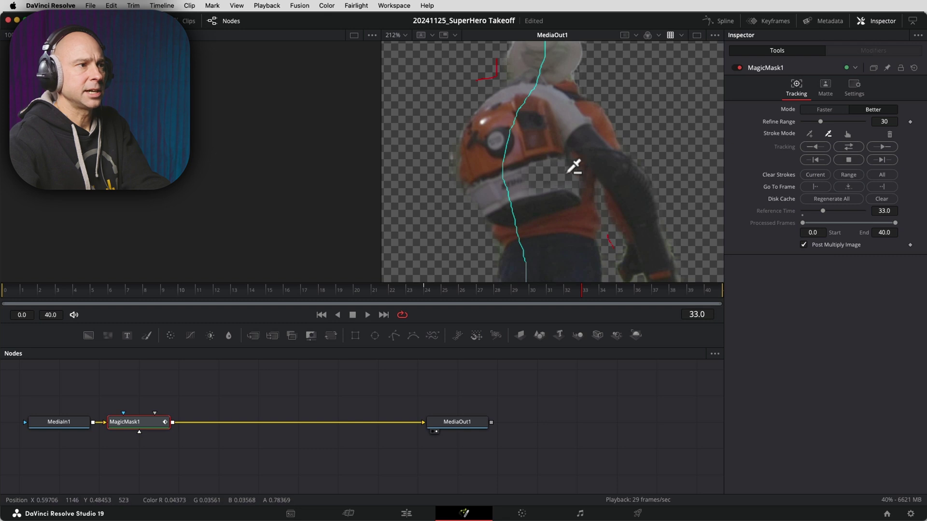
Step: Add include strokes on the backpack's white lower section and its round cap
{"action": "left_click", "coordinate": [809, 134]}
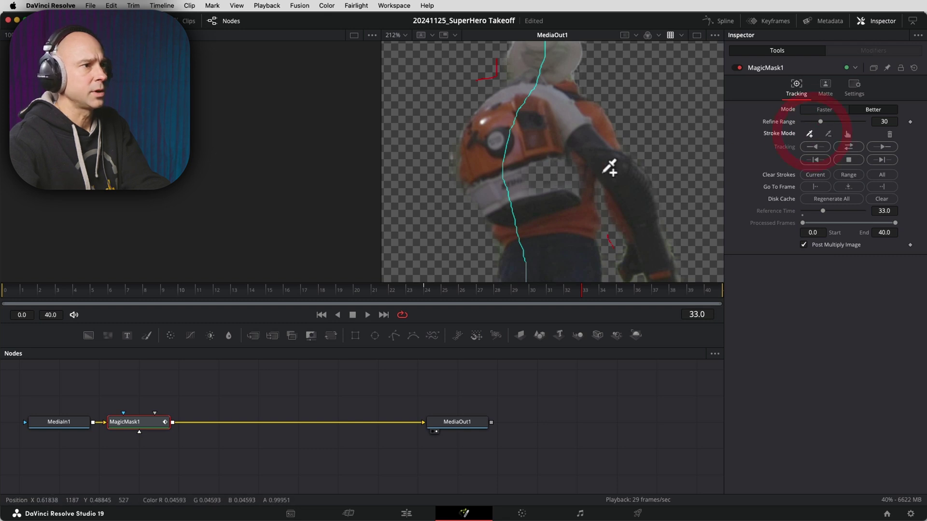
{"action": "left_click_drag", "start_coordinate": [519, 194], "coordinate": [560, 180]}
{"action": "left_click_drag", "start_coordinate": [497, 135], "coordinate": [497, 151]}
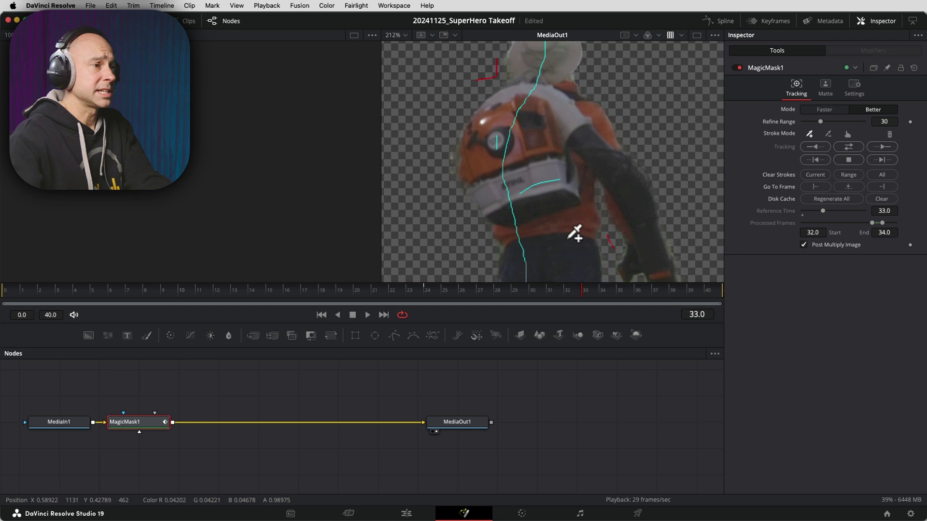
{"action": "key", "text": "ctrl+f"}
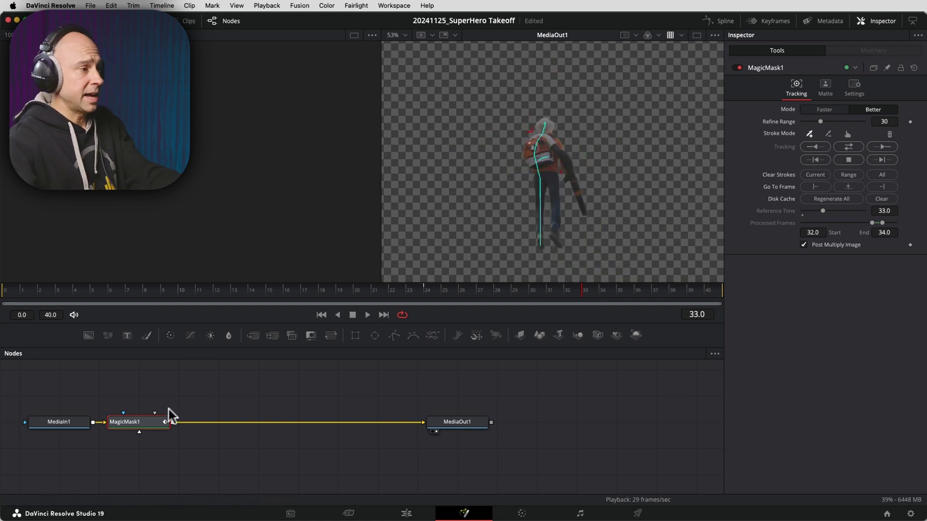
Step: Add a Directional Blur (DrBl) node after MagicMask1
{"action": "left_click", "coordinate": [144, 425]}
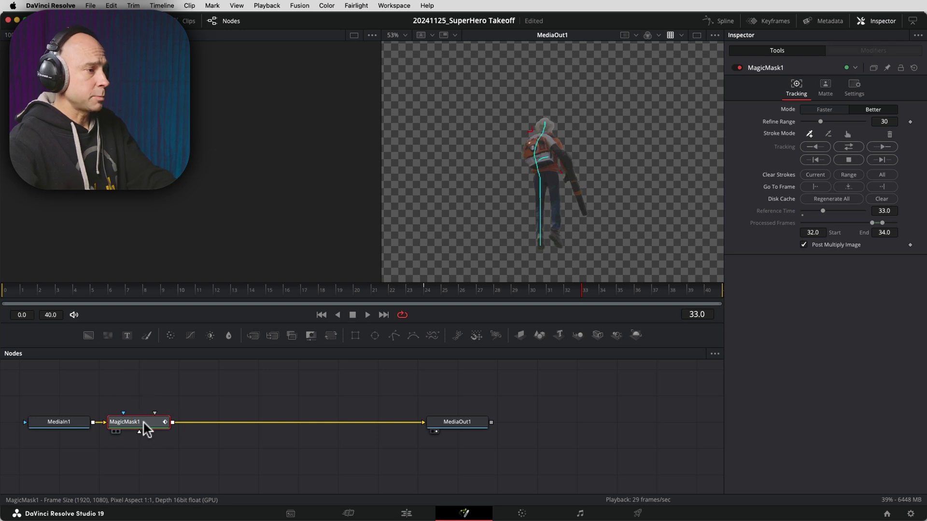
{"action": "key", "text": "shift+space"}
{"action": "type", "text": "direc"}
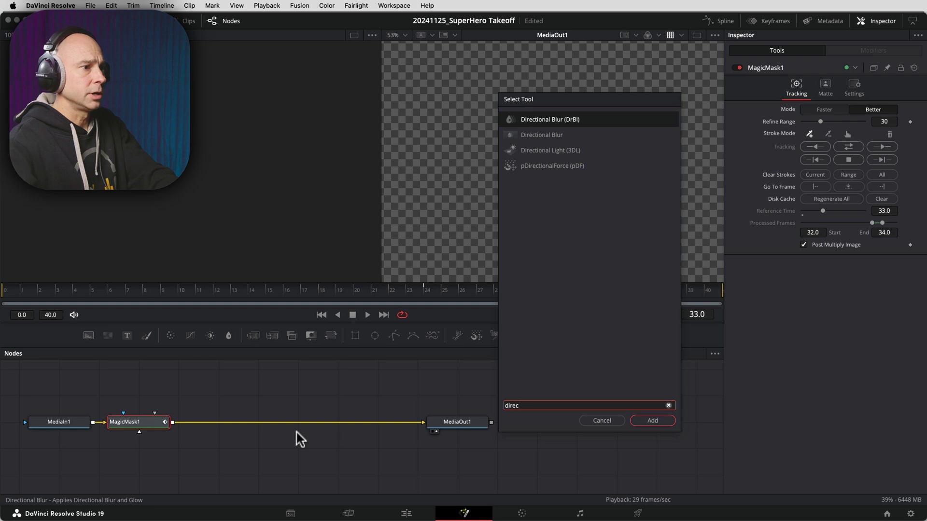
{"action": "left_click", "coordinate": [645, 420]}
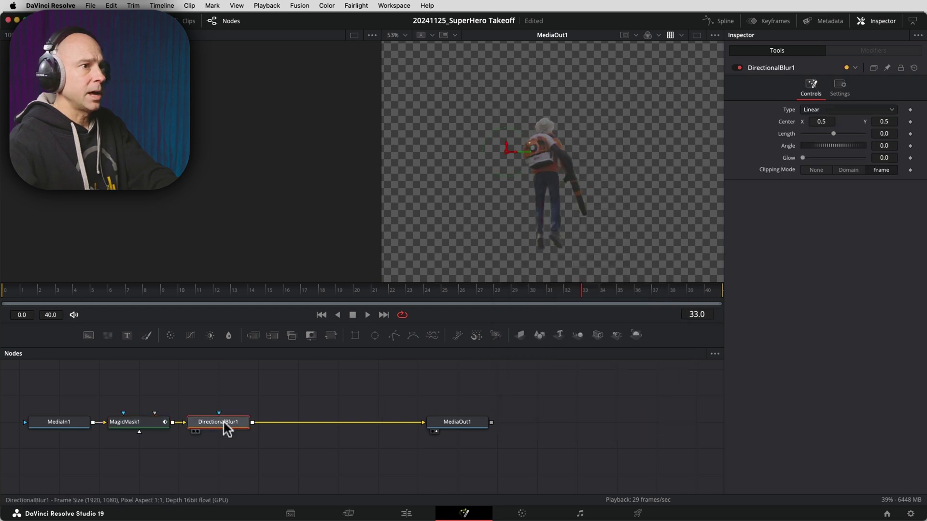
{"action": "scroll", "coordinate": [554, 186], "scroll_direction": "up", "scroll_amount": 4}
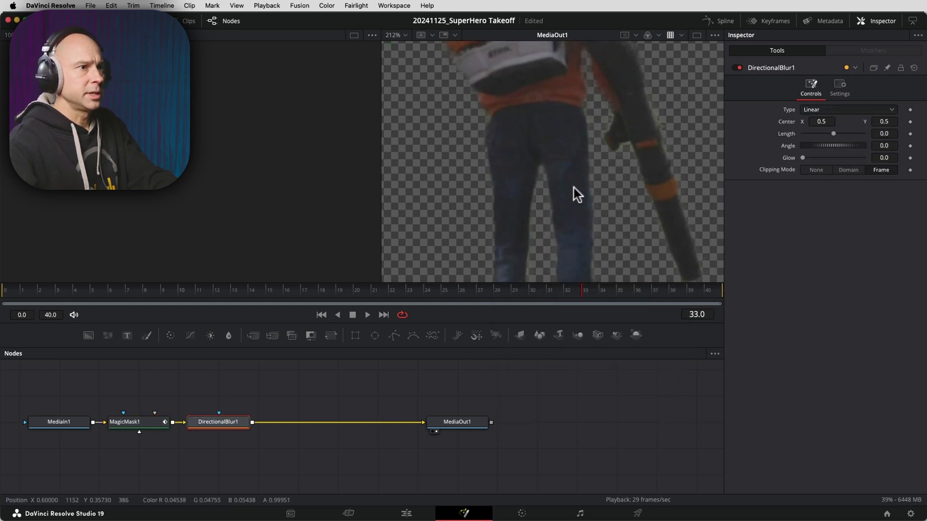
Step: Set the Directional Blur's length to about -0.034 and its angle to 90 degrees
{"action": "scroll", "coordinate": [573, 187], "scroll_direction": "up", "scroll_amount": 5}
{"action": "mouse_move", "coordinate": [833, 134]}
{"action": "left_mouse_down"}
{"action": "mouse_move", "coordinate": [816, 138]}
{"action": "mouse_move", "coordinate": [825, 136]}
{"action": "left_mouse_up"}
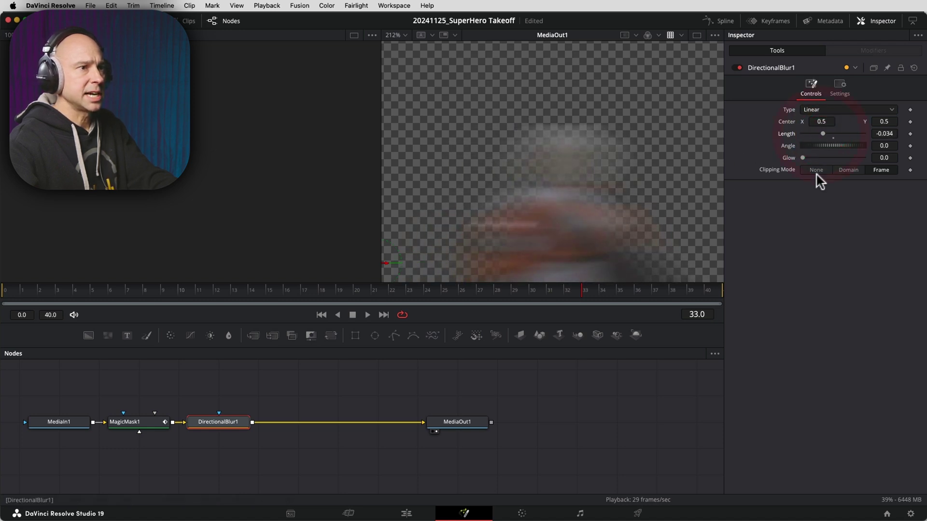
{"action": "left_click", "coordinate": [883, 146]}
{"action": "type", "text": "90"}
{"action": "key", "text": "Tab"}
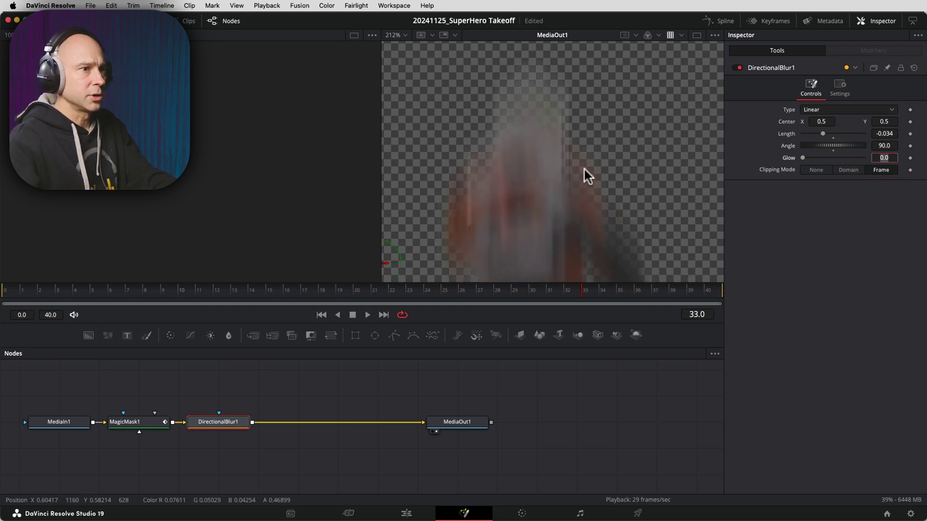
Step: Reset the blur length and readjust it to 0.013, trying the Glow setting and leaving it at 0
{"action": "double_click", "coordinate": [826, 135]}
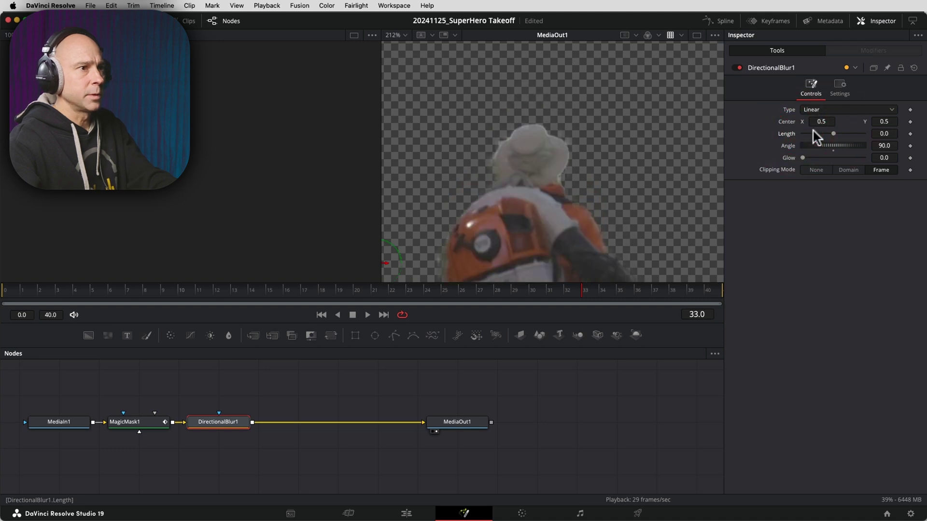
{"action": "left_click_drag", "start_coordinate": [833, 132], "coordinate": [825, 129]}
{"action": "left_click_drag", "start_coordinate": [826, 130], "coordinate": [836, 134]}
{"action": "scroll", "coordinate": [608, 153], "scroll_direction": "down", "scroll_amount": 5}
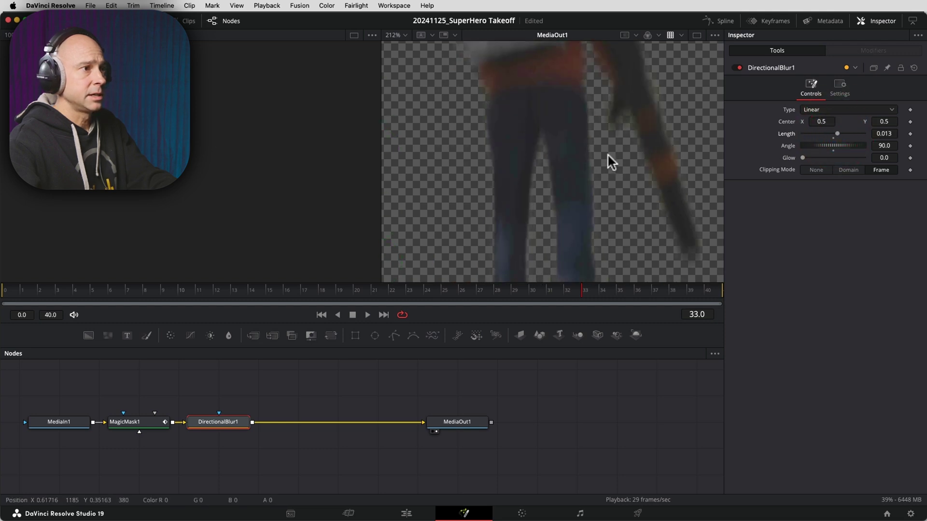
{"action": "left_click_drag", "start_coordinate": [839, 140], "coordinate": [812, 131]}
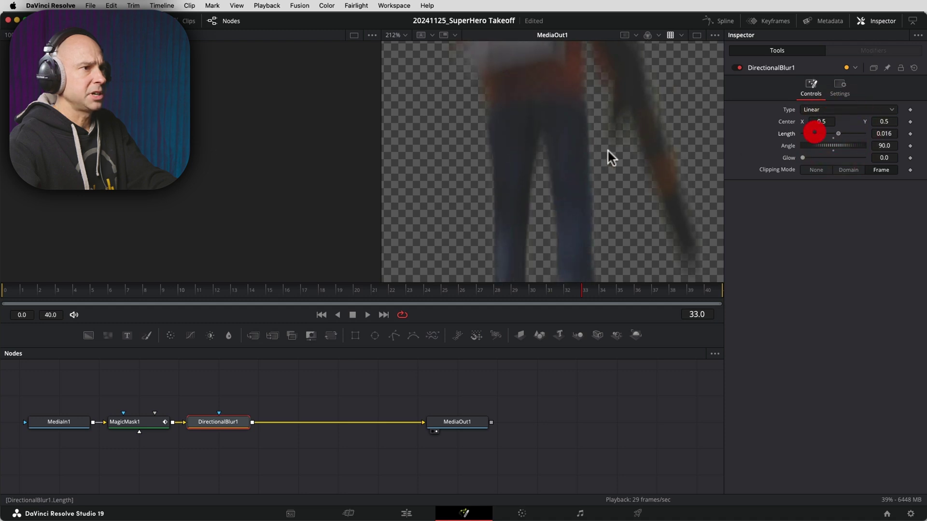
{"action": "scroll", "coordinate": [575, 165], "scroll_direction": "down", "scroll_amount": 4}
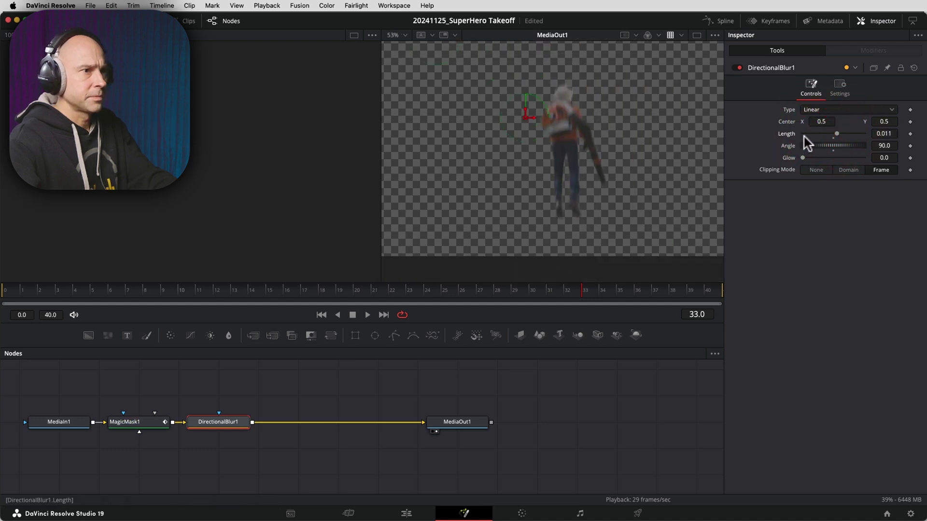
{"action": "left_click_drag", "start_coordinate": [838, 134], "coordinate": [837, 135]}
{"action": "left_click_drag", "start_coordinate": [803, 158], "coordinate": [775, 161]}
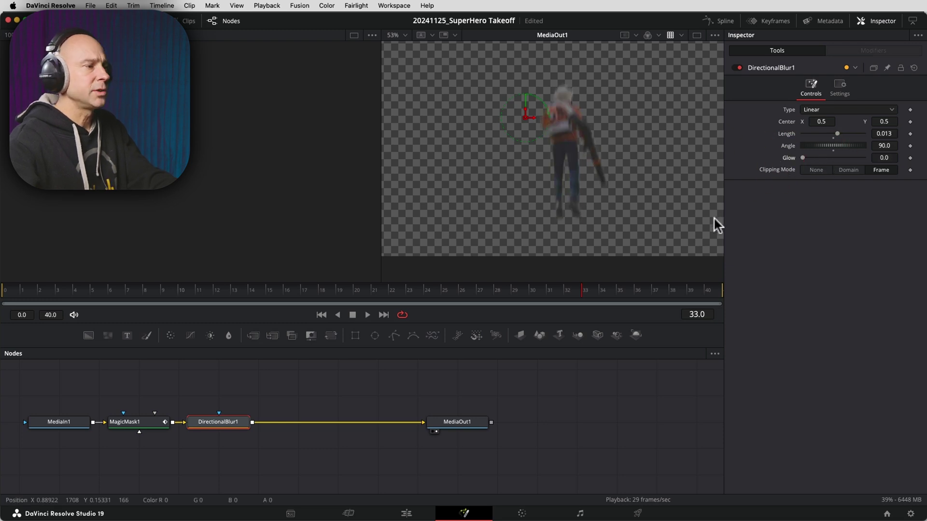
{"action": "left_click", "coordinate": [230, 458]}
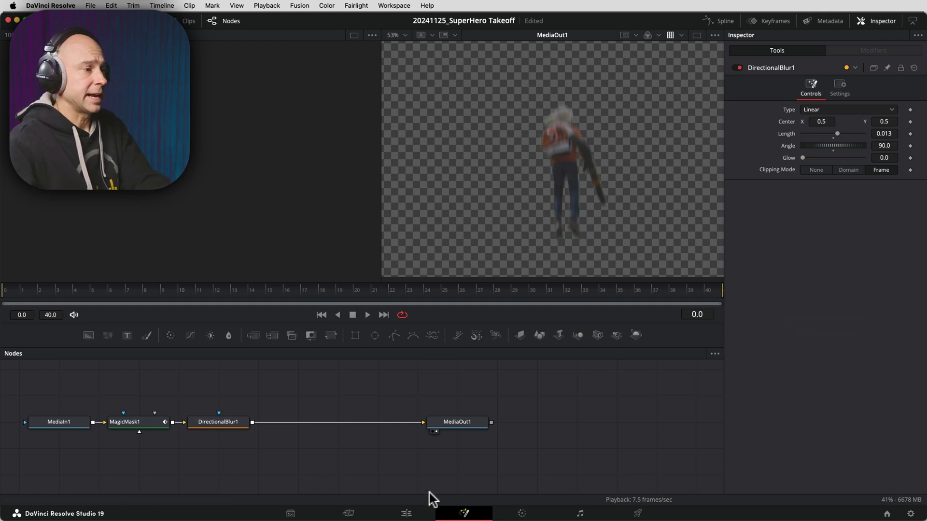
Step: Switch to the Edit page and inspect how the frozen man overlaps the V1 clip around the takeoff cut
{"action": "left_click", "coordinate": [406, 514]}
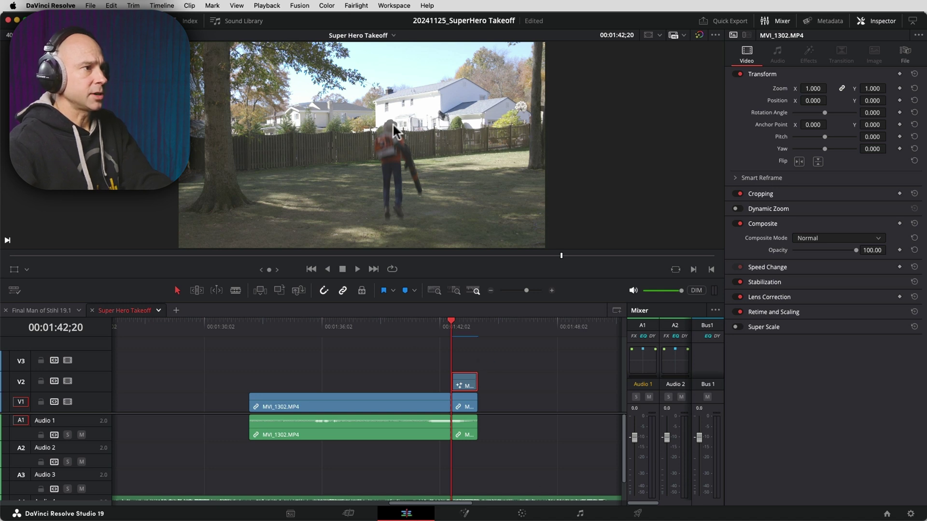
{"action": "left_click", "coordinate": [552, 290]}
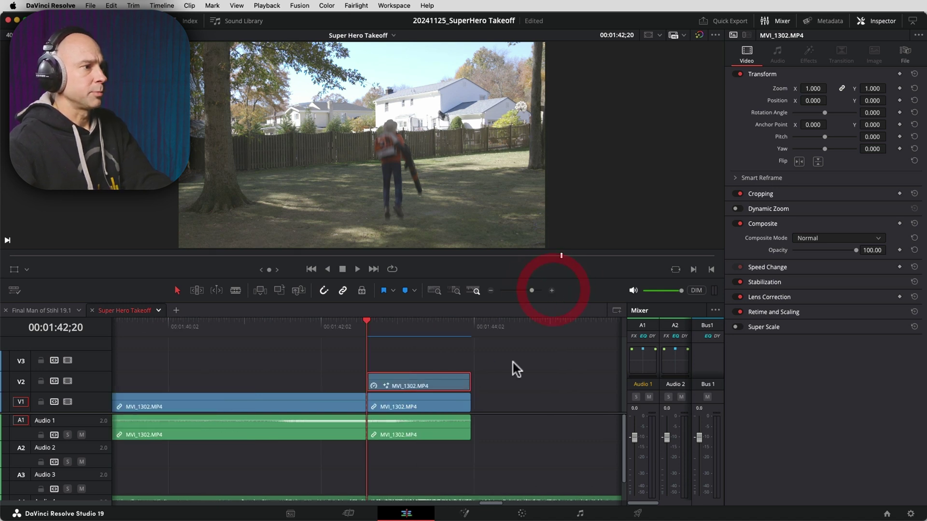
{"action": "left_click", "coordinate": [406, 401]}
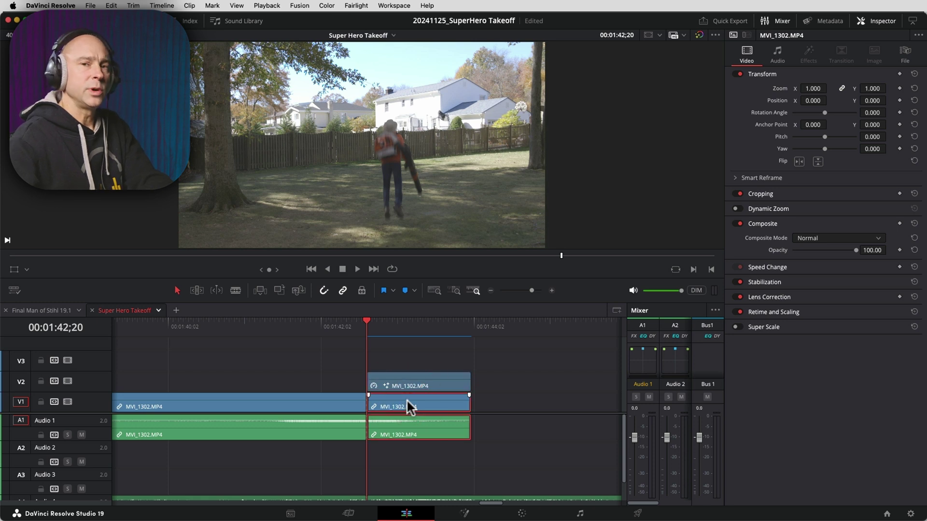
{"action": "left_click", "coordinate": [299, 322]}
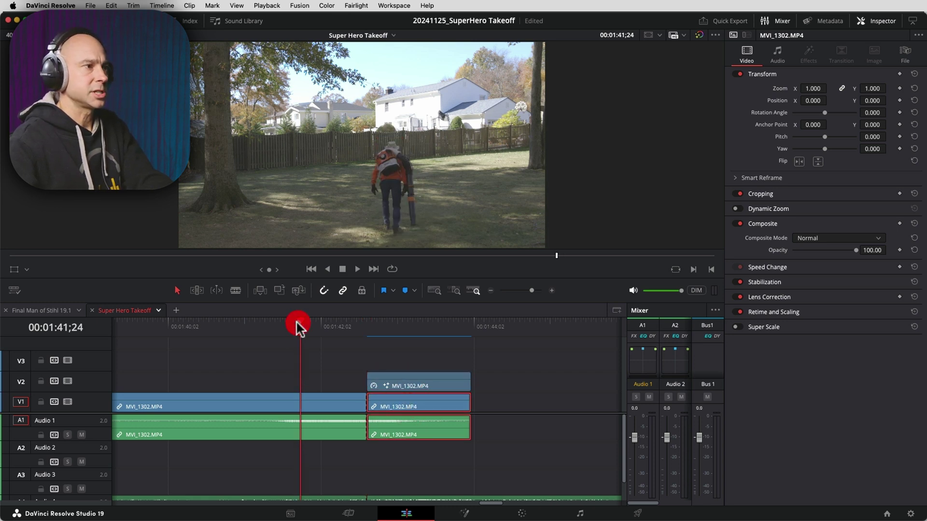
{"action": "left_click", "coordinate": [403, 323]}
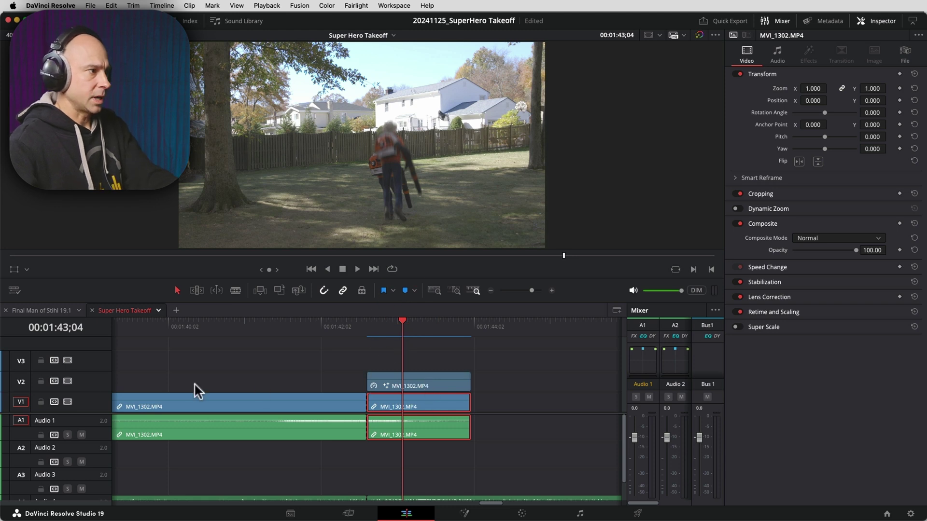
Step: Hide track V2 and delete the V1 clip with its audio beneath the frozen man
{"action": "left_click", "coordinate": [68, 380]}
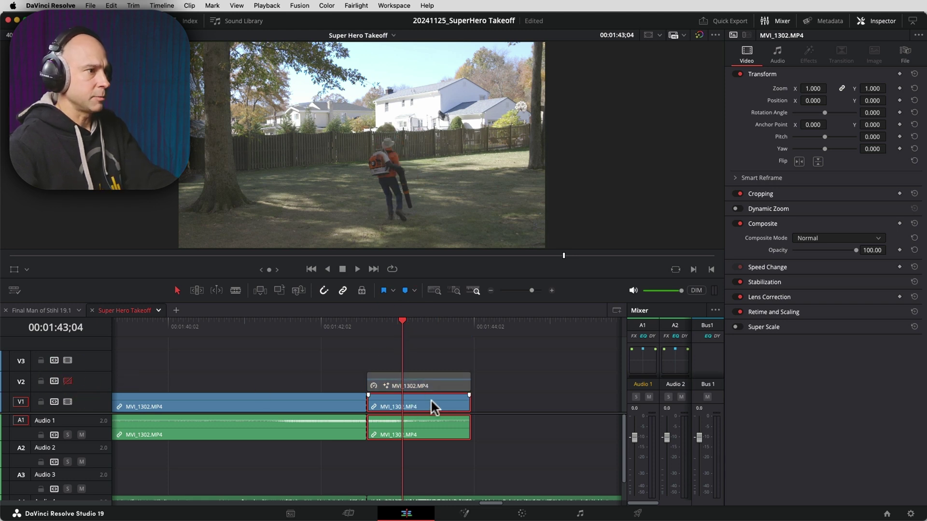
{"action": "mouse_move", "coordinate": [408, 323]}
{"action": "left_mouse_down"}
{"action": "mouse_move", "coordinate": [376, 325]}
{"action": "mouse_move", "coordinate": [412, 323]}
{"action": "left_mouse_up"}
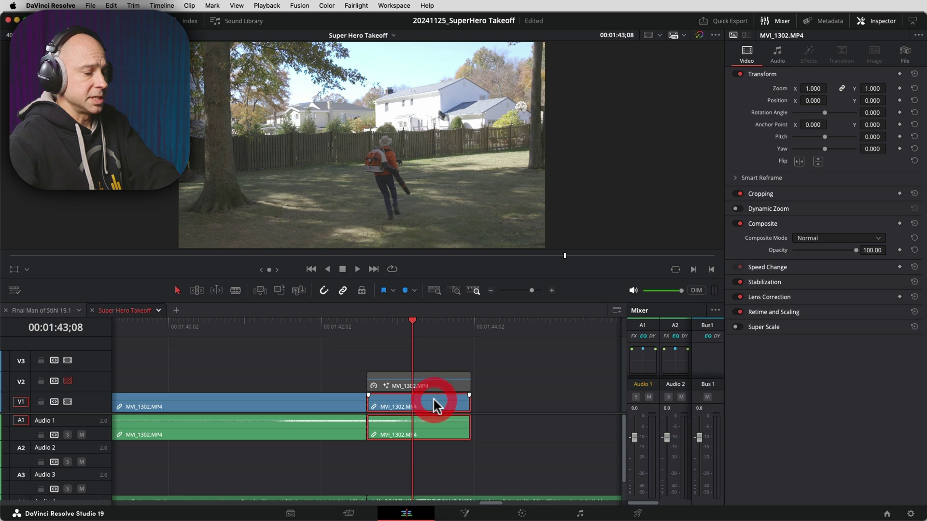
{"action": "key", "text": "BackSpace"}
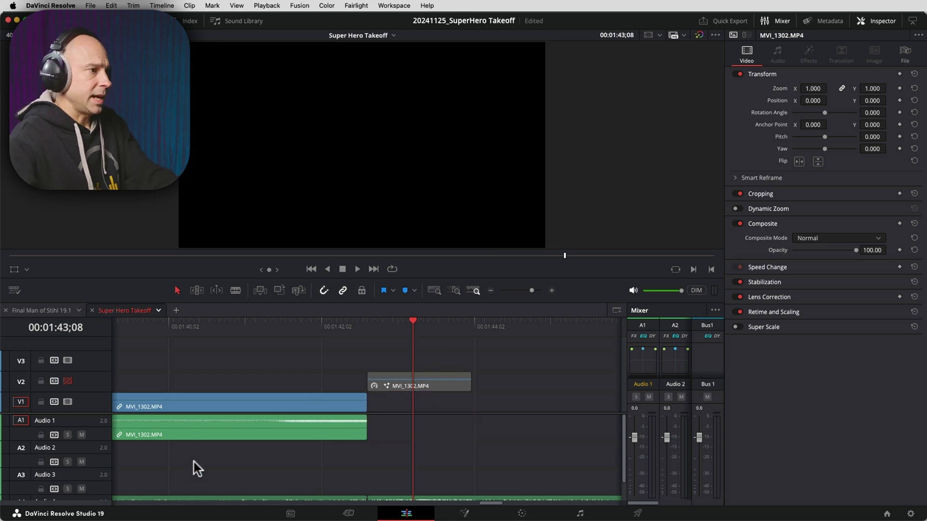
Step: Extend the start of the remaining V1 clip backward to reveal earlier footage of the empty yard
{"action": "scroll", "coordinate": [241, 466], "scroll_direction": "left", "scroll_amount": 3}
{"action": "scroll", "coordinate": [299, 470], "scroll_direction": "left", "scroll_amount": 3}
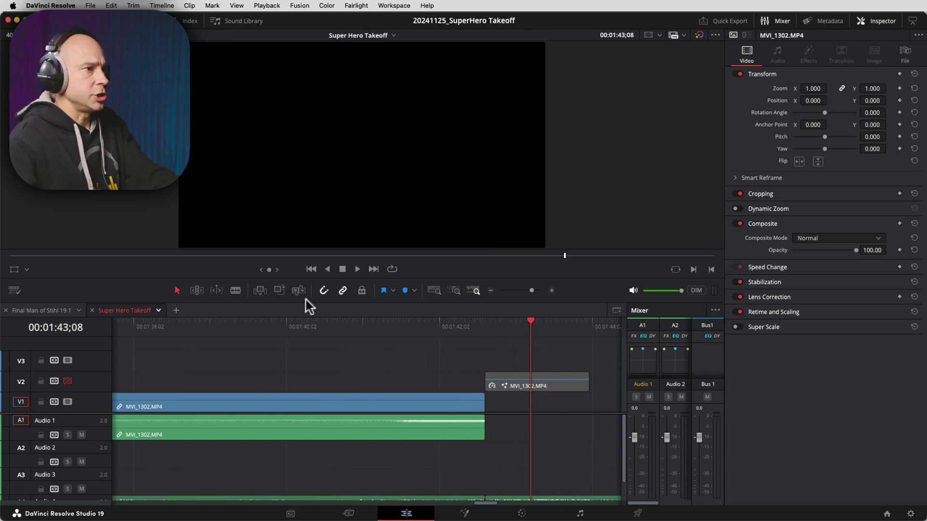
{"action": "left_click", "coordinate": [490, 291]}
{"action": "left_click", "coordinate": [236, 324]}
{"action": "left_click", "coordinate": [186, 324]}
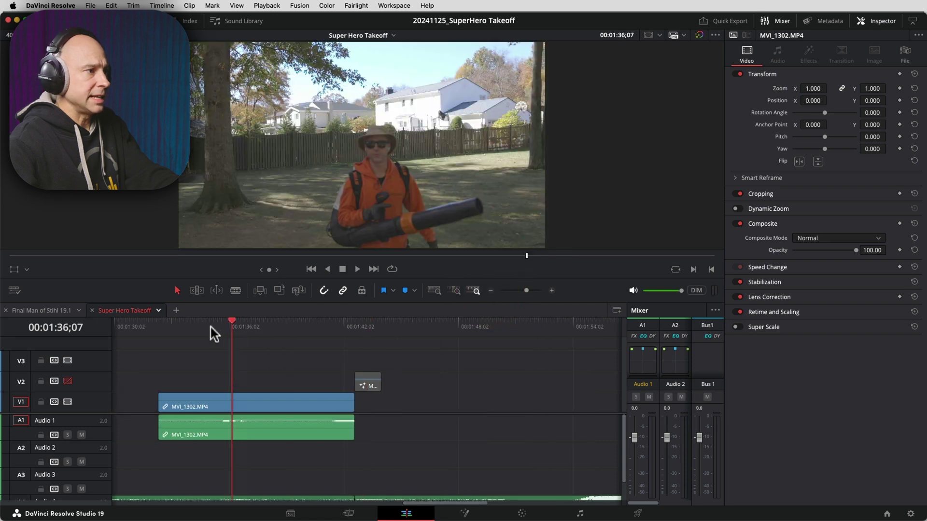
{"action": "scroll", "coordinate": [367, 379], "scroll_direction": "left", "scroll_amount": 15}
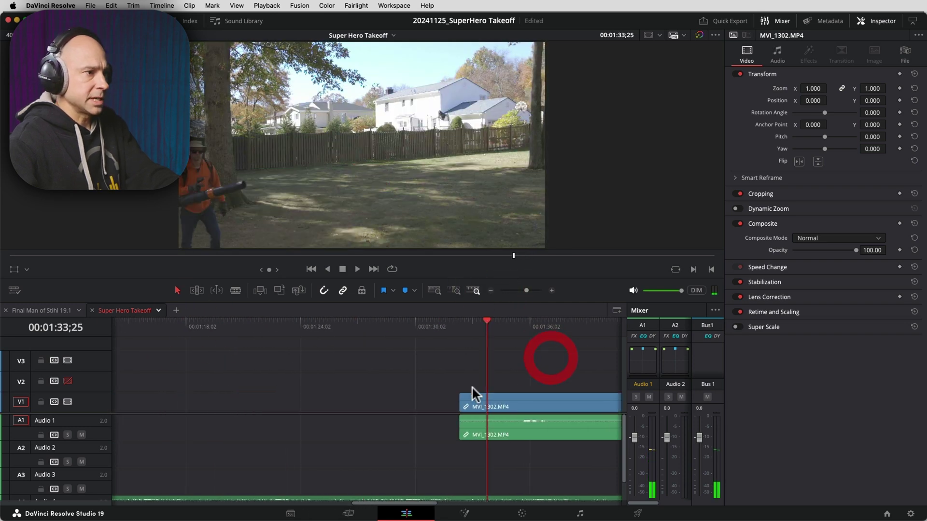
{"action": "left_click_drag", "start_coordinate": [461, 404], "coordinate": [370, 404]}
Step: Play the extended section and split the clip at 01:32:24, before the man enters the frame
{"action": "left_click", "coordinate": [369, 326]}
{"action": "key", "text": "space"}
{"action": "left_click", "coordinate": [433, 379]}
{"action": "key", "text": "super+b"}
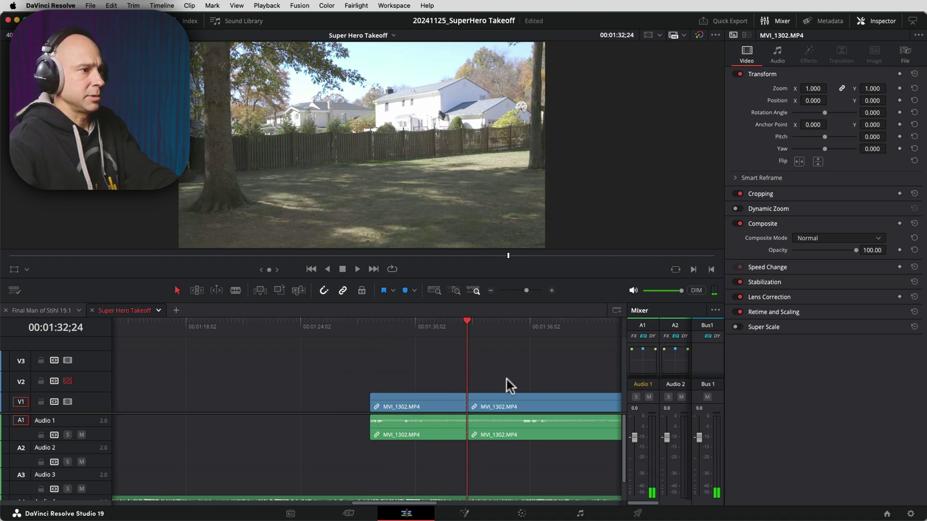
Step: Move the empty-yard segment on V1 to directly after the jump clip, beneath the frozen man
{"action": "scroll", "coordinate": [505, 384], "scroll_direction": "right", "scroll_amount": 10}
{"action": "left_click", "coordinate": [226, 376]}
{"action": "left_click_drag", "start_coordinate": [139, 408], "coordinate": [419, 401]}
Step: Play and step frame by frame through the cut between the jump clip and the empty-yard clip
{"action": "left_click", "coordinate": [359, 329]}
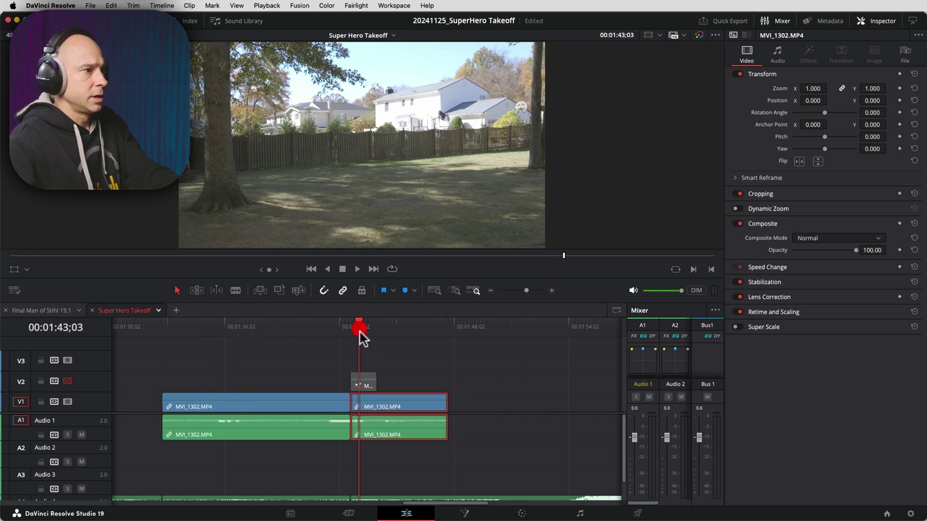
{"action": "left_click_drag", "start_coordinate": [340, 333], "coordinate": [346, 329]}
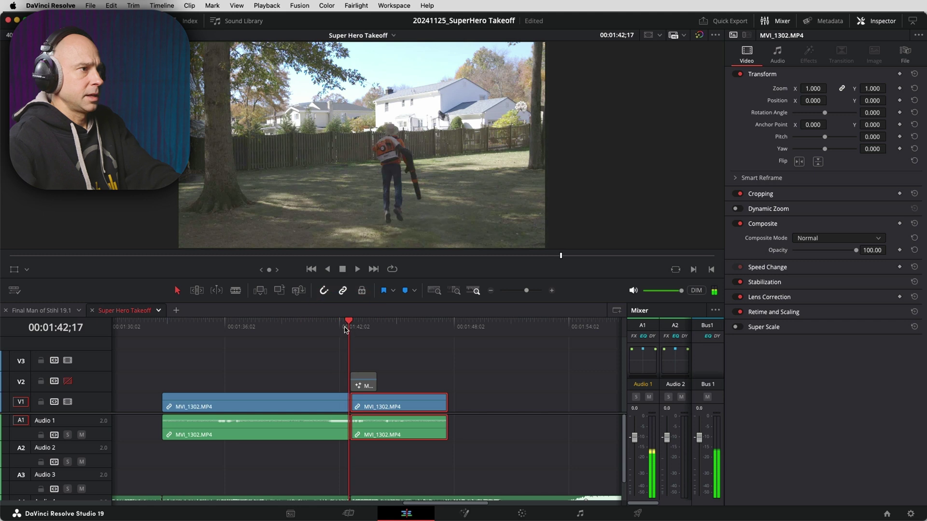
{"action": "key", "text": "Right"}
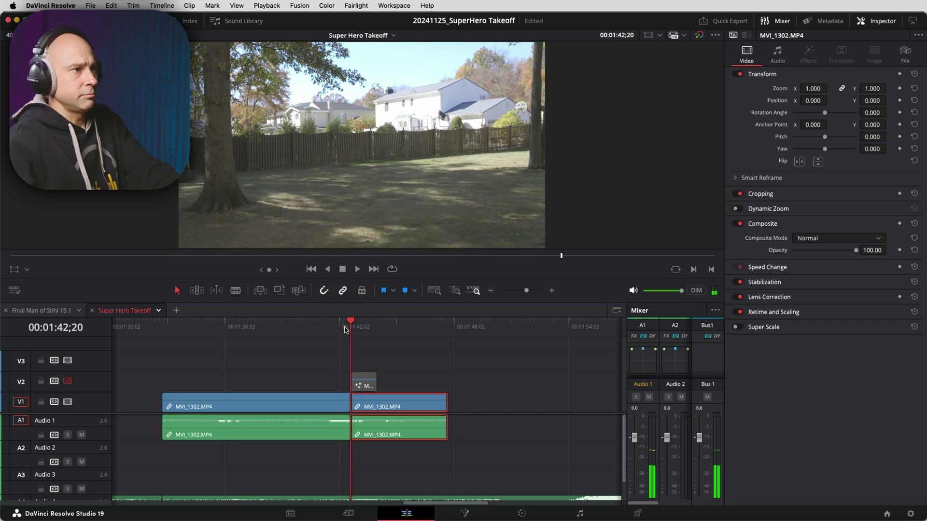
{"action": "key", "text": "Left"}
{"action": "key", "text": "Right"}
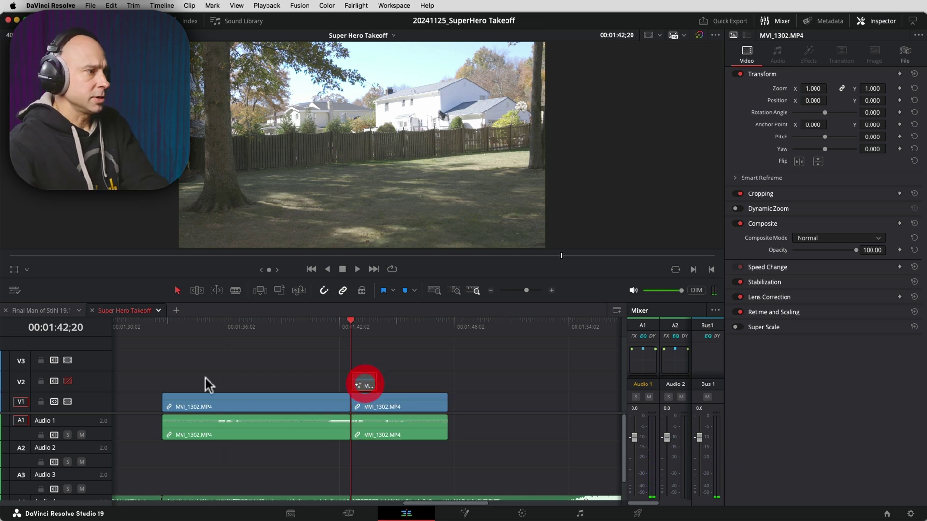
Step: Show track V2 again and lower the audio level of the empty-yard clip
{"action": "left_click", "coordinate": [71, 381]}
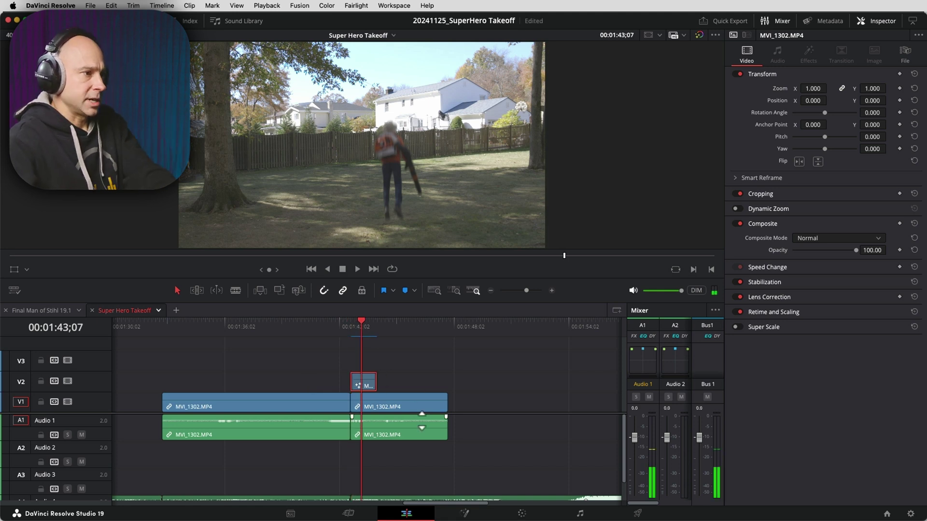
{"action": "left_click_drag", "start_coordinate": [424, 481], "coordinate": [427, 471]}
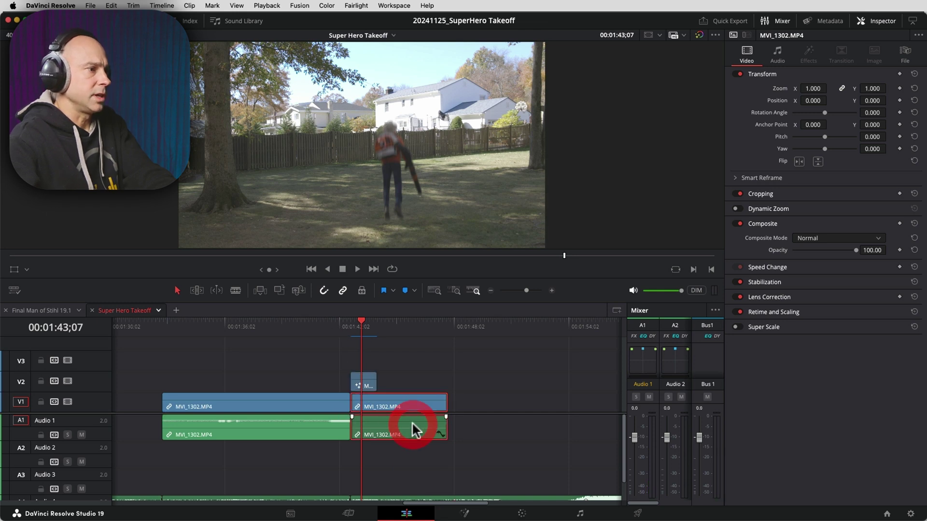
{"action": "left_click", "coordinate": [408, 380]}
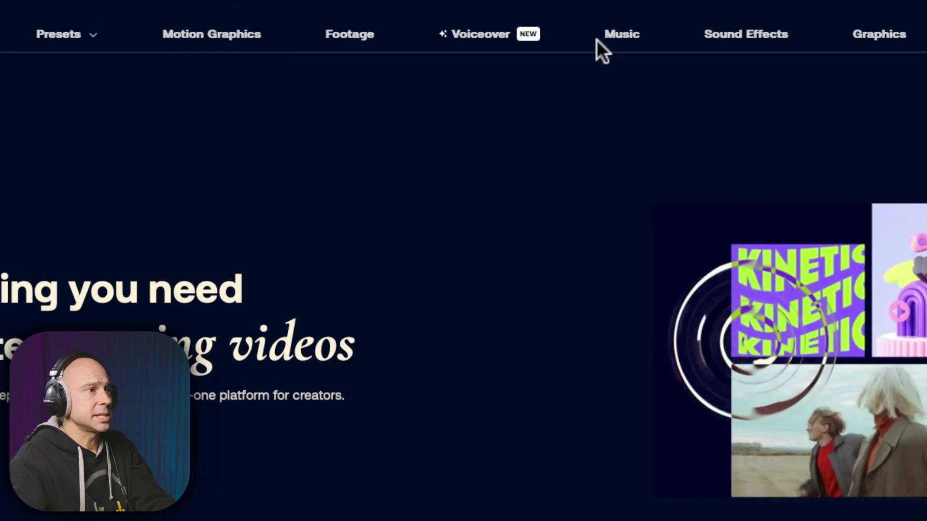
Step: In Motion Array, open the Voiceover generator and enter "DaVinci Resolve Is the best video editing software available."
{"action": "left_click", "coordinate": [483, 39]}
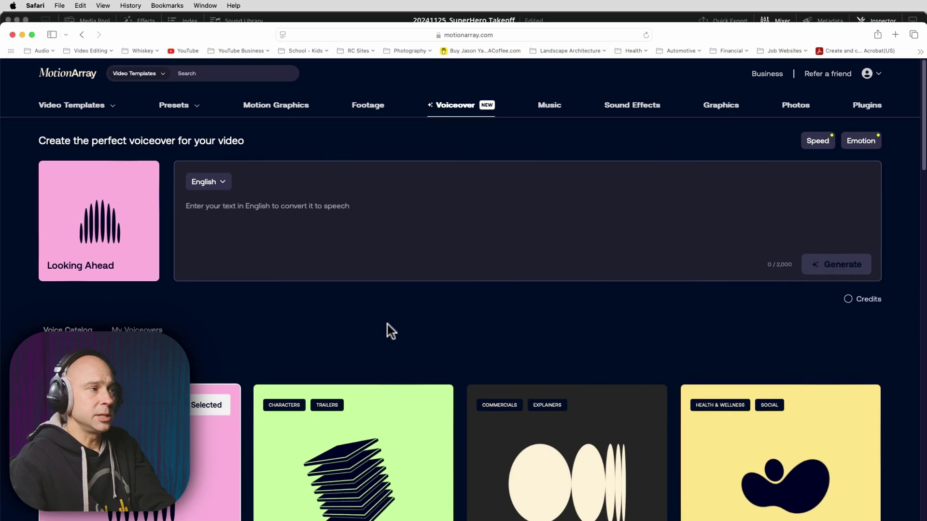
{"action": "left_click", "coordinate": [203, 205]}
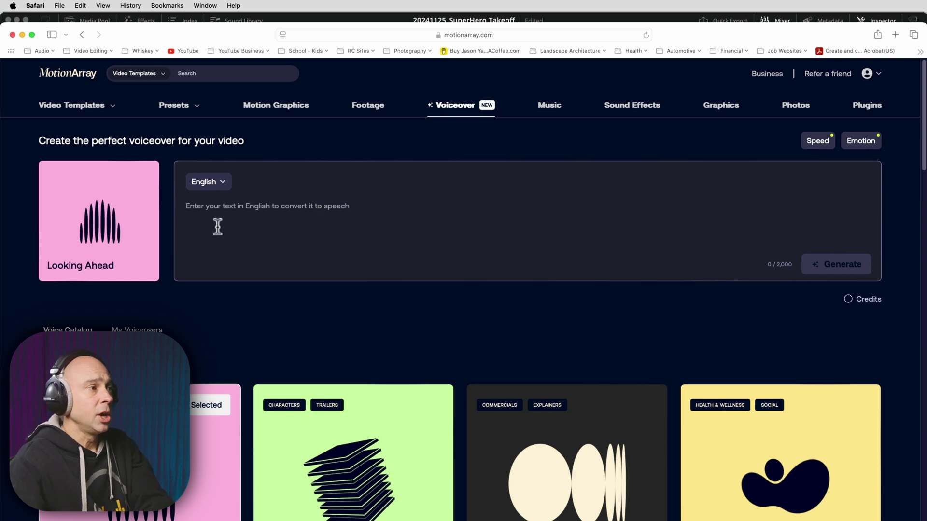
{"action": "type", "text": "DaVinci Resolve Is the best video editing software available."}
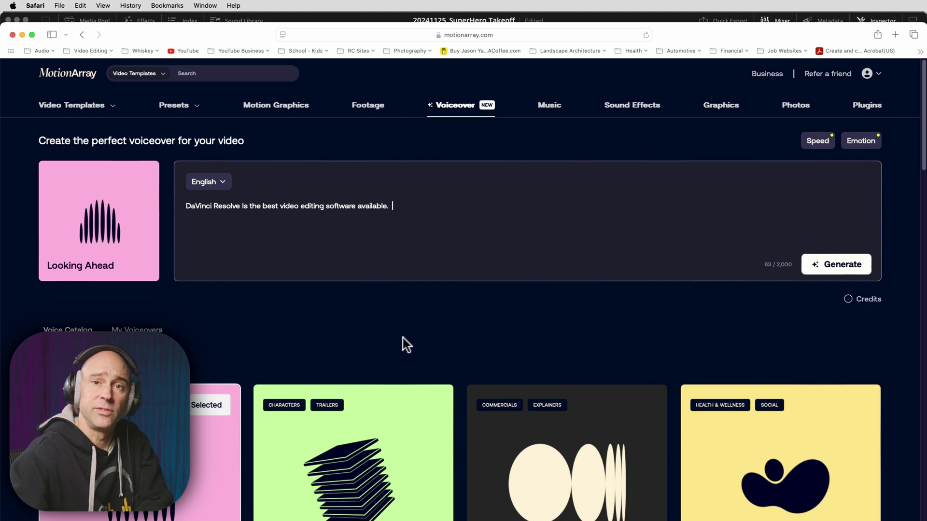
Step: Generate the voiceover with the Southern Charm voice from the catalog and play the result
{"action": "mouse_move", "coordinate": [346, 434]}
{"action": "scroll", "coordinate": [345, 434], "scroll_direction": "down", "scroll_amount": 5}
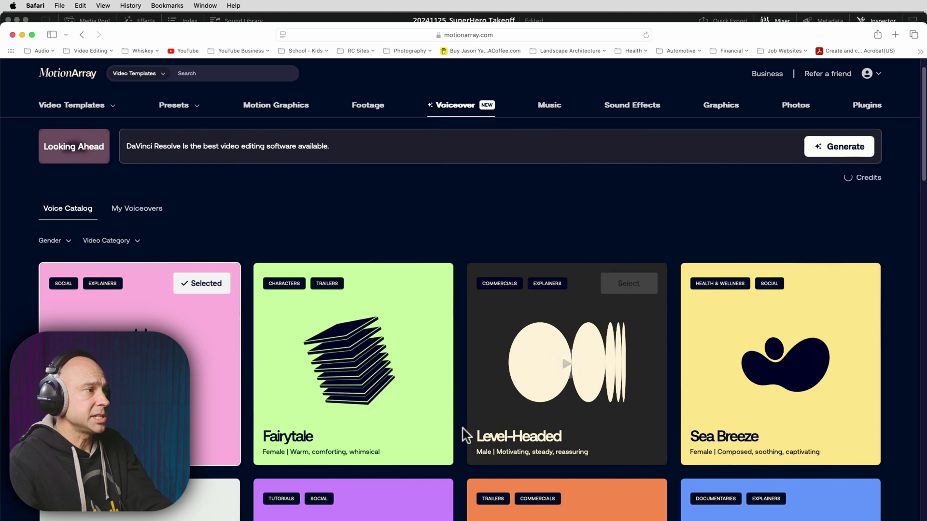
{"action": "scroll", "coordinate": [567, 398], "scroll_direction": "down", "scroll_amount": 4}
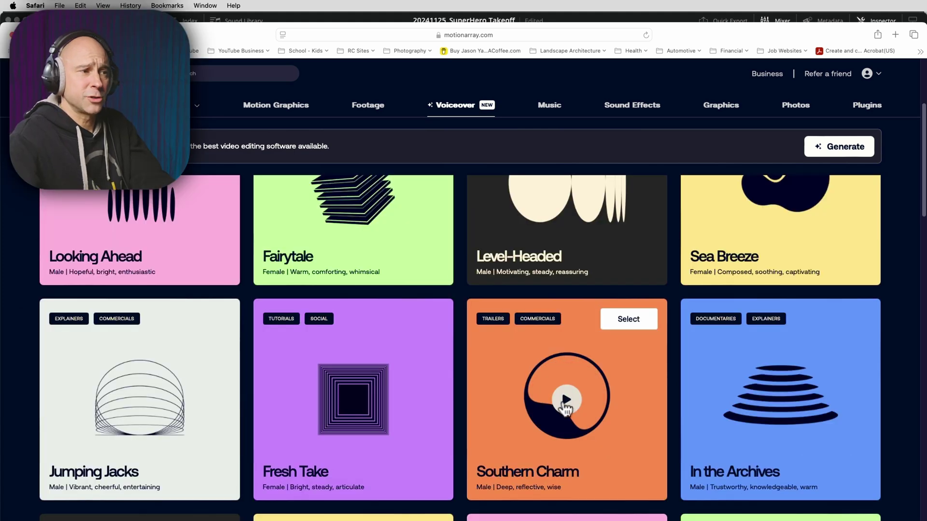
{"action": "left_click", "coordinate": [624, 322]}
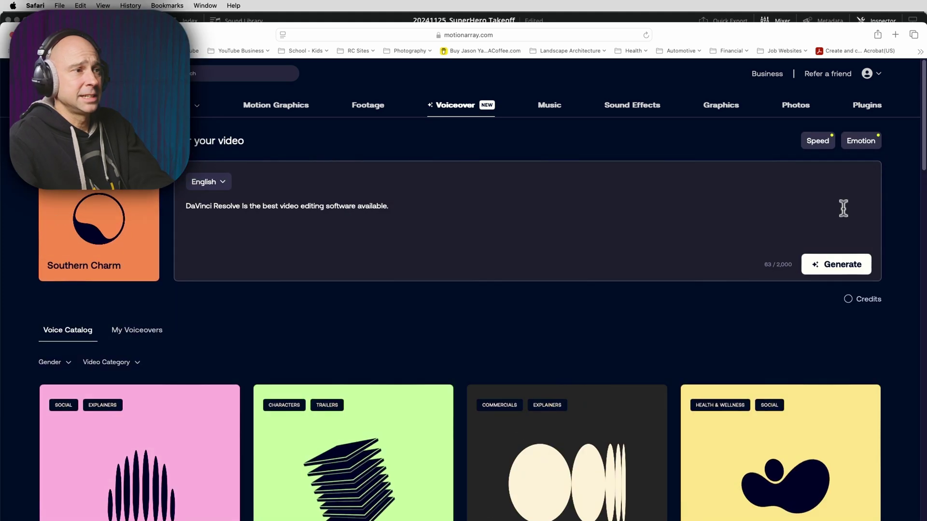
{"action": "left_click", "coordinate": [816, 264]}
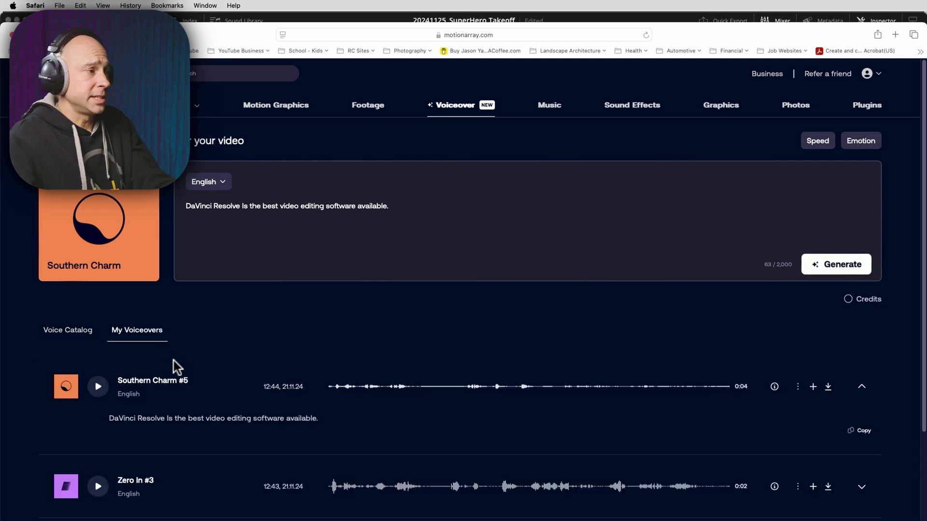
{"action": "left_click", "coordinate": [102, 392]}
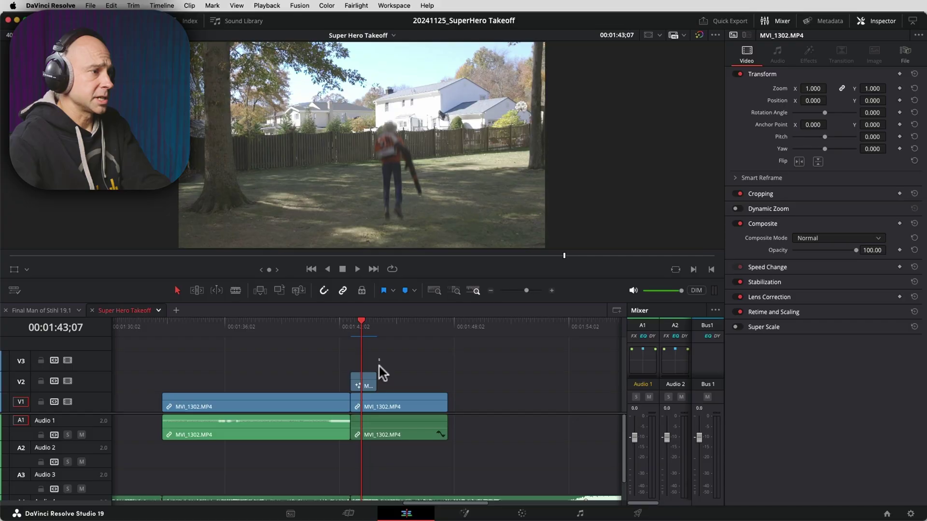
Step: Combine the masked hero clip on V2 and the empty-yard clip on V1 into a new Fusion clip and open it in Fusion
{"action": "left_click_drag", "start_coordinate": [371, 398], "coordinate": [370, 396]}
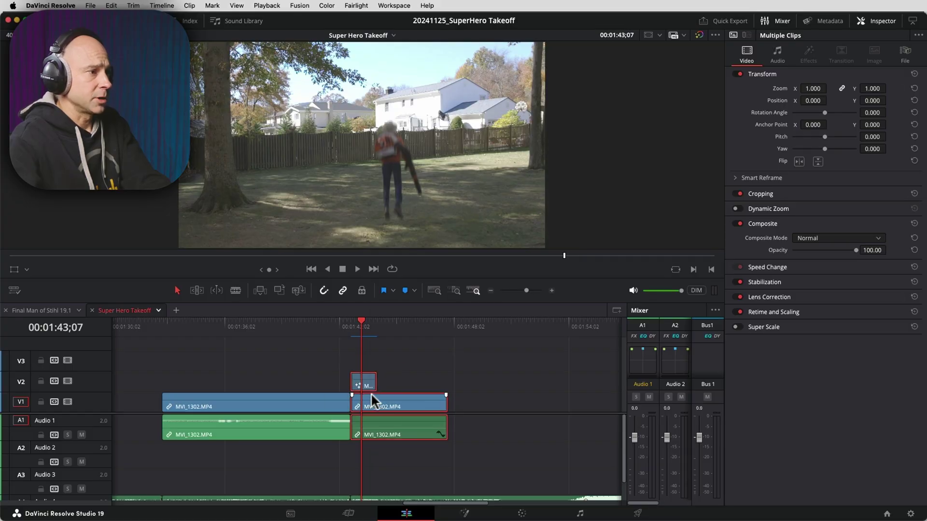
{"action": "right_click", "coordinate": [371, 392]}
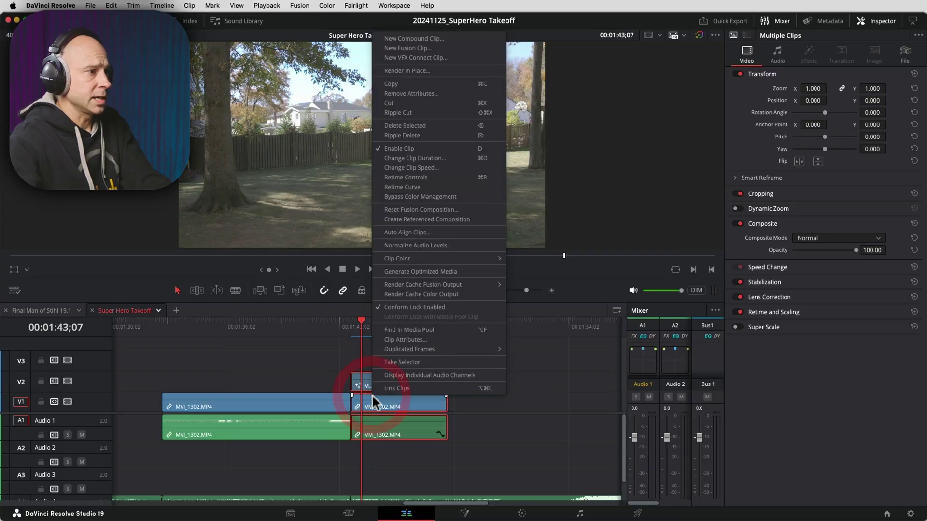
{"action": "left_click", "coordinate": [410, 48]}
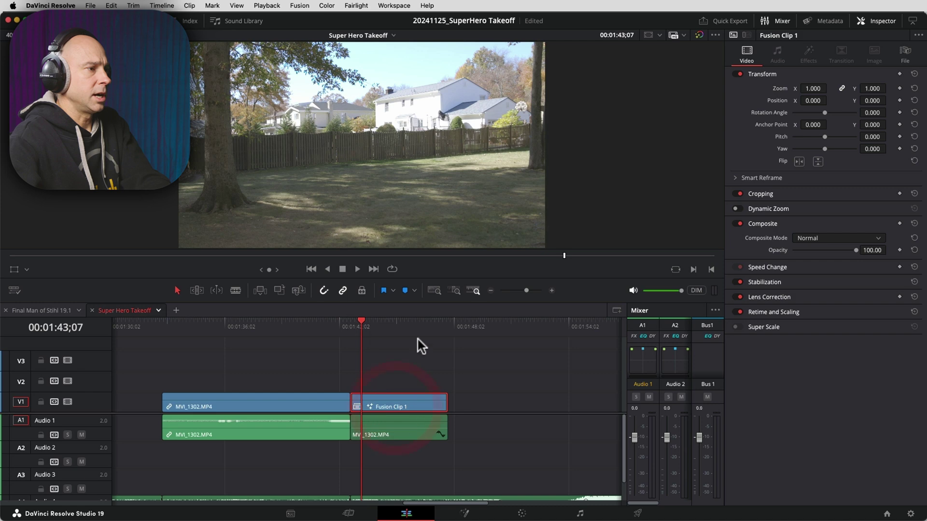
{"action": "left_click", "coordinate": [464, 514]}
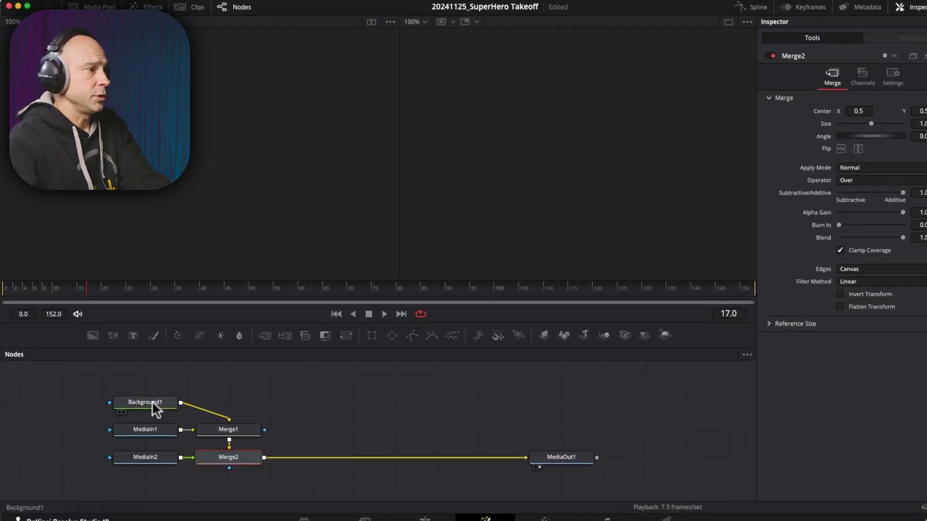
Step: View the Background1, MediaIn1 and MediaIn2 nodes one after another in the first viewer to identify their content
{"action": "left_click", "coordinate": [141, 399]}
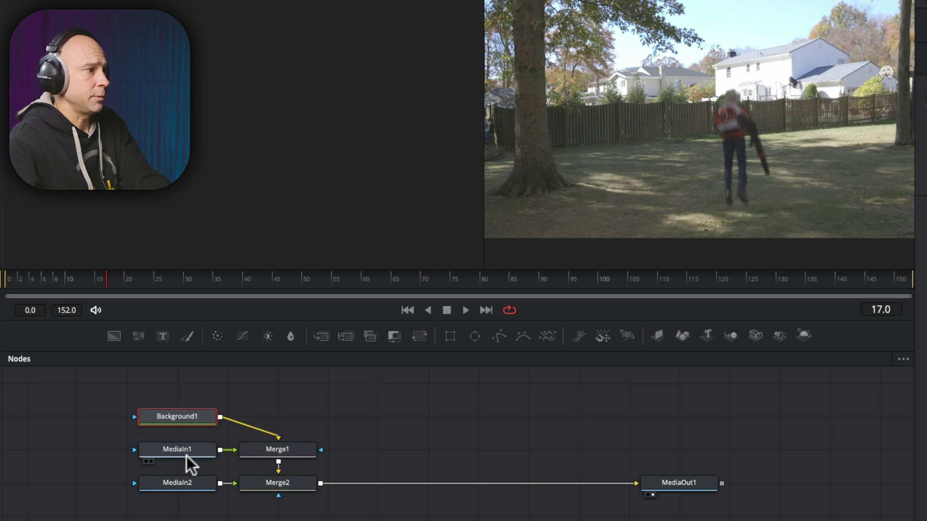
{"action": "key", "text": "1"}
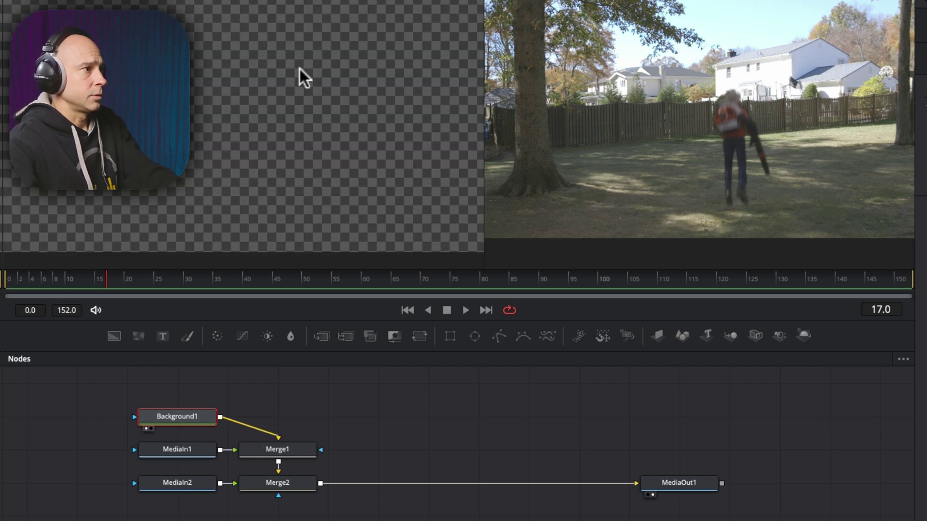
{"action": "left_click", "coordinate": [216, 135]}
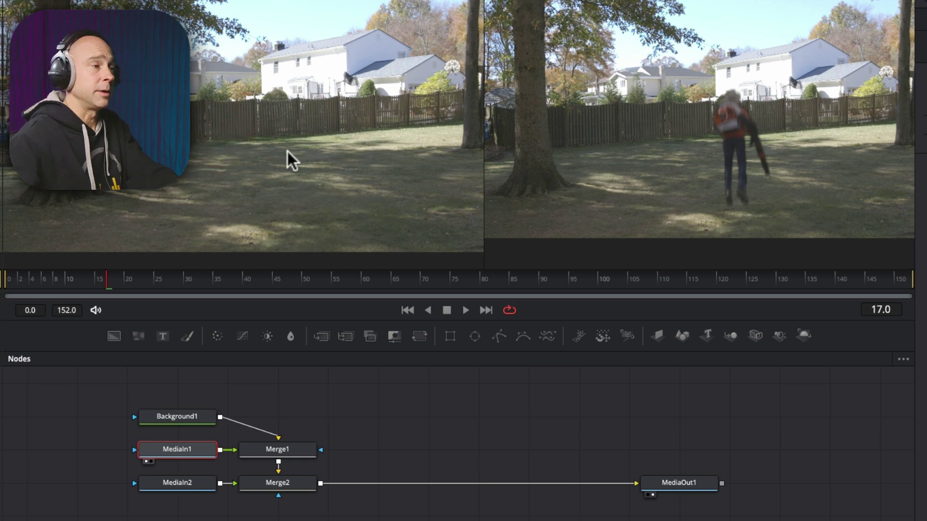
{"action": "left_click", "coordinate": [195, 482]}
{"action": "key", "text": "1"}
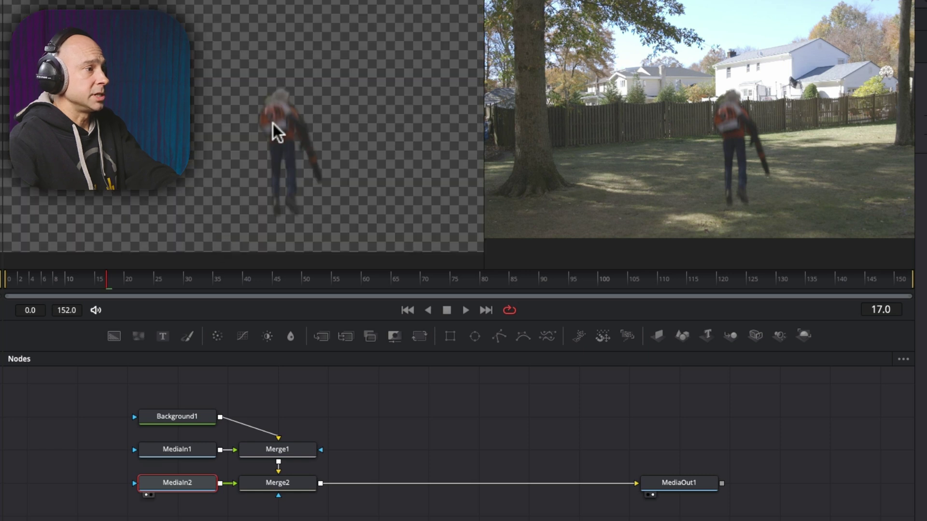
Step: Disconnect the Background1 node from Merge1
{"action": "left_click_drag", "start_coordinate": [279, 435], "coordinate": [265, 430]}
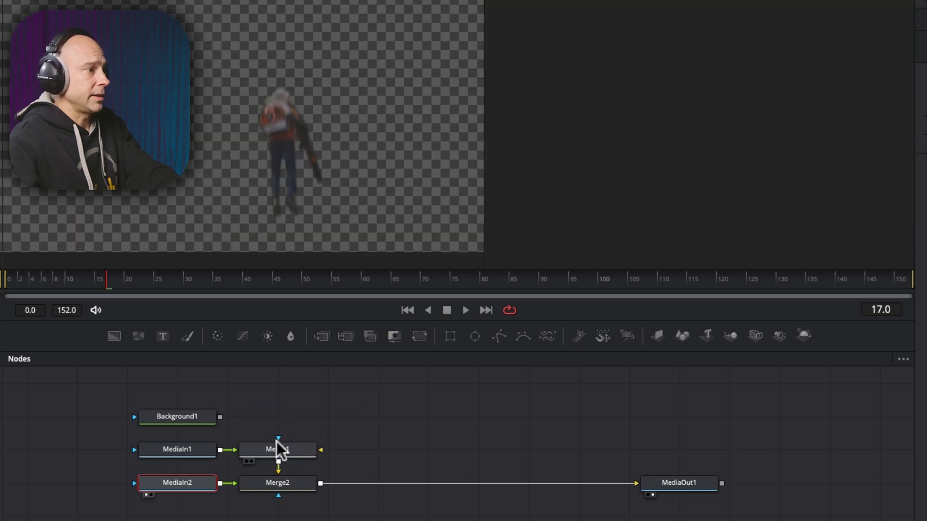
{"action": "left_click", "coordinate": [192, 456]}
{"action": "left_click", "coordinate": [679, 484]}
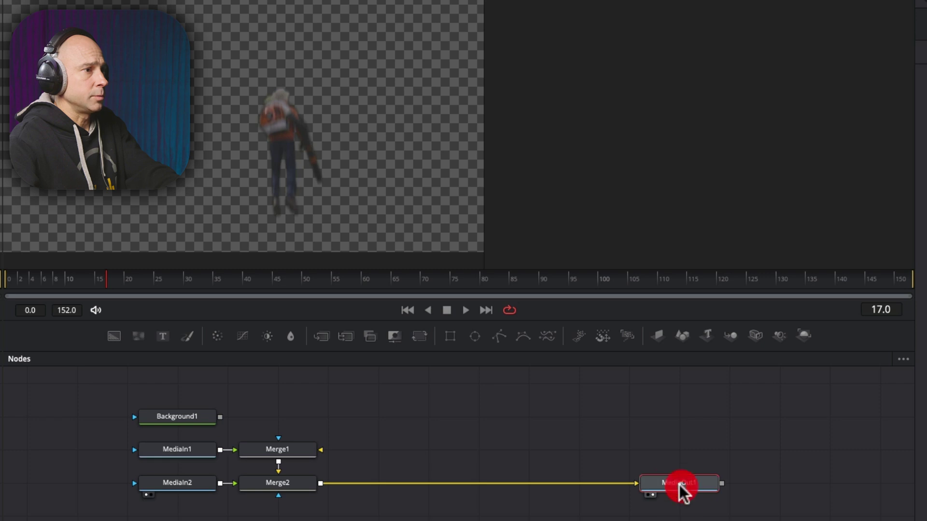
Step: Rename the MediaIn1 node as CleanPlate and the MediaIn2 node as Hero
{"action": "left_click", "coordinate": [176, 450]}
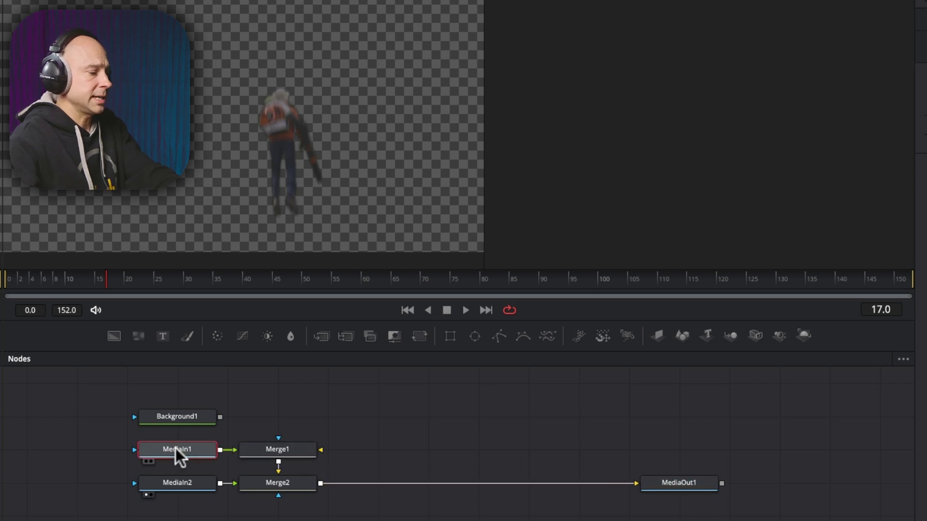
{"action": "key", "text": "F2"}
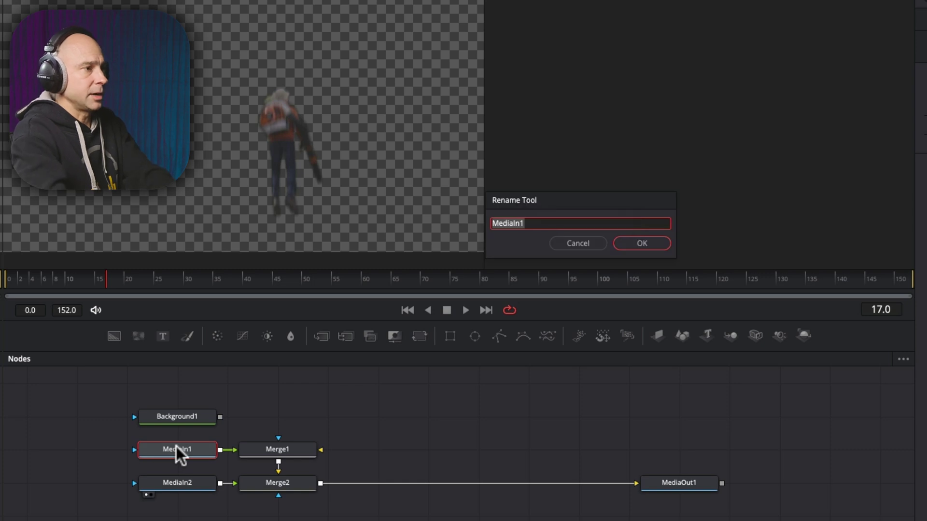
{"action": "type", "text": "CleanPlate"}
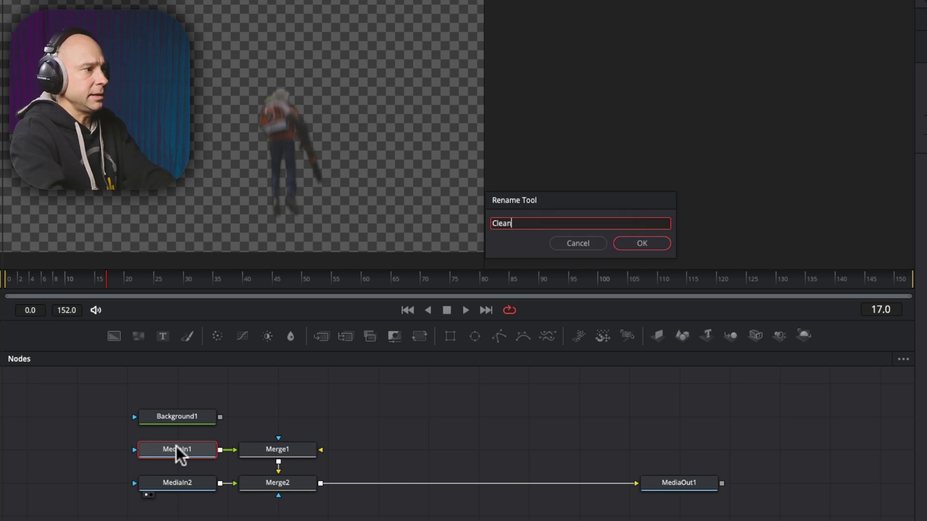
{"action": "key", "text": "Return"}
{"action": "left_click", "coordinate": [180, 483]}
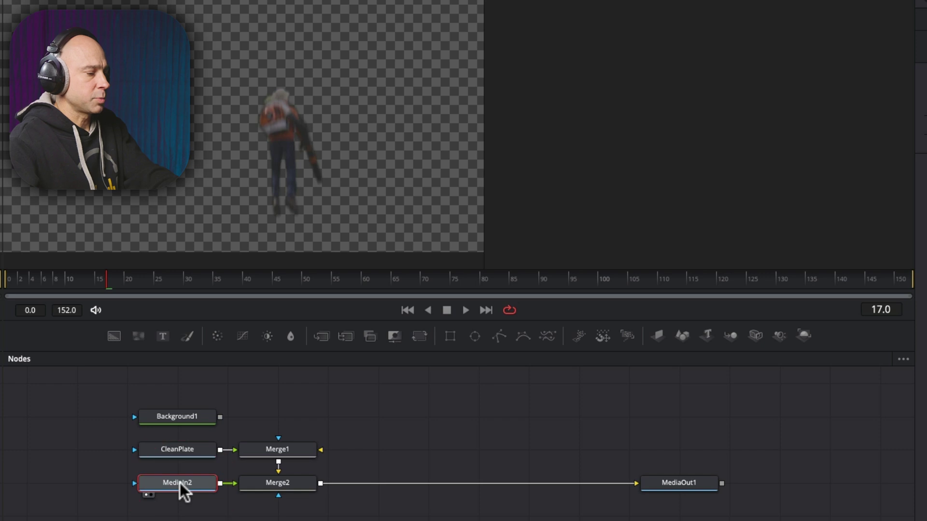
{"action": "key", "text": "F2"}
{"action": "type", "text": "Hero"}
{"action": "key", "text": "Return"}
Step: Connect CleanPlate to the background input of Merge1 and show MediaOut1 in the second viewer
{"action": "left_click_drag", "start_coordinate": [225, 454], "coordinate": [320, 449]}
{"action": "left_click", "coordinate": [665, 484]}
{"action": "key", "text": "2"}
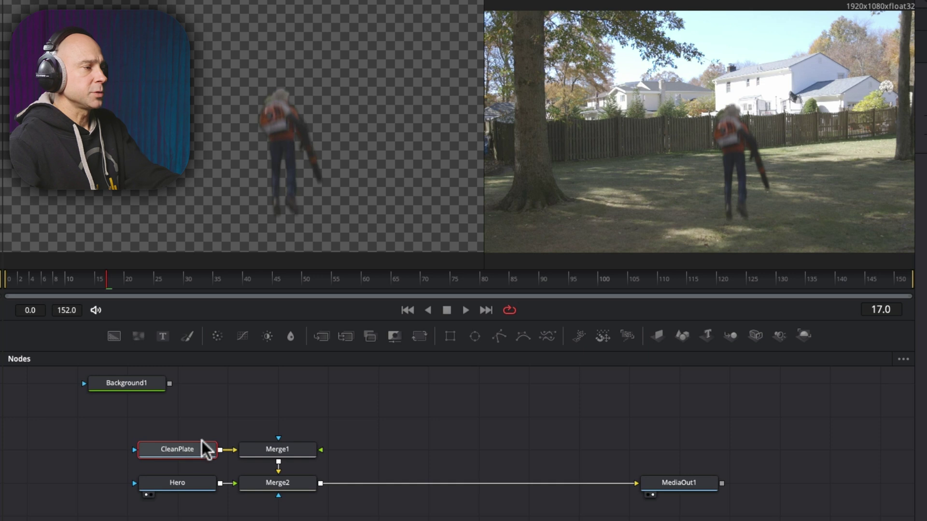
{"action": "left_click", "coordinate": [191, 450]}
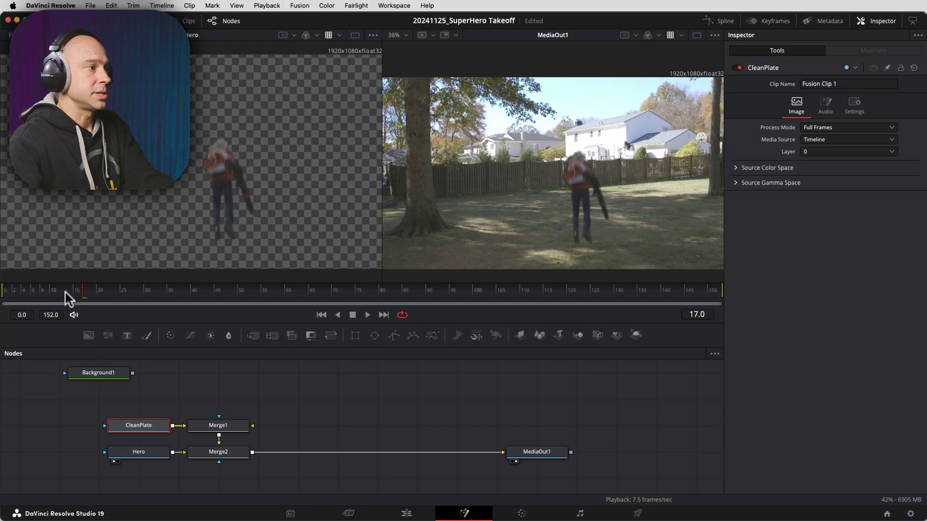
Step: Scrub through the composition to check the hero over the clean plate, returning to frame 0
{"action": "left_click", "coordinate": [70, 292]}
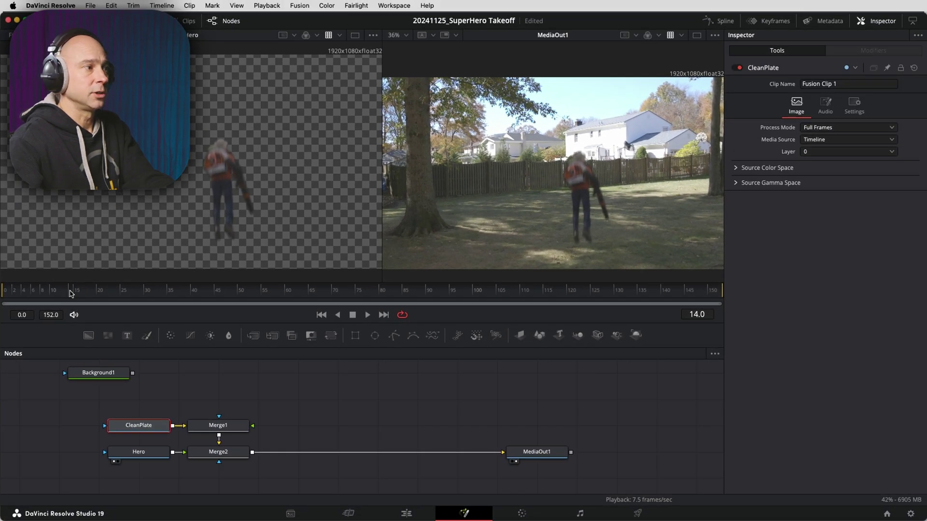
{"action": "left_click_drag", "start_coordinate": [39, 290], "coordinate": [194, 304]}
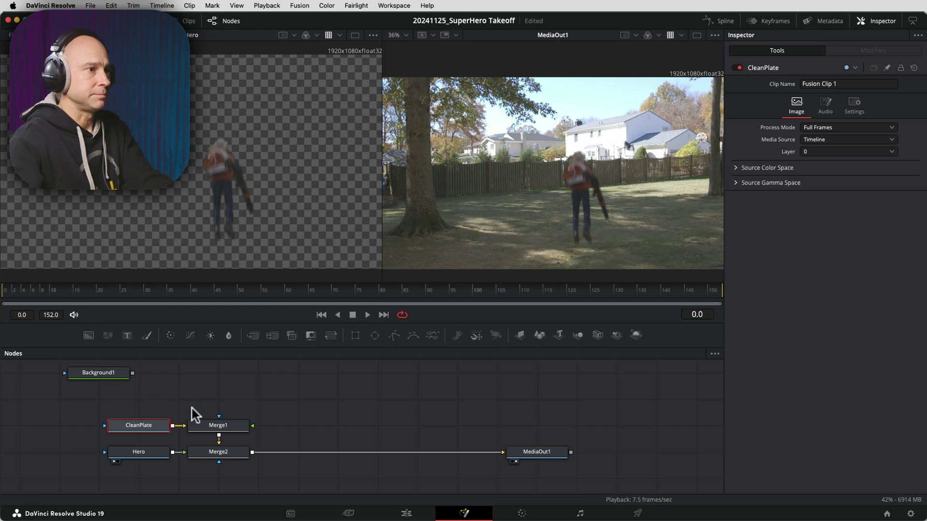
{"action": "left_click", "coordinate": [152, 457]}
{"action": "key", "text": "Left"}
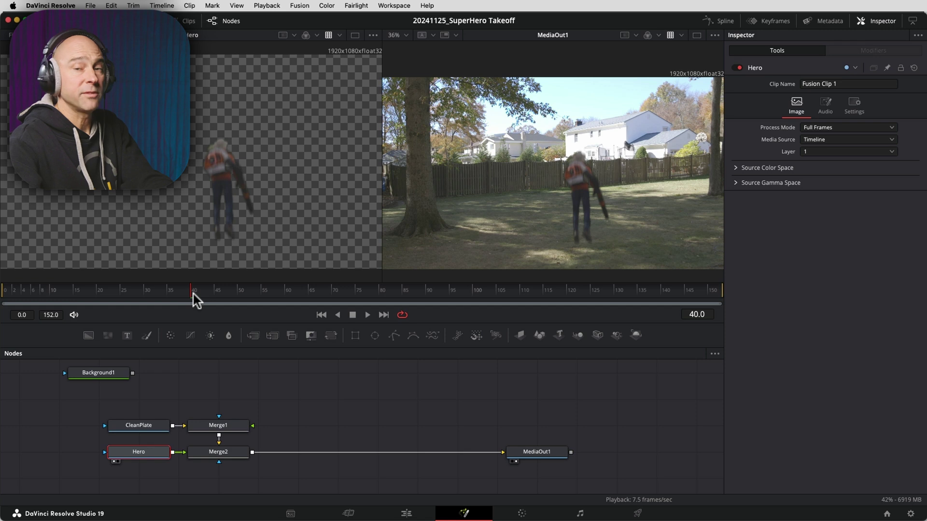
{"action": "left_click", "coordinate": [4, 293]}
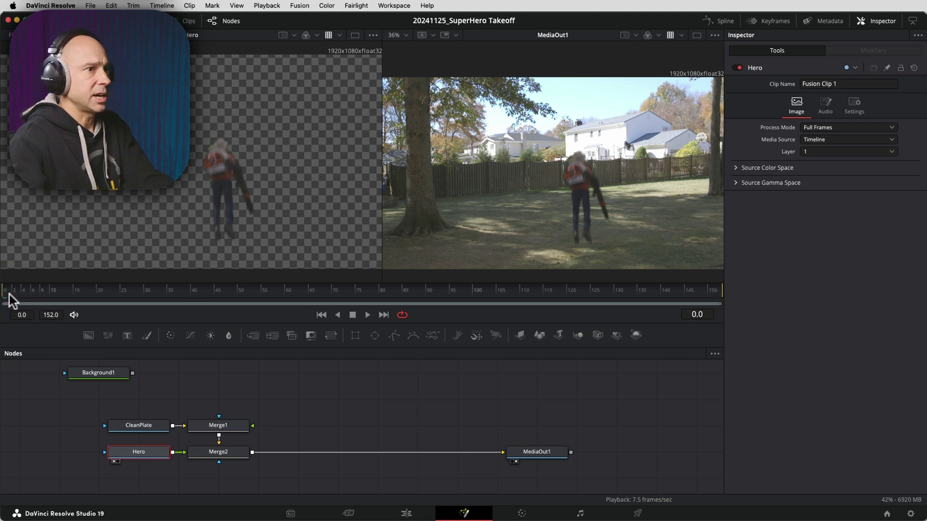
Step: Move the Hero node farther from Merge2 and insert a Transform node between them
{"action": "left_click", "coordinate": [205, 422]}
{"action": "left_click_drag", "start_coordinate": [138, 421], "coordinate": [66, 453]}
{"action": "left_click", "coordinate": [129, 454]}
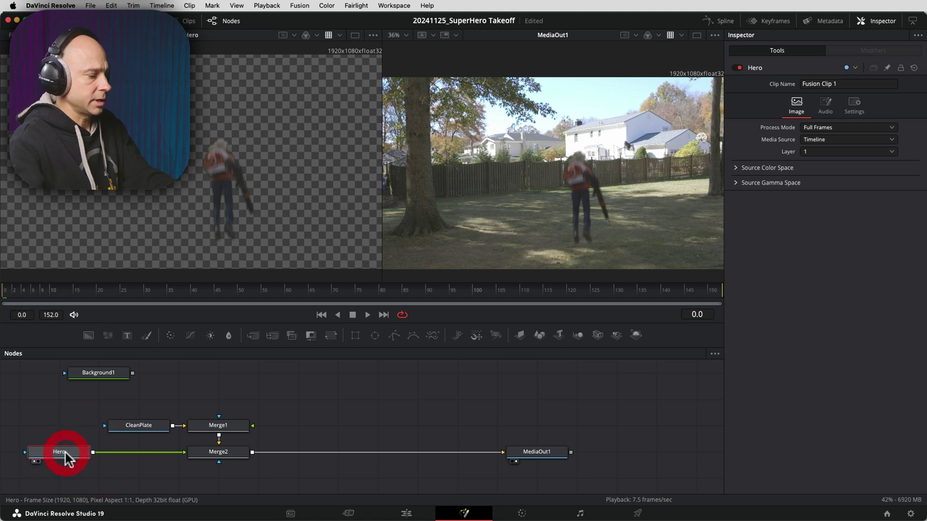
{"action": "key", "text": "shift+space"}
{"action": "type", "text": "direc"}
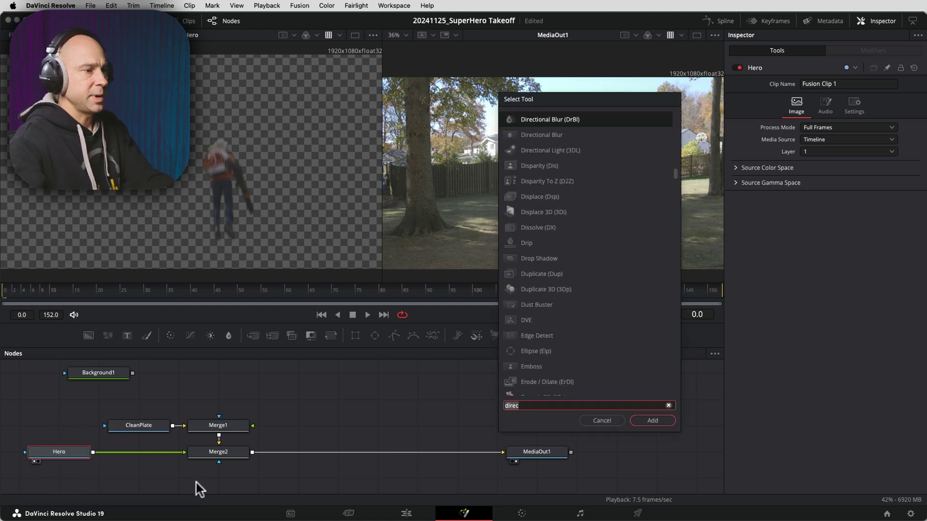
{"action": "key", "text": "BackSpace"}
{"action": "key", "text": "BackSpace"}
{"action": "key", "text": "BackSpace"}
{"action": "key", "text": "BackSpace"}
{"action": "key", "text": "BackSpace"}
{"action": "type", "text": "t"}
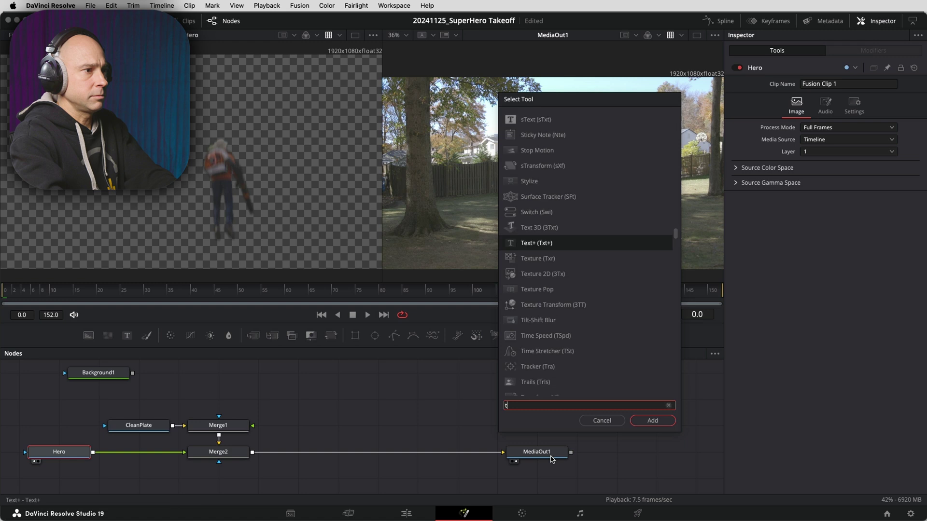
{"action": "left_click", "coordinate": [652, 420]}
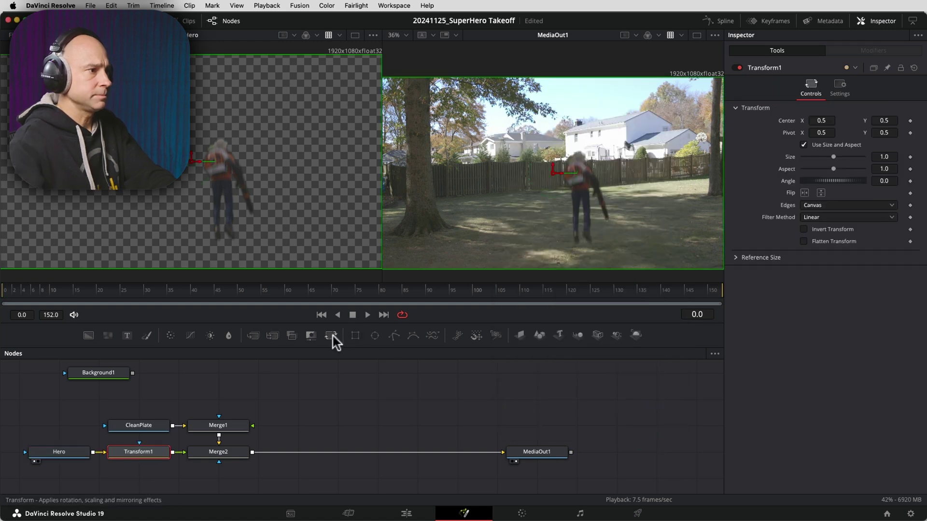
Step: Keyframe the Transform node's Center at frame 0, and set Center Y to 1.445 at frame 7 so the hero leaves the frame
{"action": "left_click", "coordinate": [153, 452]}
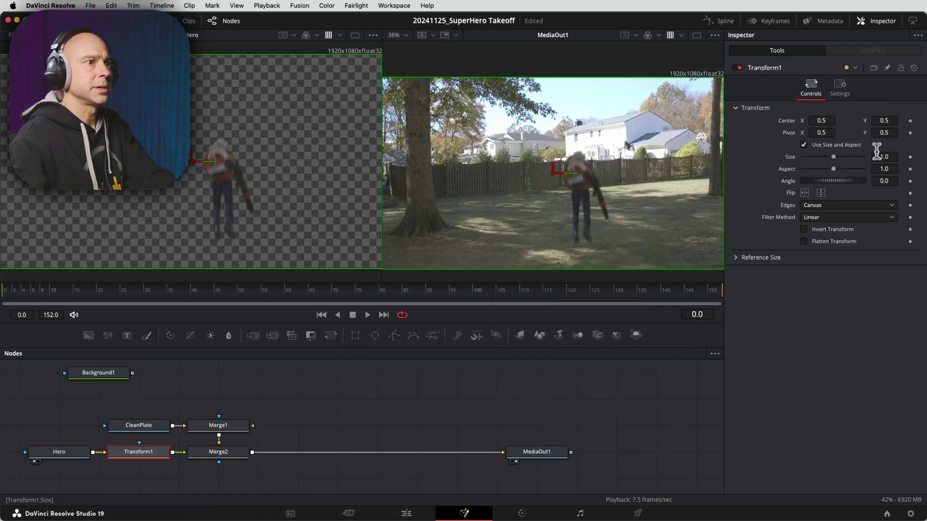
{"action": "left_click", "coordinate": [910, 121]}
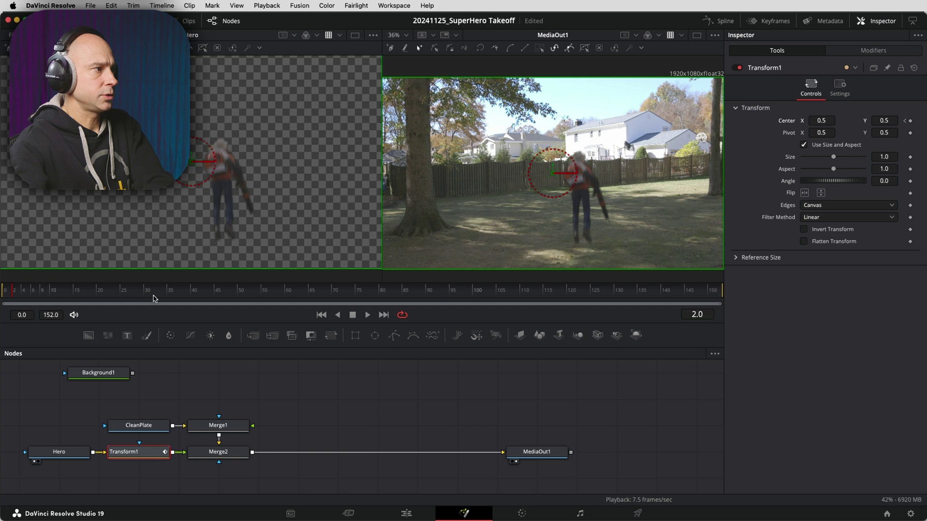
{"action": "key", "text": "Right"}
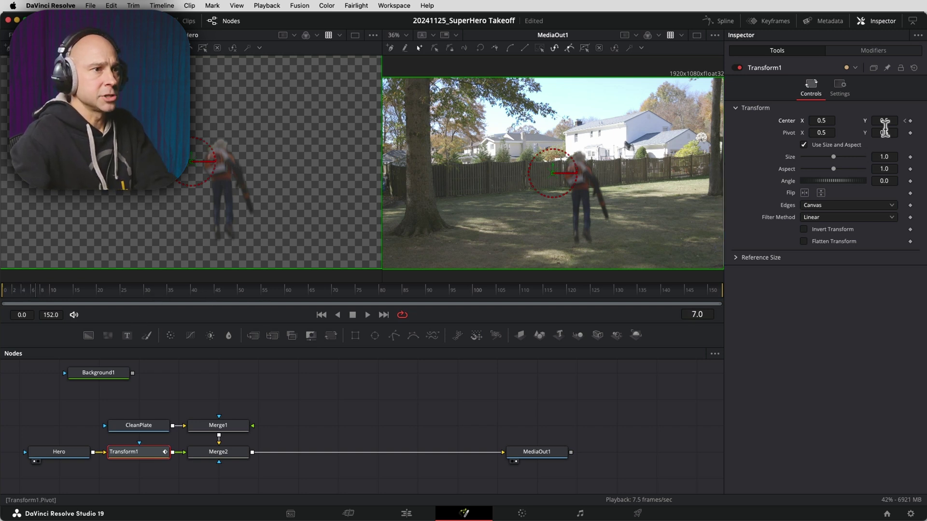
{"action": "left_click_drag", "start_coordinate": [879, 121], "coordinate": [922, 120]}
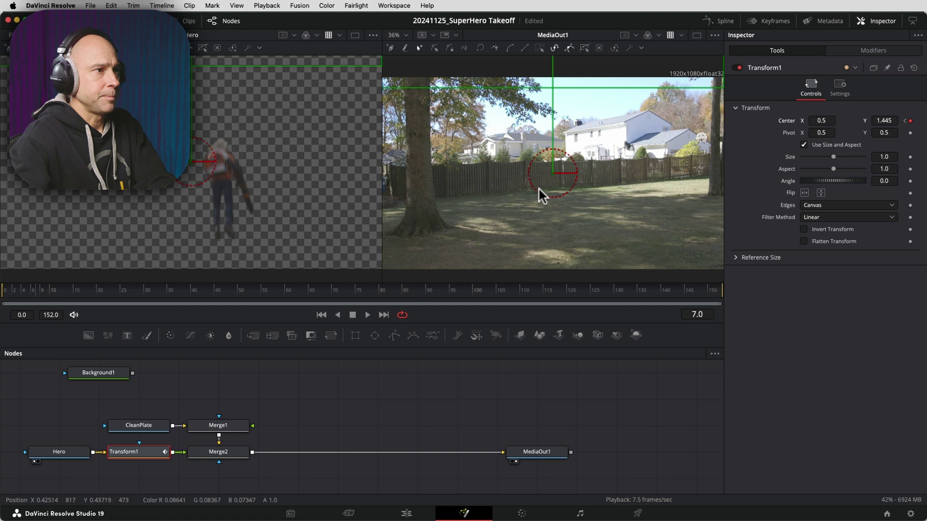
Step: Play the takeoff animation from frame 0 to check its speed
{"action": "left_click", "coordinate": [6, 292]}
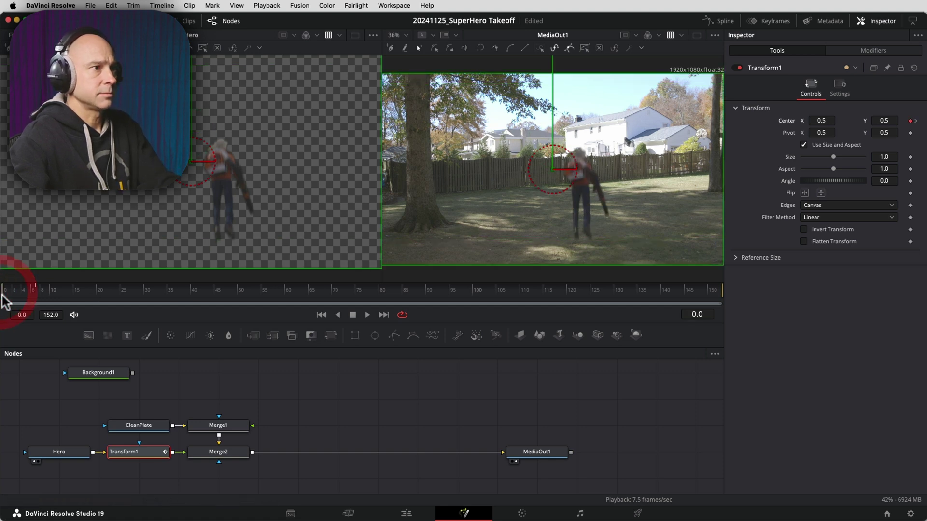
{"action": "key", "text": "space"}
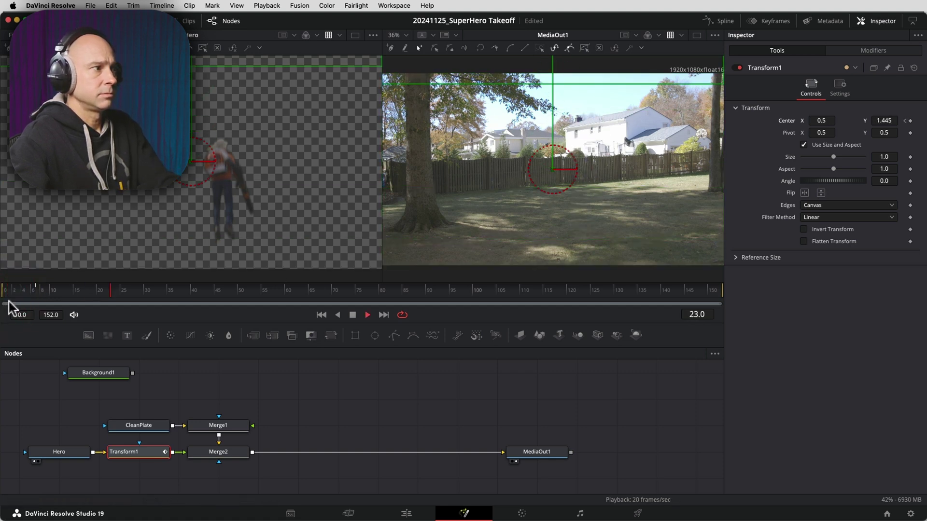
{"action": "left_click", "coordinate": [3, 293]}
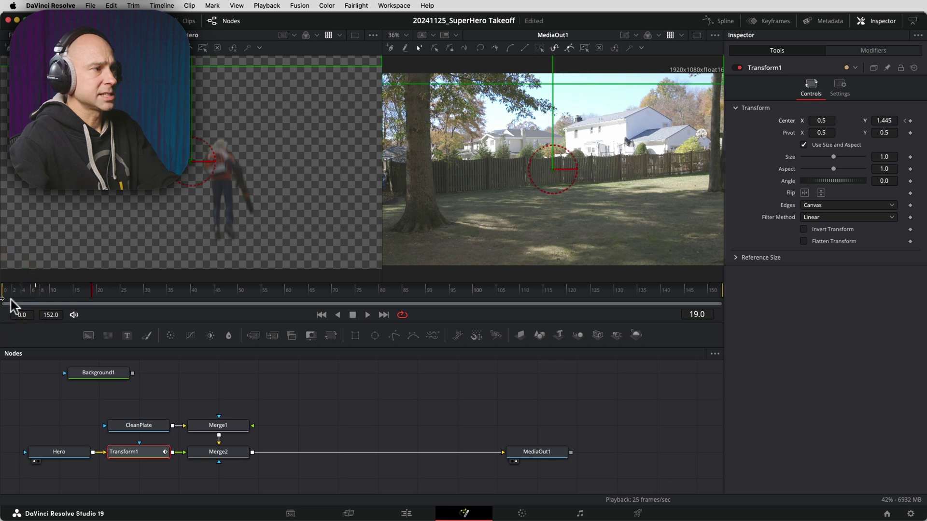
Step: Delete the Center keyframe at frame 7, set Center Y to 1.401 at frame 5 instead, and return to frame 0
{"action": "left_click", "coordinate": [38, 290]}
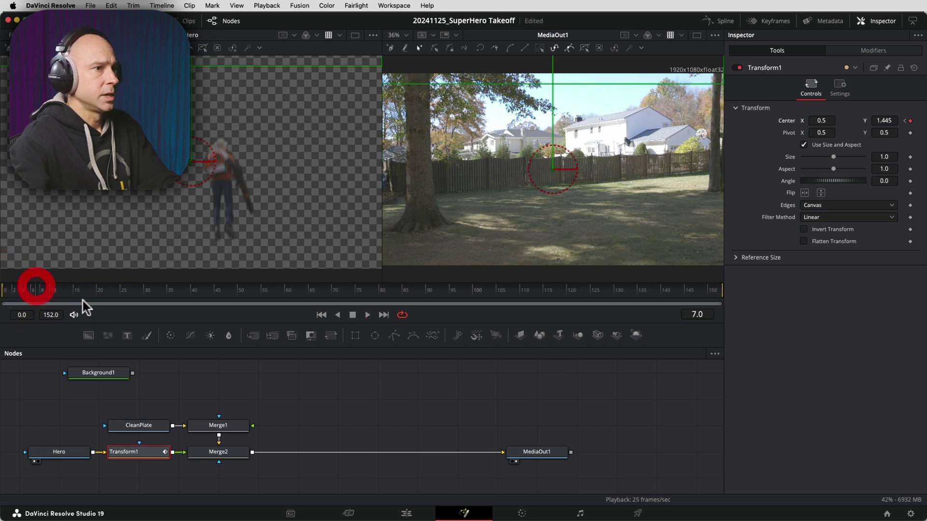
{"action": "left_click", "coordinate": [910, 121]}
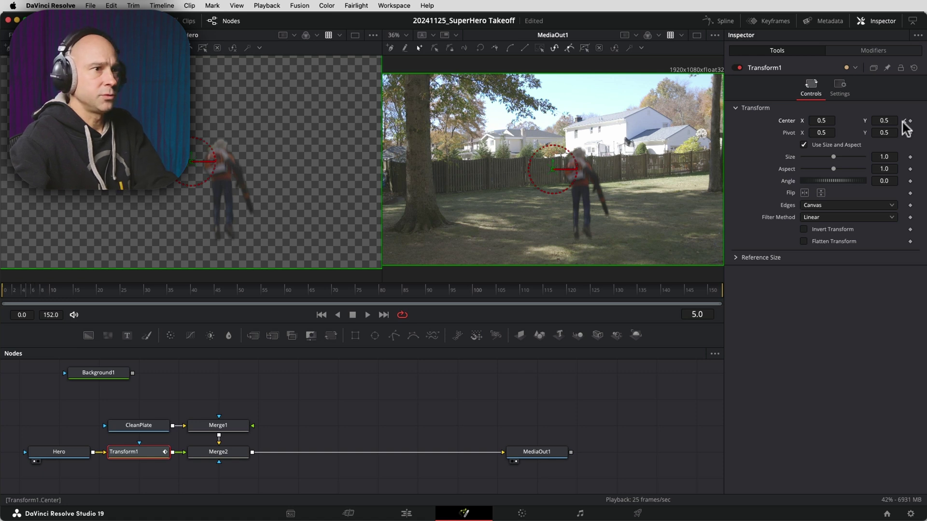
{"action": "left_click_drag", "start_coordinate": [883, 121], "coordinate": [848, 129]}
{"action": "left_click", "coordinate": [363, 373]}
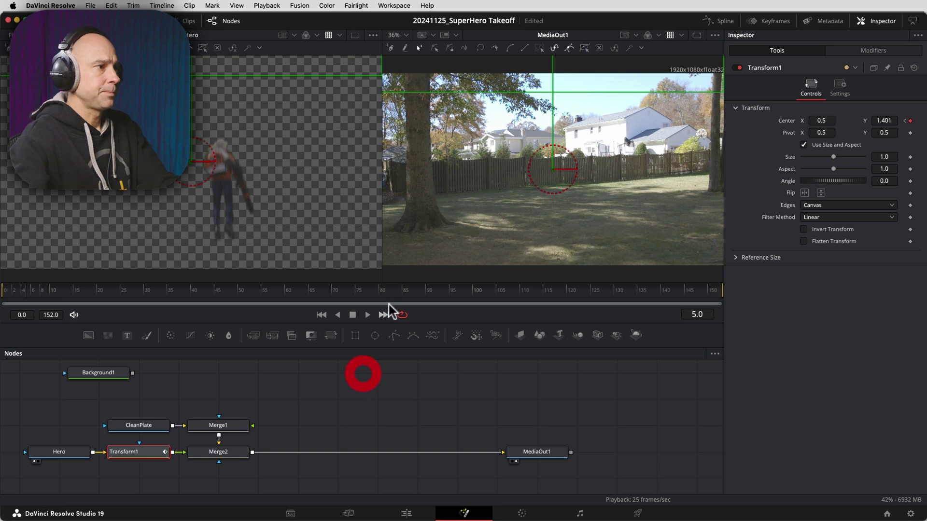
{"action": "left_click", "coordinate": [4, 292]}
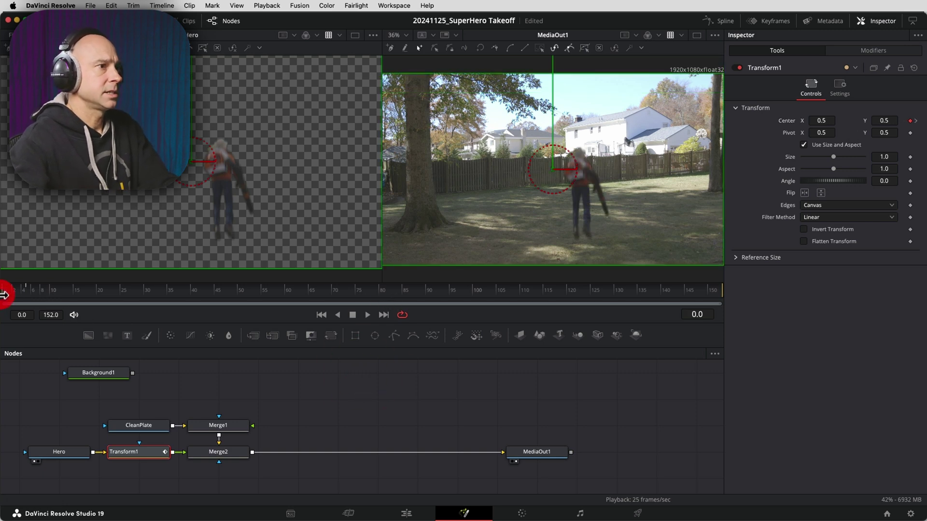
Step: Play the five-frame takeoff from frame 0 in Fusion to judge its speed
{"action": "key", "text": "space"}
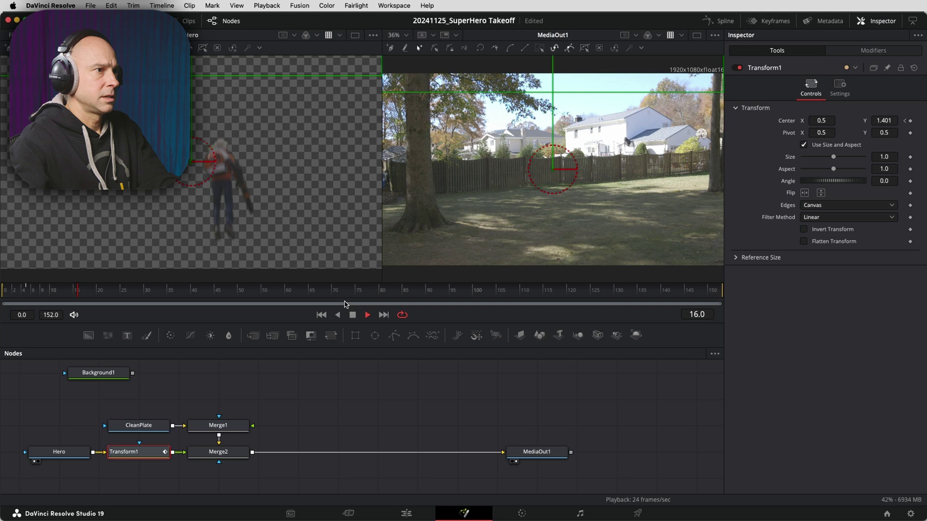
{"action": "left_click", "coordinate": [5, 292]}
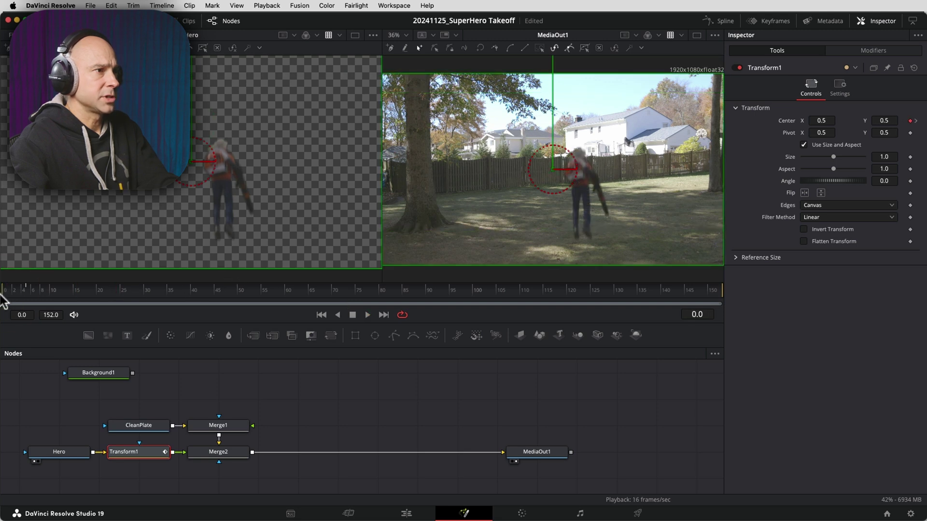
{"action": "key", "text": "space"}
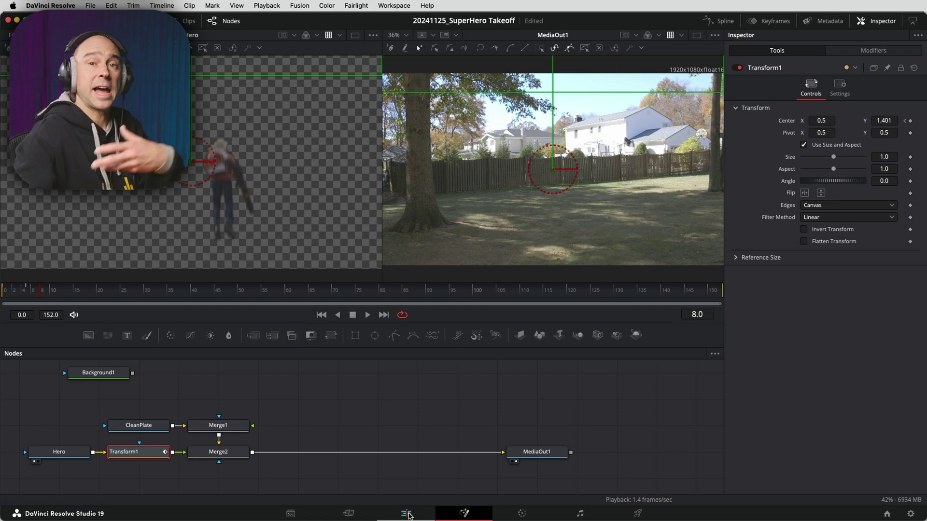
Step: Return to the timeline on the Edit page and mute the Audio 1 track
{"action": "left_click", "coordinate": [407, 514]}
{"action": "left_click", "coordinate": [313, 326]}
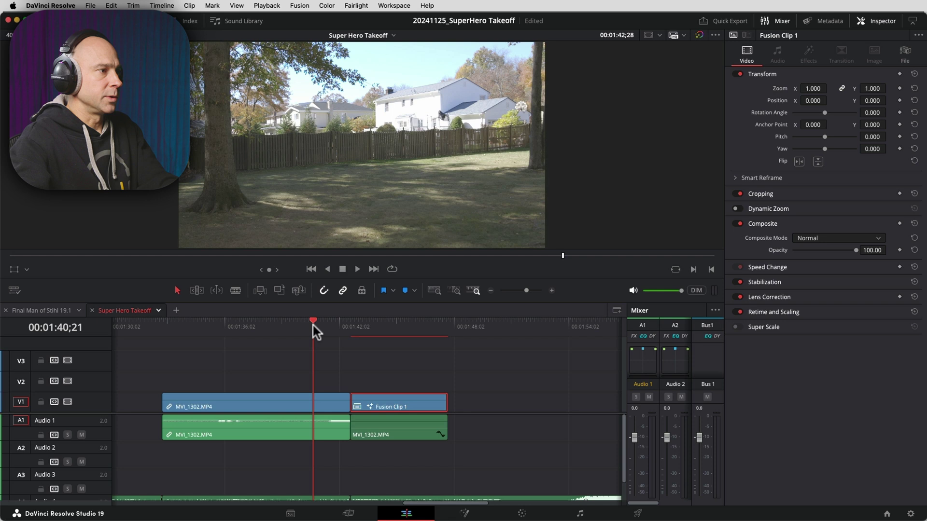
{"action": "left_click", "coordinate": [81, 435]}
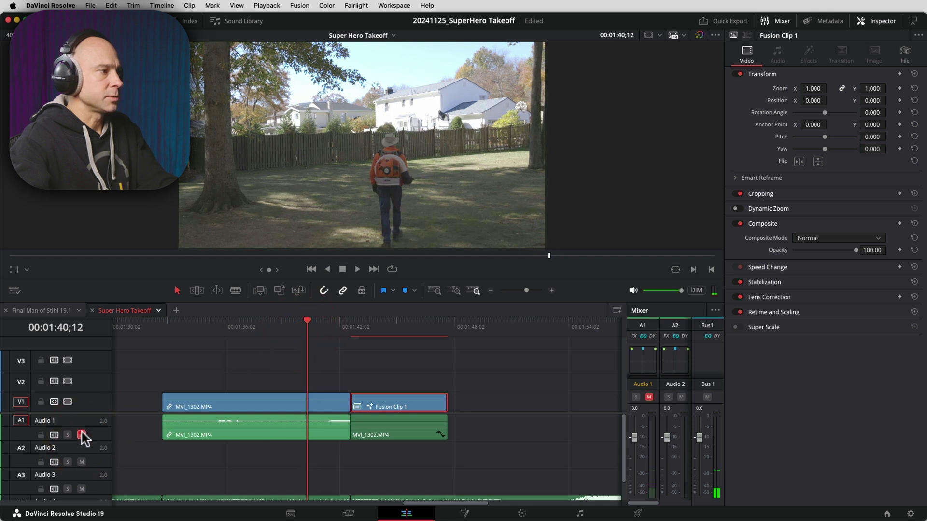
Step: Play the timeline from before the takeoff through the cut into Fusion Clip 1
{"action": "left_click", "coordinate": [238, 323]}
{"action": "key", "text": "space"}
{"action": "left_click", "coordinate": [262, 328]}
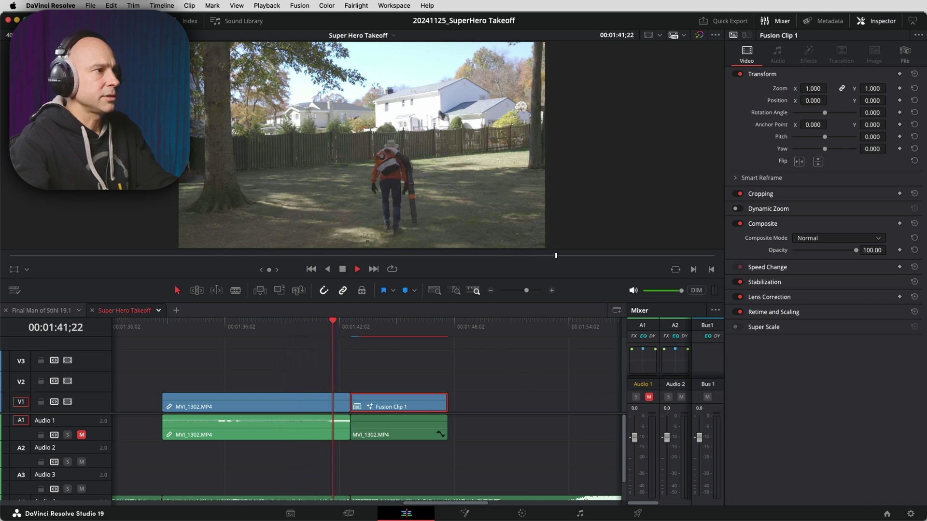
{"action": "left_click", "coordinate": [331, 326]}
{"action": "key", "text": "space"}
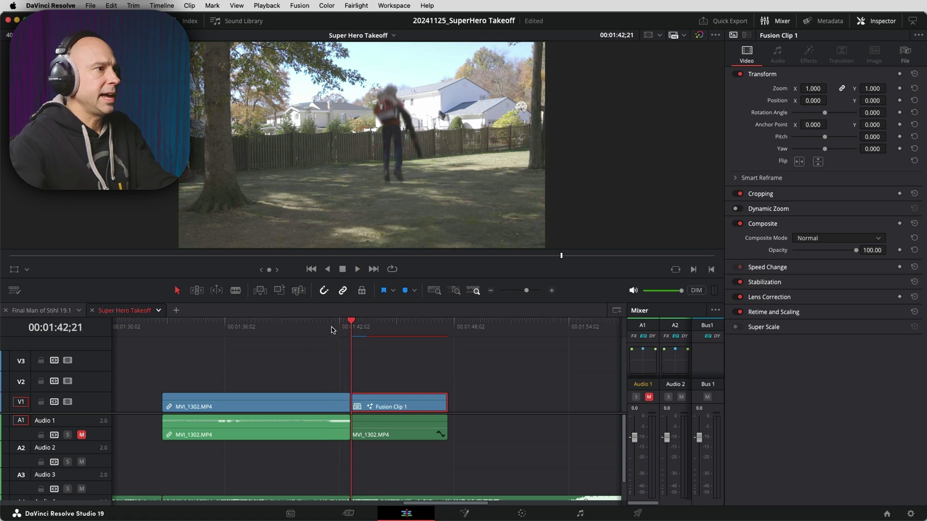
Step: Compare the hero's position frame by frame on both sides of the cut between MVI_1302.MP4 and Fusion Clip 1
{"action": "key", "text": "Left"}
{"action": "key", "text": "Left"}
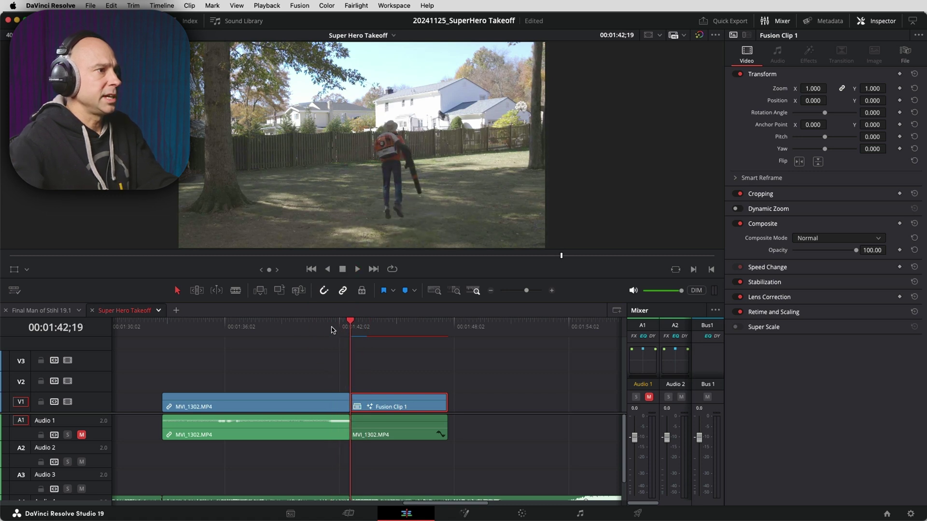
{"action": "key", "text": "Right"}
{"action": "key", "text": "Right"}
{"action": "left_click_drag", "start_coordinate": [339, 326], "coordinate": [357, 333]}
{"action": "key", "text": "Left"}
{"action": "key", "text": "Right"}
{"action": "key", "text": "super+equal"}
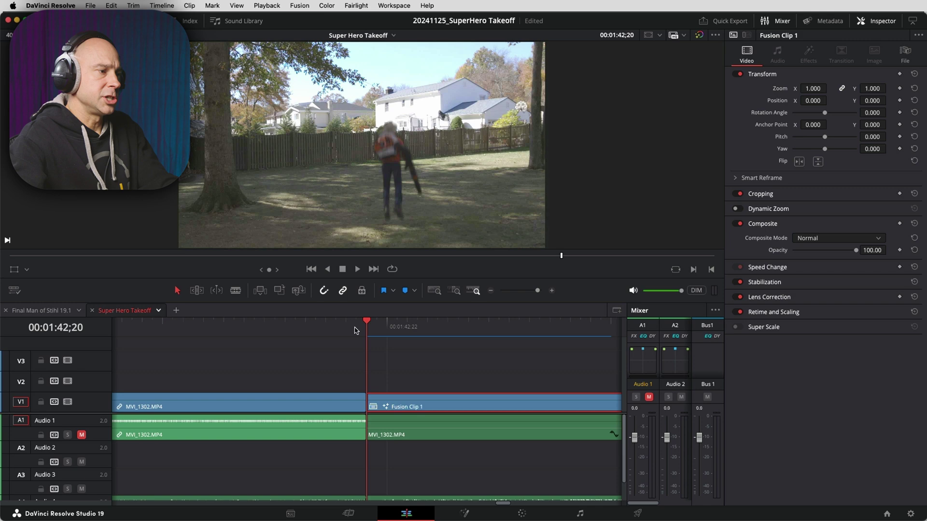
{"action": "left_click", "coordinate": [450, 406]}
{"action": "left_click", "coordinate": [376, 329]}
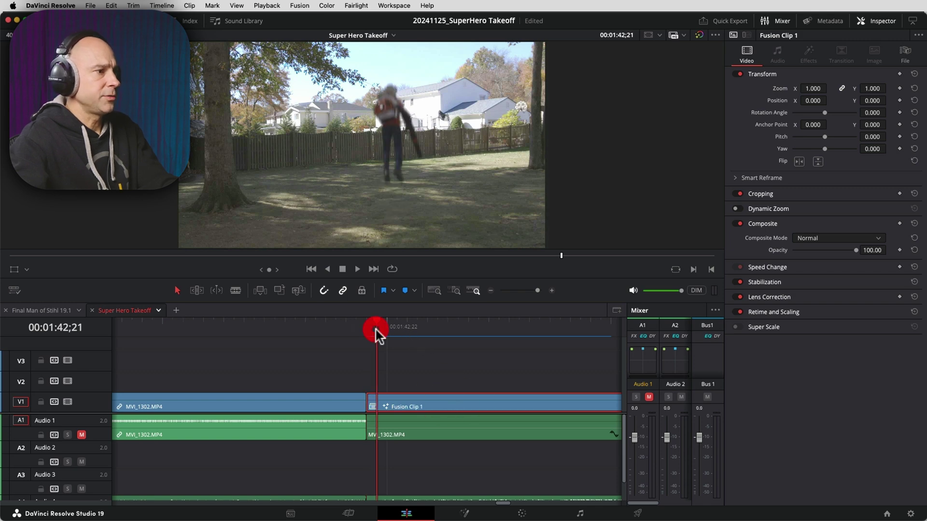
Step: Open Fusion Clip 1 on the Fusion page and lower the Transform1 node's Center Y to 0.474 at frame 0
{"action": "left_click", "coordinate": [450, 506]}
{"action": "left_click", "coordinate": [143, 453]}
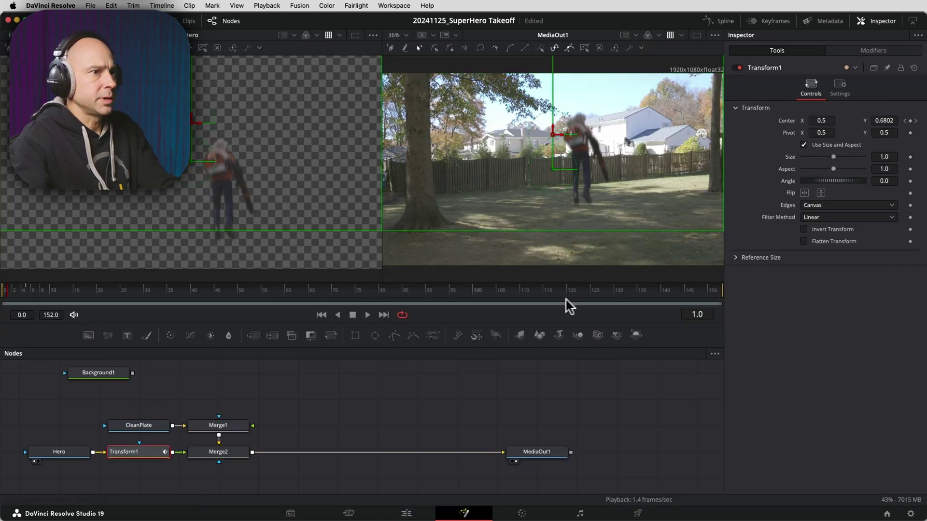
{"action": "key", "text": "Left"}
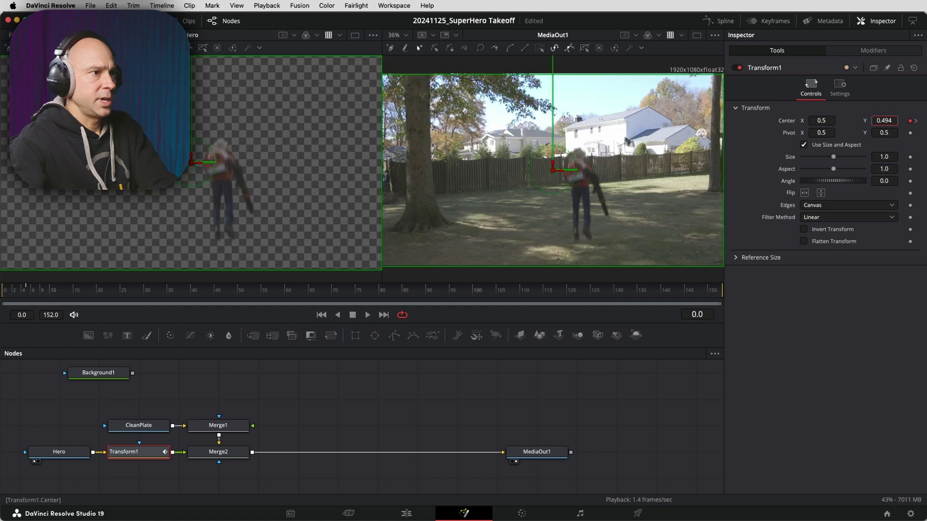
{"action": "key", "text": "Down"}
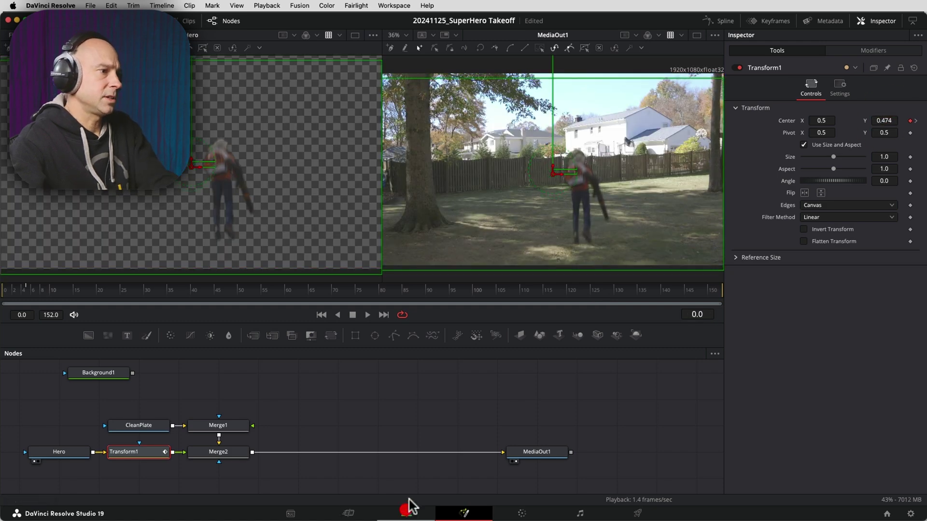
Step: Play the cut into Fusion Clip 1 on the Edit page to check the adjusted starting height
{"action": "left_click", "coordinate": [407, 513]}
{"action": "left_click", "coordinate": [324, 326]}
{"action": "key", "text": "space"}
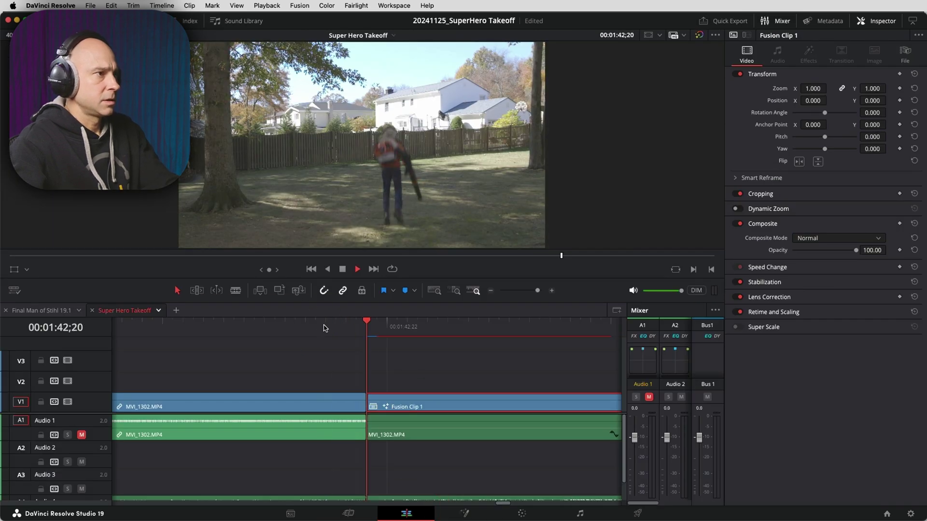
{"action": "left_click", "coordinate": [194, 327]}
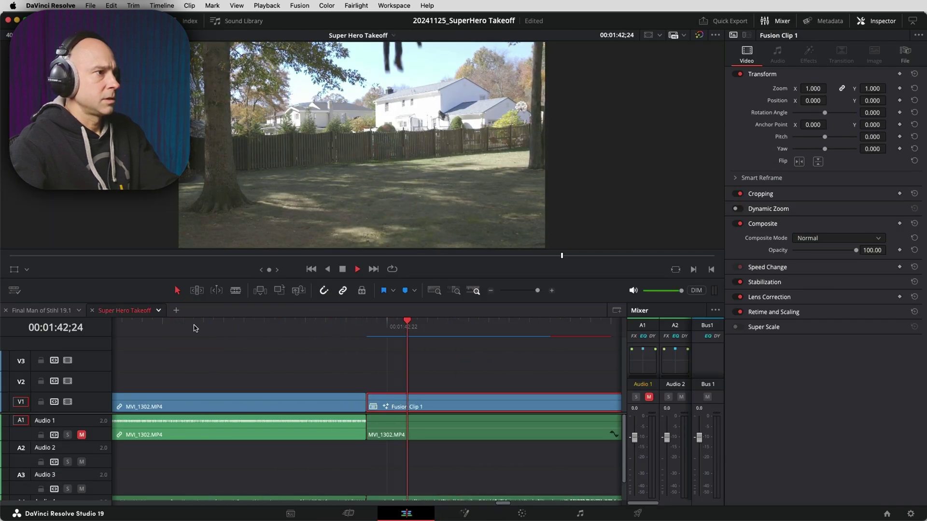
{"action": "key", "text": "space"}
{"action": "left_click", "coordinate": [345, 327]}
Step: Move the cut between MVI_1302.MP4 and Fusion Clip 1 one frame earlier to 00:01:42;19, and play across it
{"action": "left_click", "coordinate": [341, 408]}
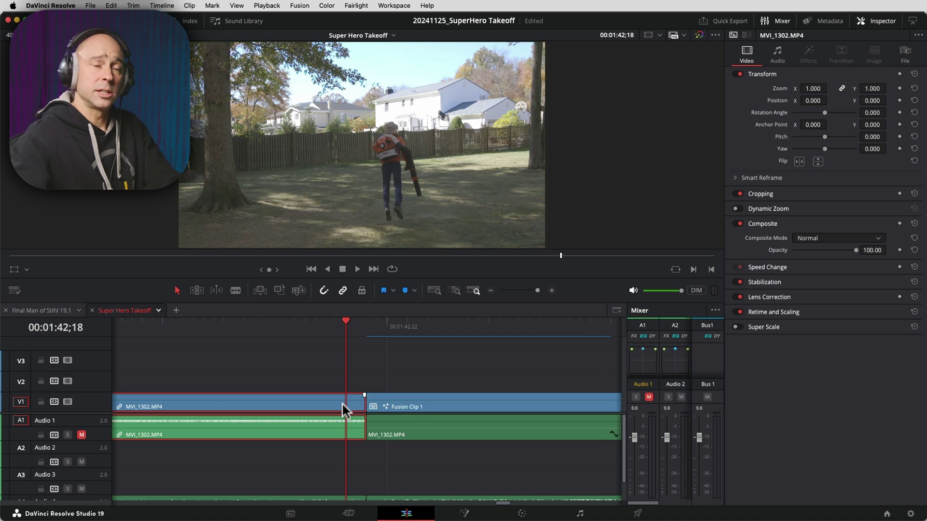
{"action": "left_click", "coordinate": [338, 407]}
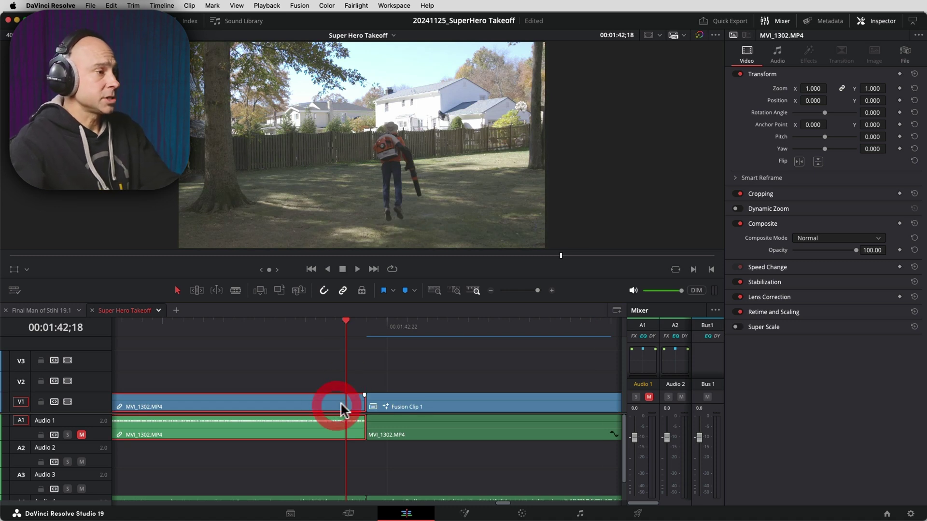
{"action": "left_click", "coordinate": [363, 403]}
{"action": "left_click", "coordinate": [363, 331]}
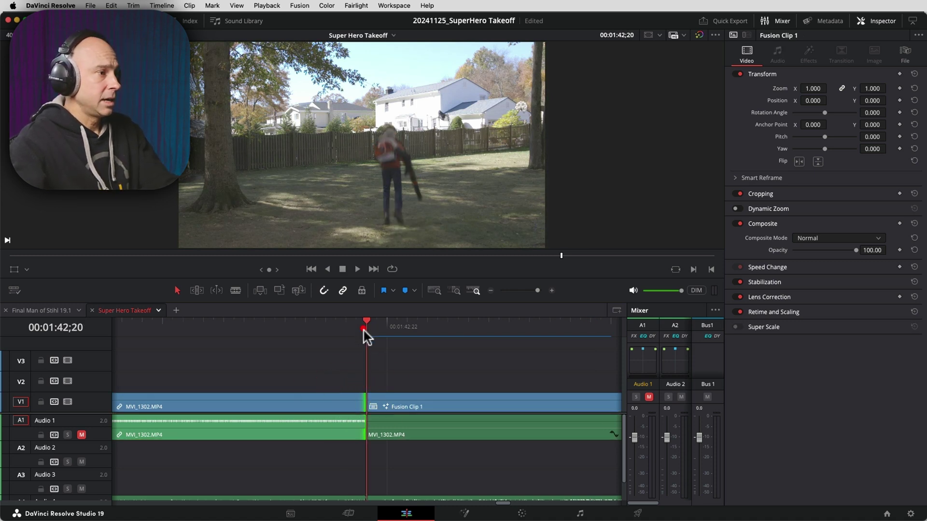
{"action": "key", "text": "Left"}
{"action": "key", "text": "e"}
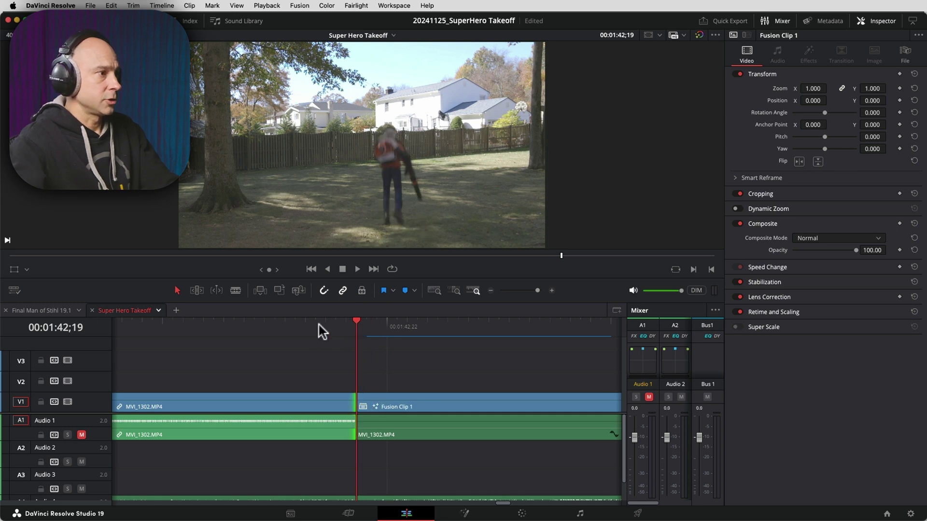
{"action": "left_click", "coordinate": [256, 327]}
{"action": "key", "text": "space"}
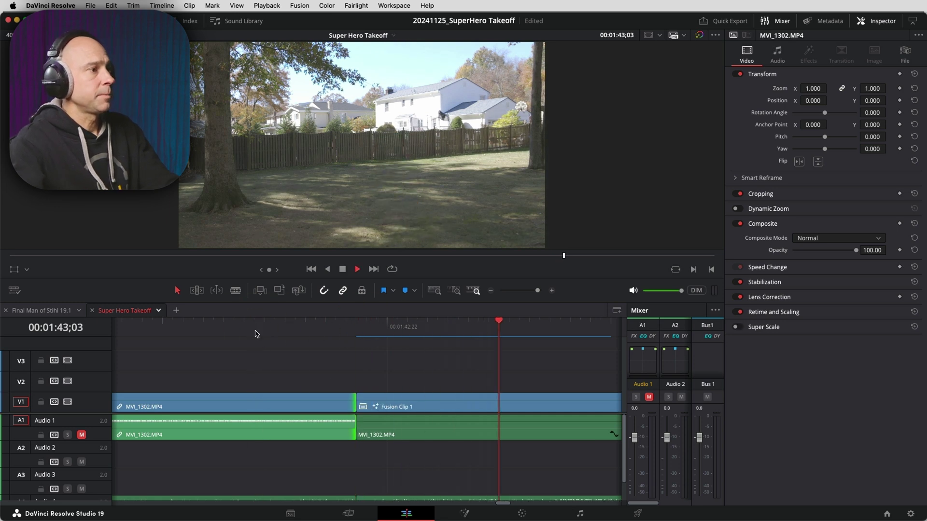
Step: Reopen Fusion Clip 1 on the Fusion page and fine-tune Transform1's Center Y at frame 0
{"action": "left_click", "coordinate": [393, 404]}
{"action": "left_click", "coordinate": [466, 513]}
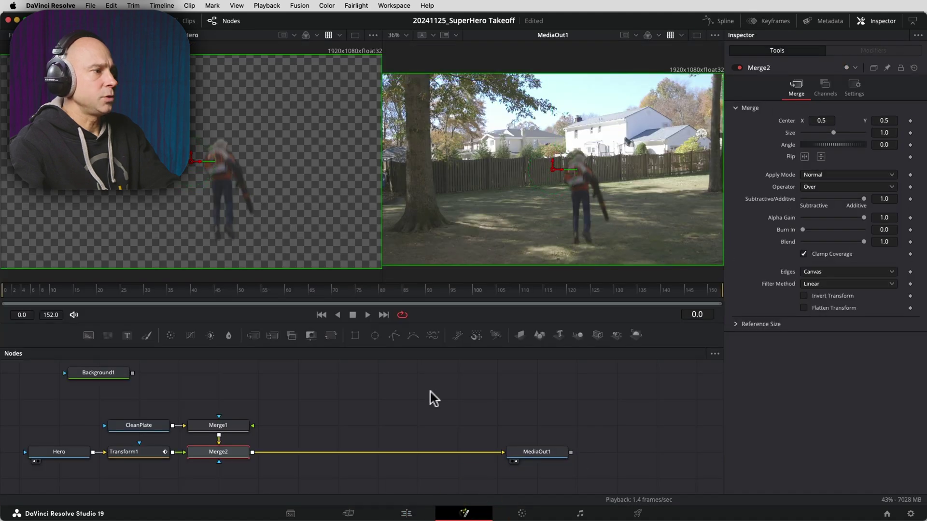
{"action": "left_click", "coordinate": [141, 454]}
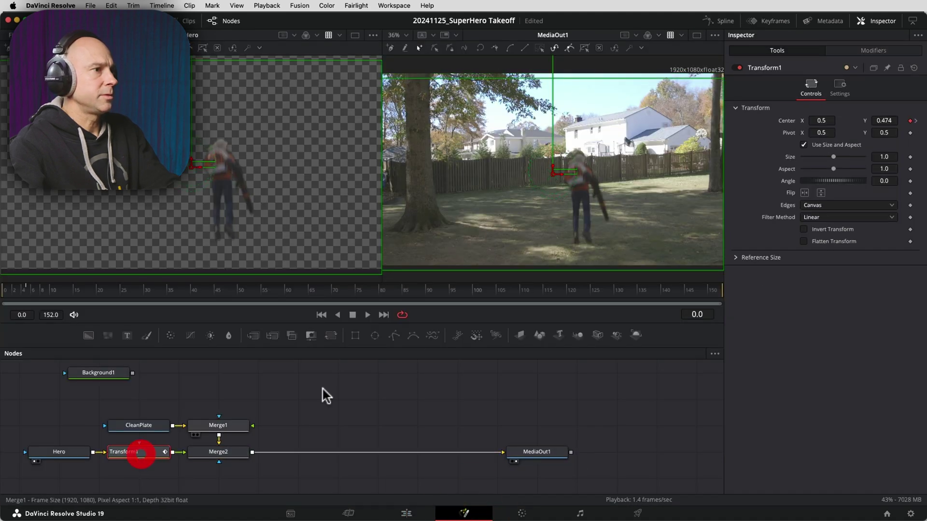
{"action": "double_click", "coordinate": [892, 135]}
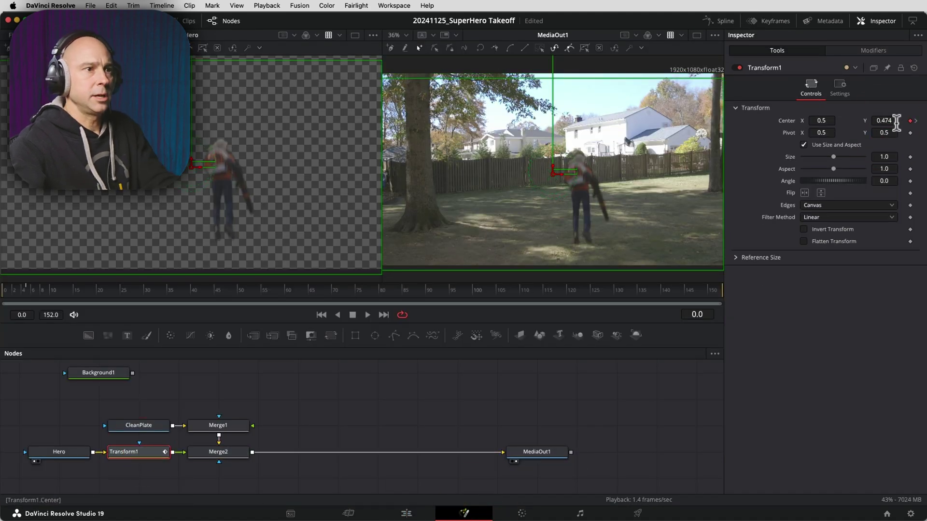
Step: Replay the takeoff on the Edit page and park the playhead at the start of Fusion Clip 1
{"action": "left_click", "coordinate": [407, 513]}
{"action": "left_click", "coordinate": [278, 324]}
{"action": "key", "text": "space"}
{"action": "left_click", "coordinate": [279, 325]}
{"action": "left_click", "coordinate": [220, 330]}
{"action": "left_click", "coordinate": [523, 341]}
{"action": "key", "text": "space"}
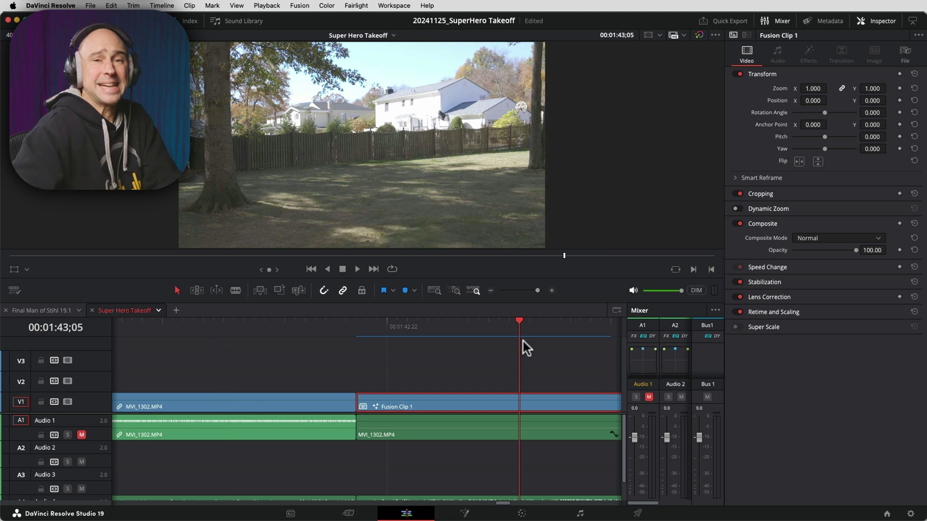
{"action": "left_click_drag", "start_coordinate": [352, 329], "coordinate": [356, 325]}
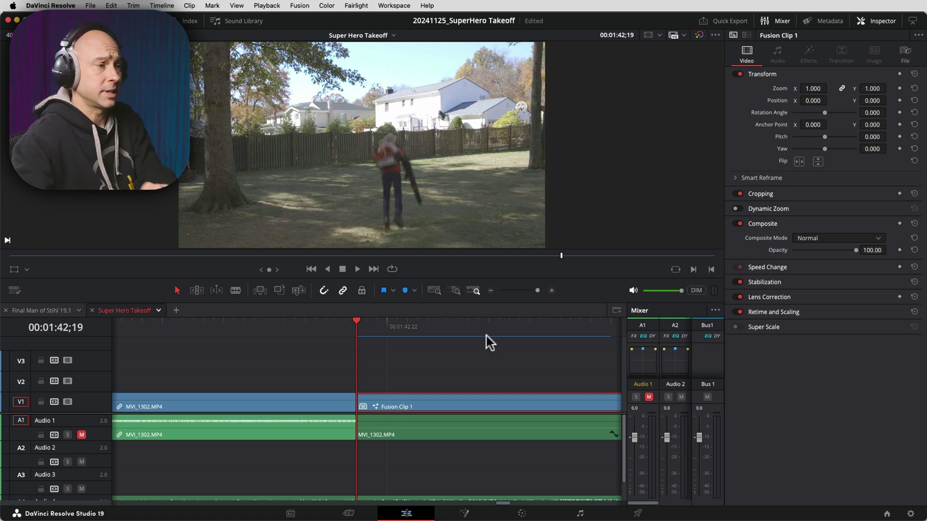
Step: Move the rocket_alpha_200120.mov clip along track V2 so it starts directly above the beginning of Fusion Clip 1
{"action": "left_click", "coordinate": [490, 291]}
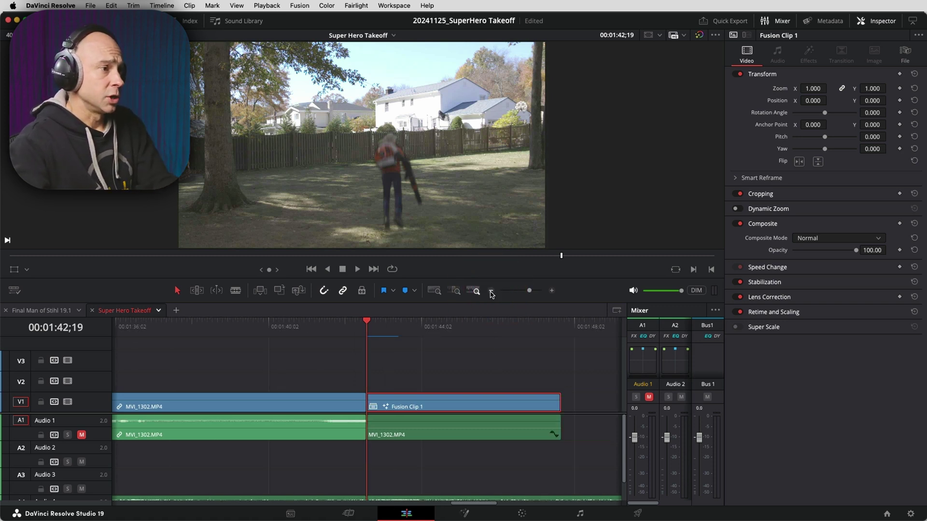
{"action": "scroll", "coordinate": [405, 370], "scroll_direction": "right", "scroll_amount": 5}
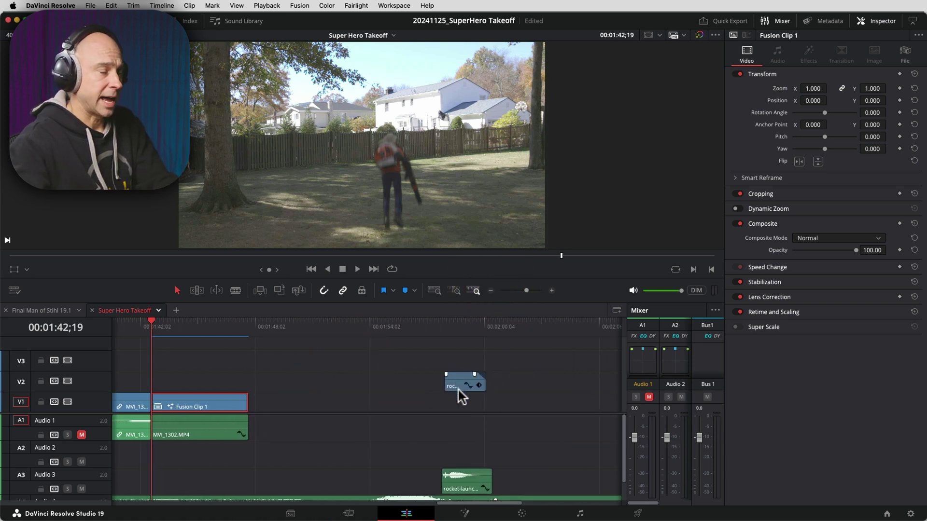
{"action": "left_click", "coordinate": [458, 333]}
{"action": "scroll", "coordinate": [410, 381], "scroll_direction": "down", "scroll_amount": 2}
{"action": "left_click", "coordinate": [388, 374]}
{"action": "scroll", "coordinate": [466, 362], "scroll_direction": "up", "scroll_amount": 2}
{"action": "left_click_drag", "start_coordinate": [453, 427], "coordinate": [158, 421]}
{"action": "scroll", "coordinate": [352, 387], "scroll_direction": "left", "scroll_amount": 1}
{"action": "scroll", "coordinate": [352, 387], "scroll_direction": "left", "scroll_amount": 3}
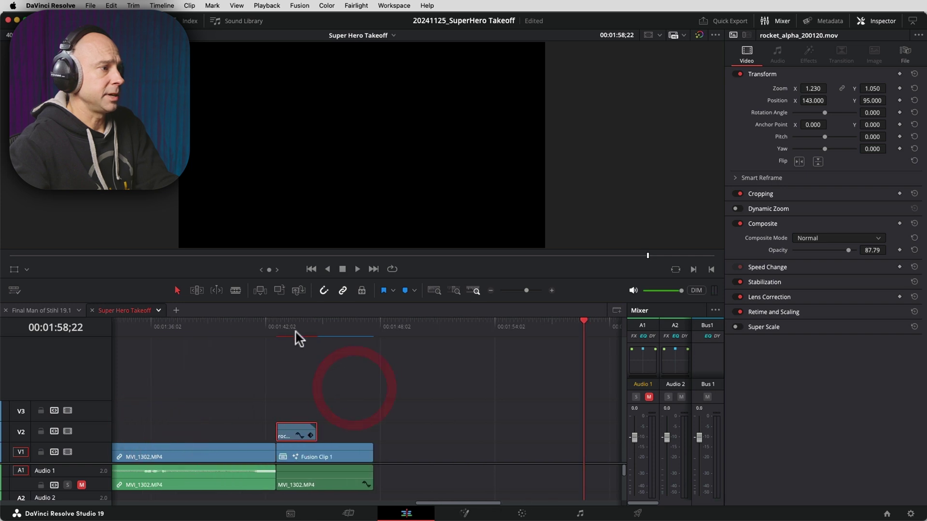
Step: Scrub through the rocket effect over Fusion Clip 1 to check how its timing matches the hero's takeoff
{"action": "left_click", "coordinate": [285, 327]}
{"action": "scroll", "coordinate": [398, 376], "scroll_direction": "right", "scroll_amount": 2}
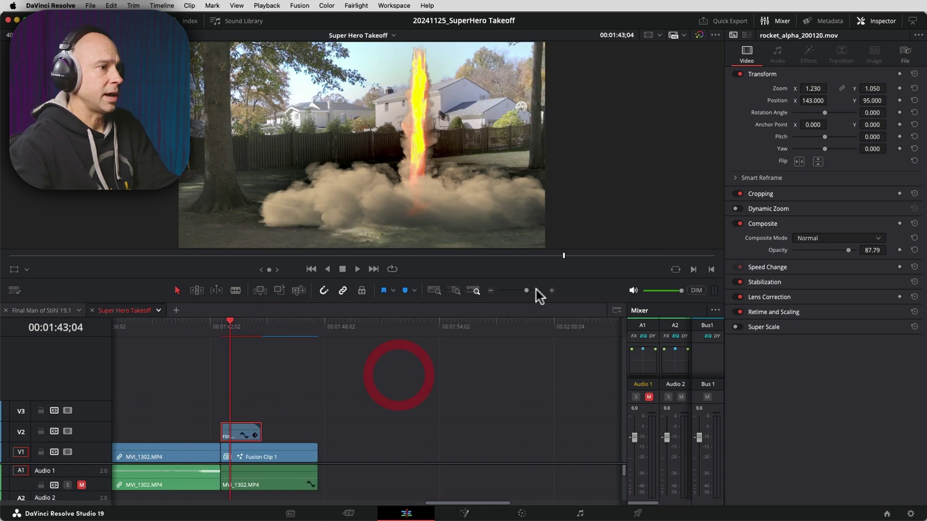
{"action": "left_click", "coordinate": [550, 290]}
{"action": "left_click", "coordinate": [472, 369]}
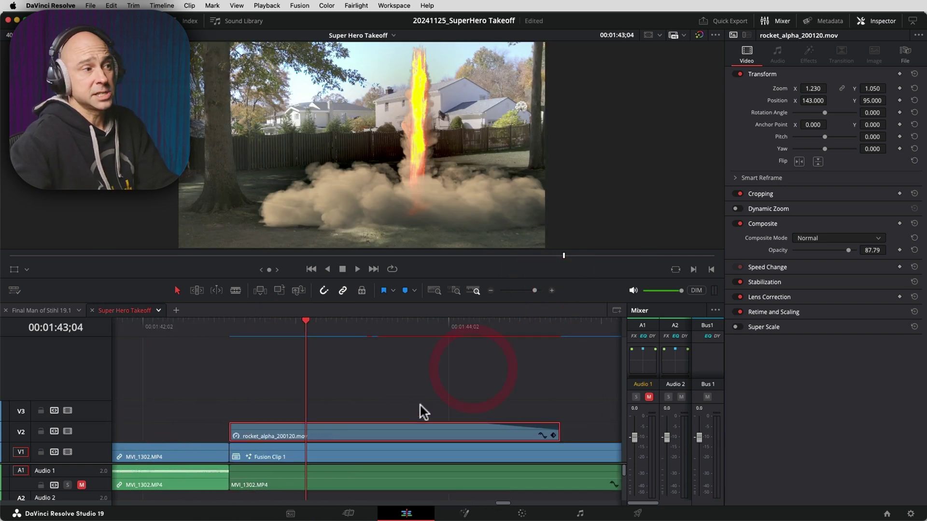
{"action": "left_click_drag", "start_coordinate": [341, 325], "coordinate": [242, 327]}
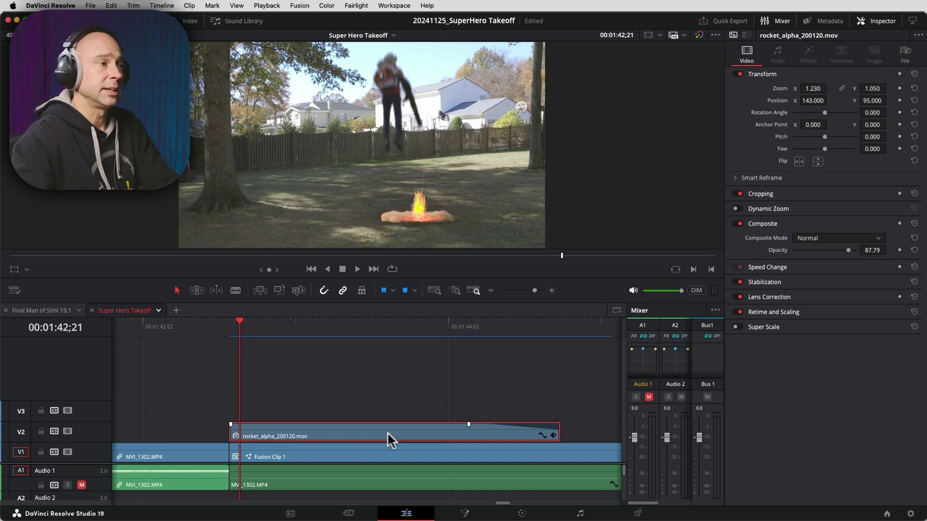
Step: Find the frame at 00:01:42;11 before the jump and move the rocket_alpha_200120.mov clip to start there
{"action": "left_click", "coordinate": [221, 323]}
{"action": "key", "text": "Left"}
{"action": "key", "text": "Left"}
{"action": "key", "text": "Left"}
{"action": "key", "text": "Left"}
{"action": "key", "text": "Left"}
{"action": "key", "text": "Left"}
{"action": "key", "text": "Left"}
{"action": "key", "text": "Left"}
{"action": "key", "text": "Left"}
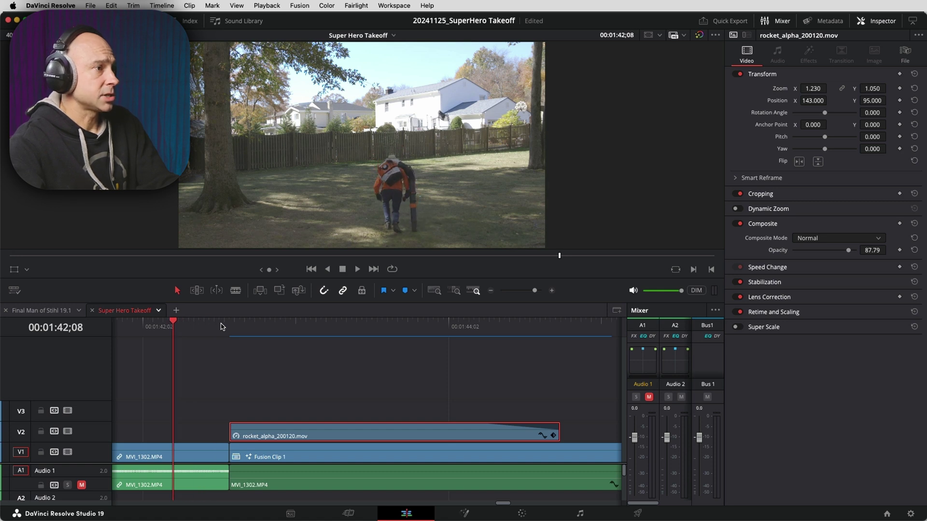
{"action": "key", "text": "Right"}
{"action": "key", "text": "Right"}
{"action": "key", "text": "Right"}
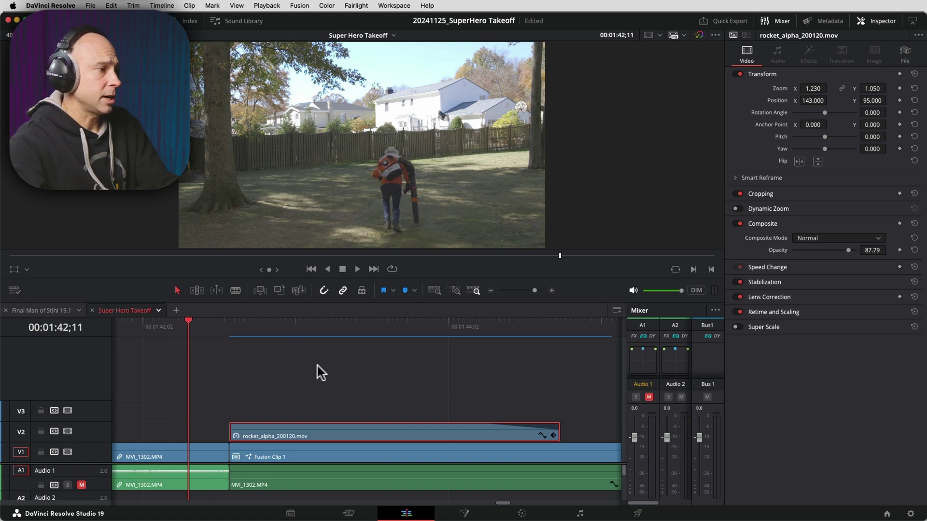
{"action": "left_click_drag", "start_coordinate": [311, 426], "coordinate": [265, 427]}
Step: At 00:01:42;17, lower the rocket effect under the hero's feet by setting its Position Y to 28
{"action": "key", "text": "Right"}
{"action": "key", "text": "Right"}
{"action": "key", "text": "Right"}
{"action": "key", "text": "Right"}
{"action": "key", "text": "Right"}
{"action": "key", "text": "Right"}
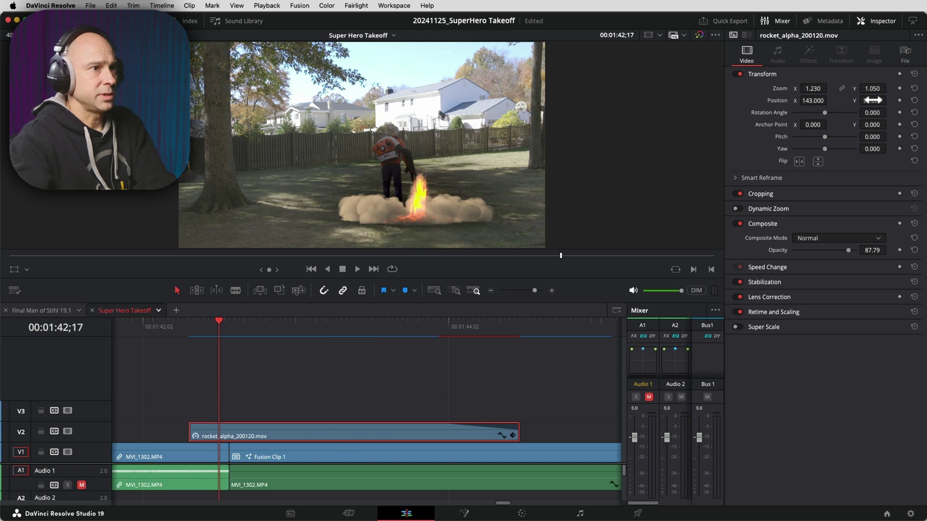
{"action": "mouse_move", "coordinate": [872, 100]}
{"action": "left_mouse_down"}
{"action": "mouse_move", "coordinate": [888, 100]}
{"action": "mouse_move", "coordinate": [872, 97]}
{"action": "left_mouse_up"}
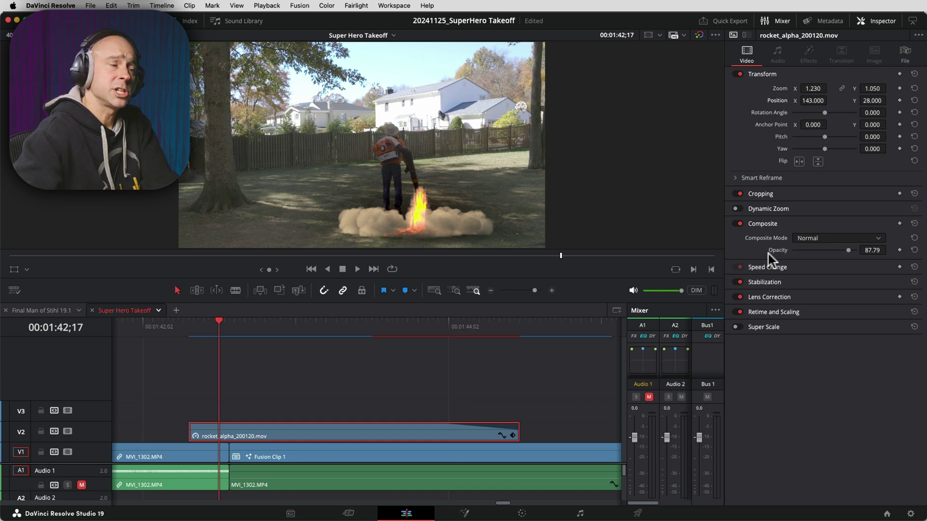
Step: Lower the rocket effect's opacity to 67.18, keeping its composite mode at Normal
{"action": "mouse_move", "coordinate": [847, 250]}
{"action": "left_mouse_down"}
{"action": "mouse_move", "coordinate": [829, 251]}
{"action": "mouse_move", "coordinate": [850, 251]}
{"action": "left_mouse_up"}
{"action": "left_click", "coordinate": [841, 238]}
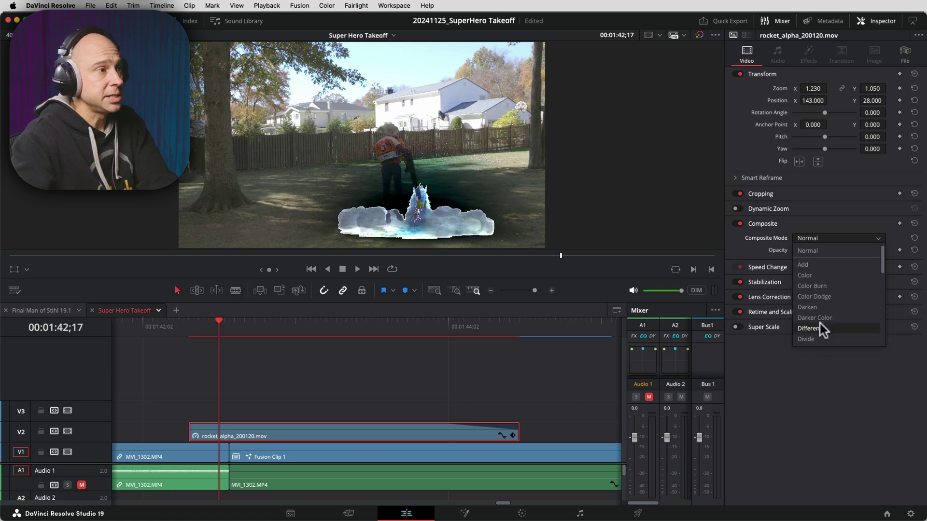
{"action": "left_click", "coordinate": [861, 404]}
{"action": "left_click_drag", "start_coordinate": [853, 251], "coordinate": [834, 252]}
Step: Show the retime controls on the rocket_alpha_200120.mov clip and examine frame by frame how the flame follows the hero's takeoff
{"action": "left_click", "coordinate": [561, 322]}
{"action": "left_click", "coordinate": [257, 434]}
{"action": "key", "text": "super+r"}
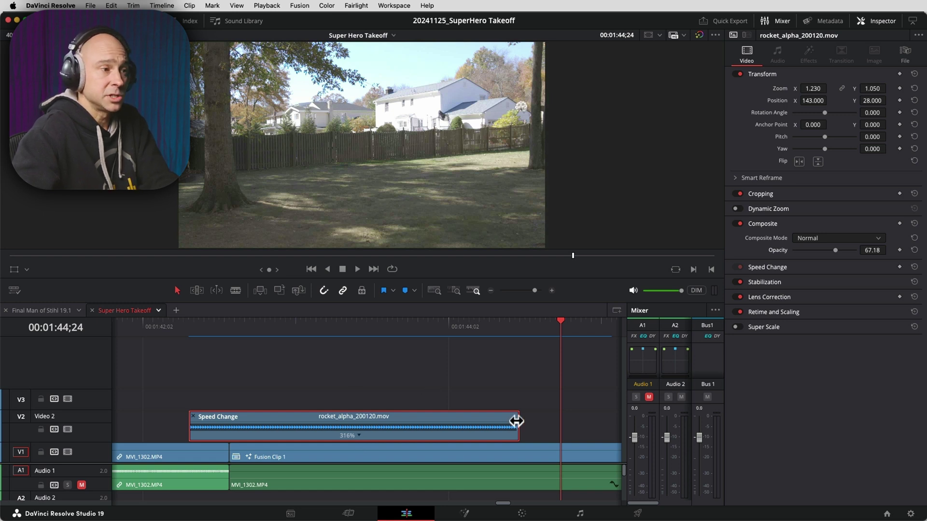
{"action": "left_click", "coordinate": [187, 325]}
{"action": "key", "text": "space"}
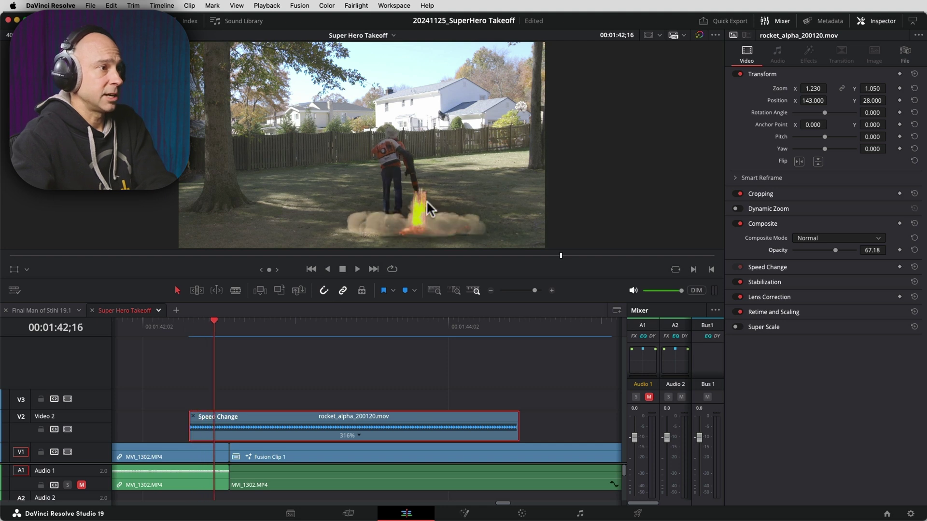
{"action": "key", "text": "Right"}
{"action": "key", "text": "Left"}
{"action": "key", "text": "Left"}
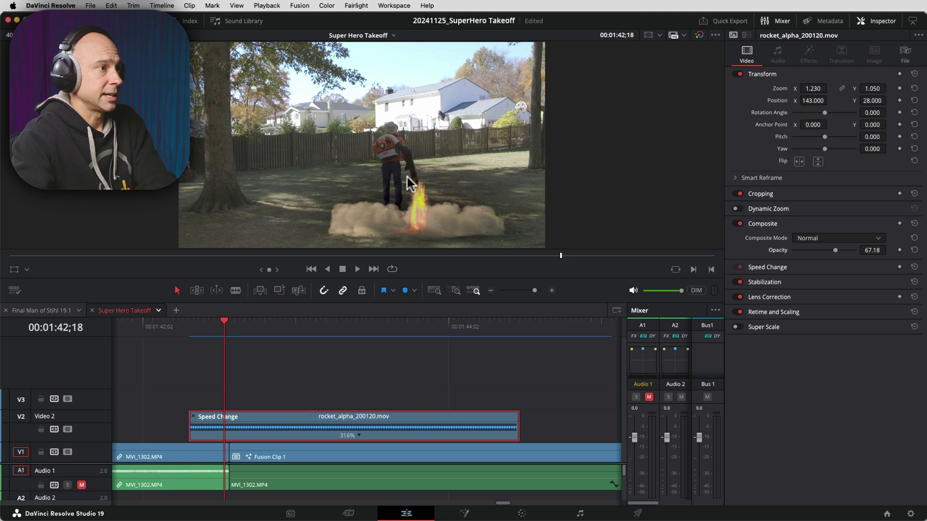
{"action": "key", "text": "Right"}
{"action": "key", "text": "Right"}
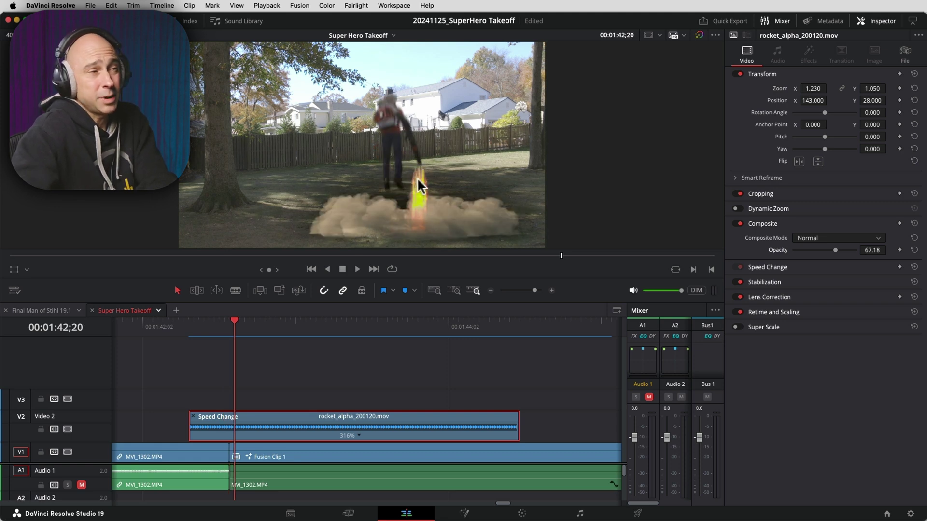
{"action": "key", "text": "Right"}
Step: Speed up the rocket_alpha_200120.mov clip to 354% by shortening it, check the takeoff frames, and hide its retime controls
{"action": "left_click_drag", "start_coordinate": [518, 422], "coordinate": [488, 422]}
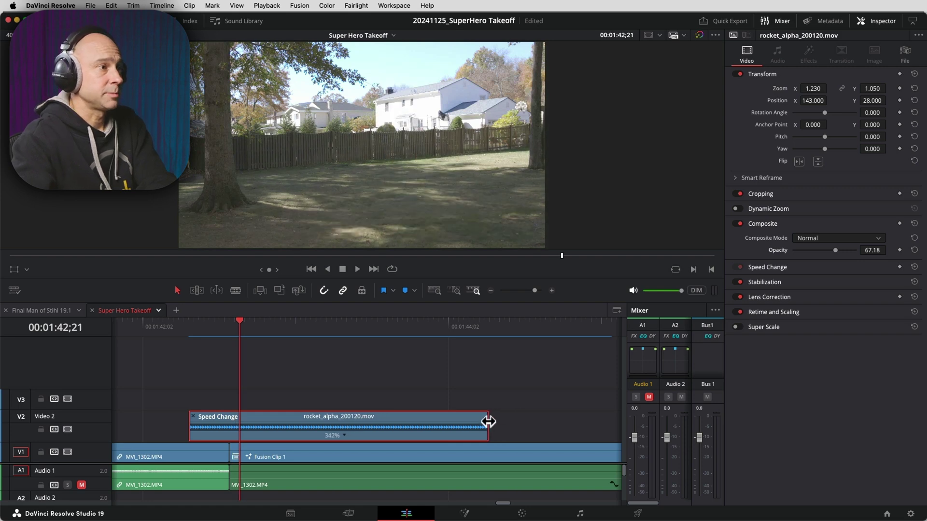
{"action": "key", "text": "Right"}
{"action": "key", "text": "Right"}
{"action": "key", "text": "Left"}
{"action": "key", "text": "Left"}
{"action": "left_click_drag", "start_coordinate": [486, 422], "coordinate": [472, 422]}
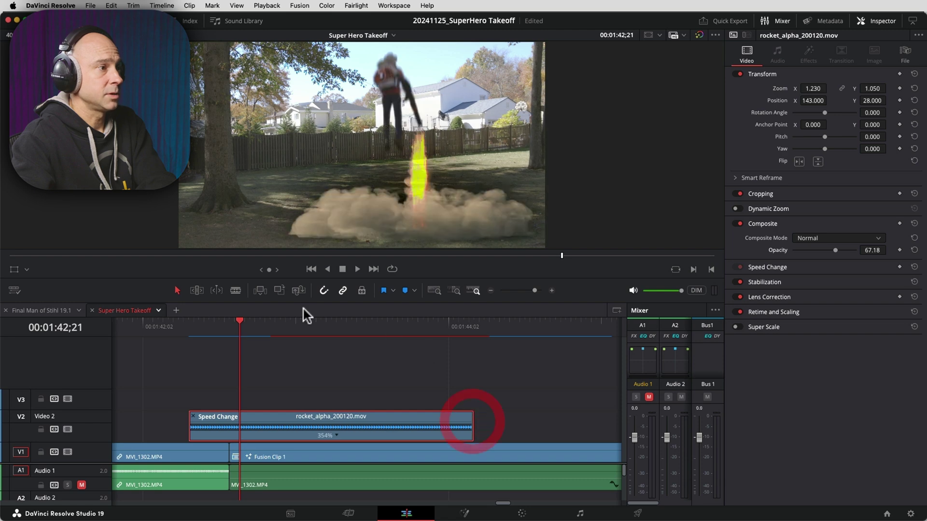
{"action": "key", "text": "space"}
{"action": "left_click", "coordinate": [127, 330]}
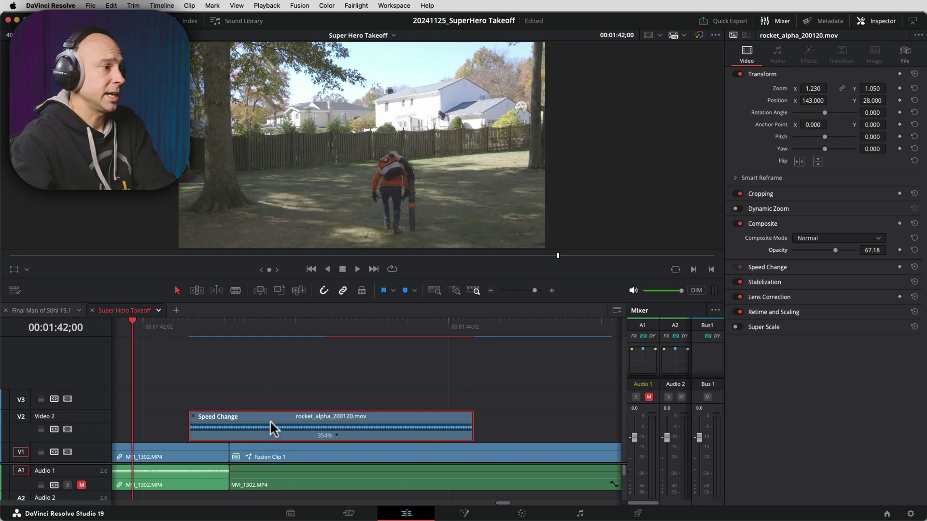
{"action": "key", "text": "ctrl+r"}
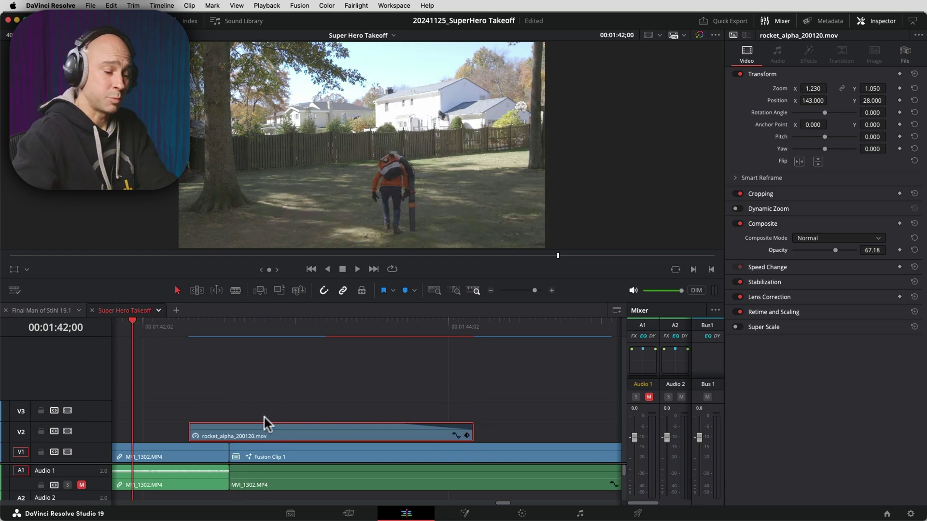
Step: Play back the takeoff to check the timing of the faster rocket effect
{"action": "key", "text": "space"}
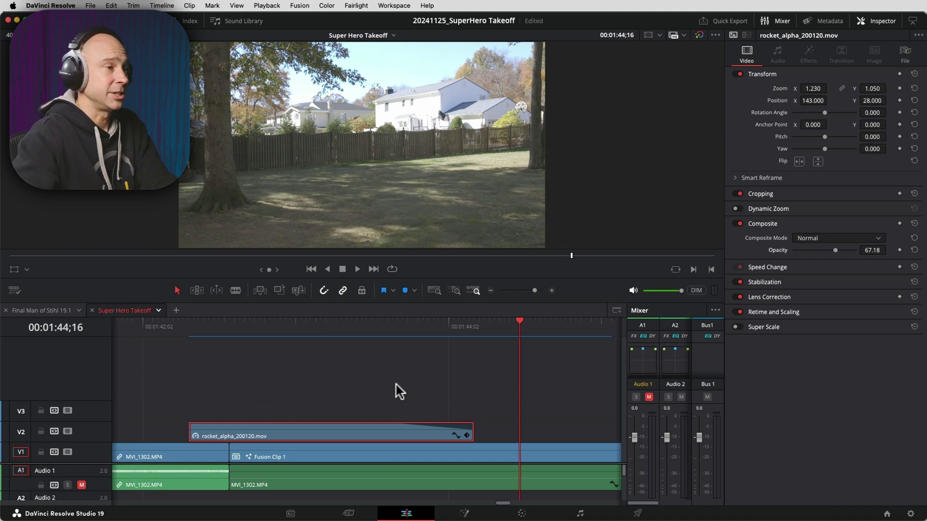
{"action": "left_click", "coordinate": [490, 290]}
{"action": "left_click", "coordinate": [224, 330]}
{"action": "key", "text": "space"}
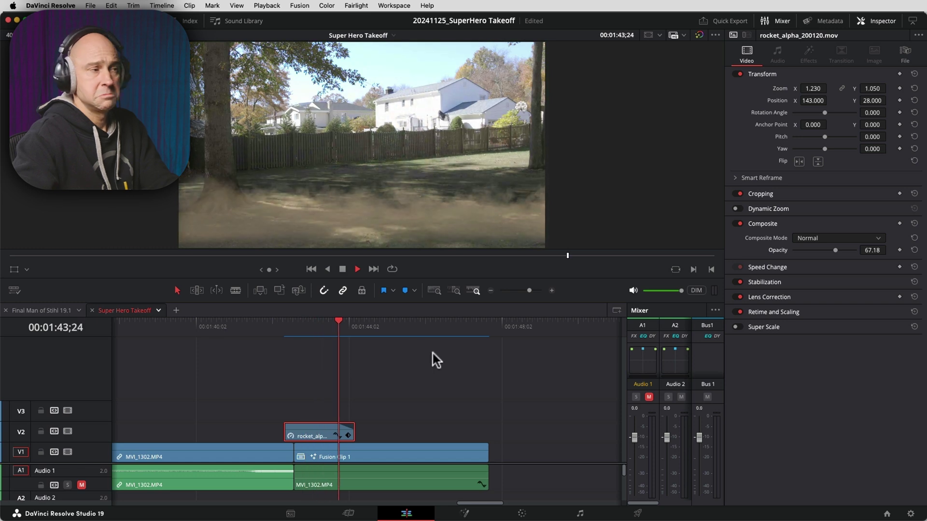
{"action": "key", "text": "space"}
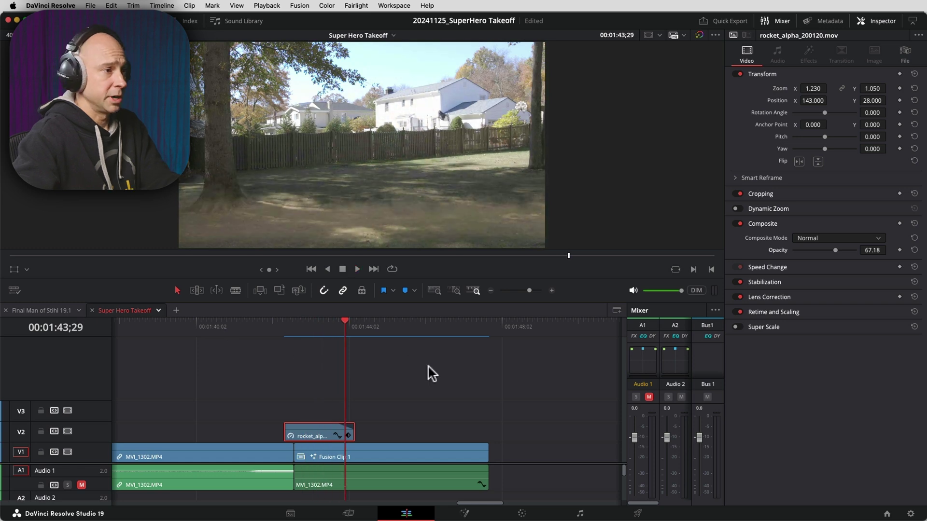
Step: Place the rocket-launch-SBA-300130374.mp3 sound on track A3 beneath the rocket effect
{"action": "left_click", "coordinate": [491, 290]}
{"action": "left_click", "coordinate": [491, 291]}
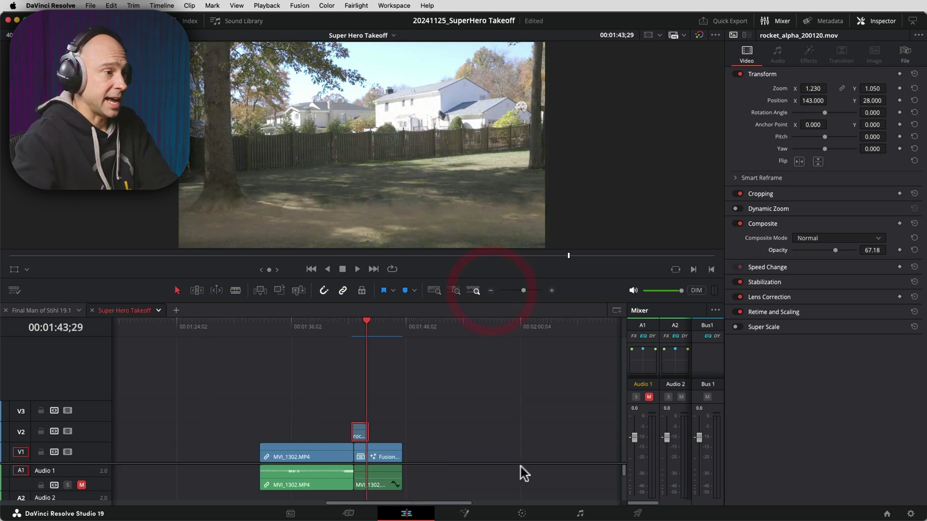
{"action": "scroll", "coordinate": [331, 472], "scroll_direction": "down", "scroll_amount": 2}
{"action": "left_click_drag", "start_coordinate": [352, 470], "coordinate": [236, 483]}
{"action": "left_click", "coordinate": [222, 328]}
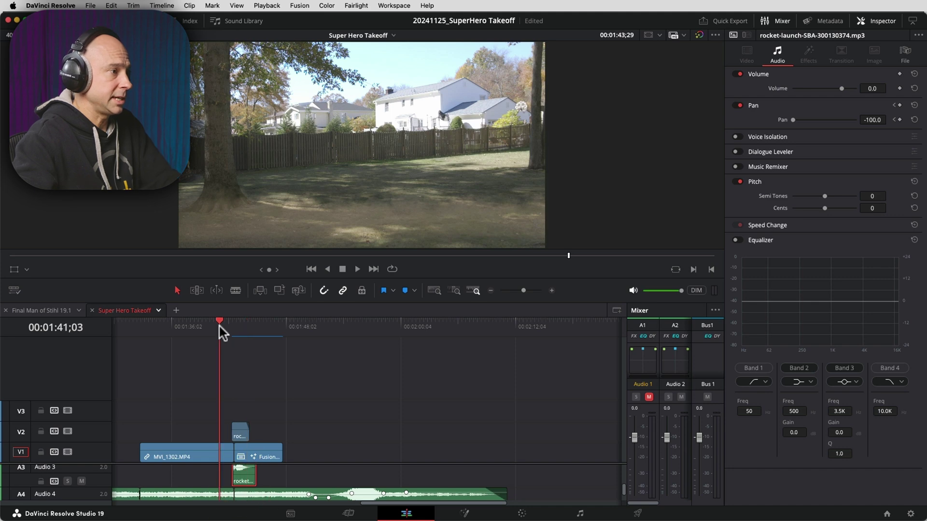
Step: Shift the rocket-launch sound slightly ahead of the rocket effect's start at 00:01:42;11 and listen to the takeoff
{"action": "key", "text": "super+equal"}
{"action": "key", "text": "space"}
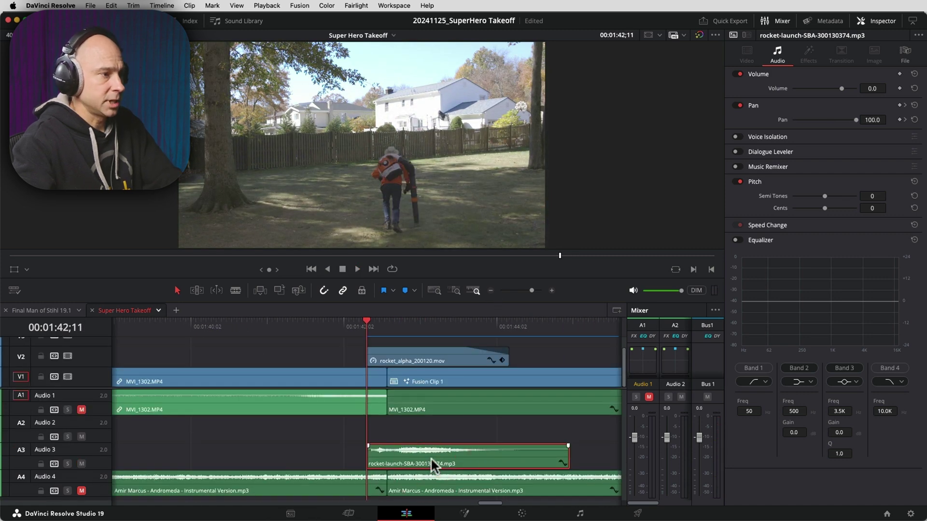
{"action": "left_click", "coordinate": [430, 457]}
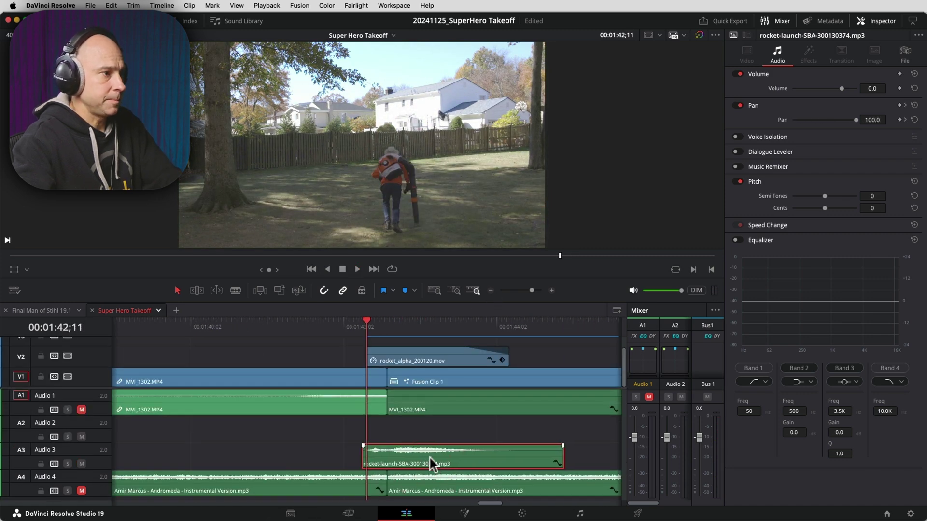
{"action": "key", "text": "space"}
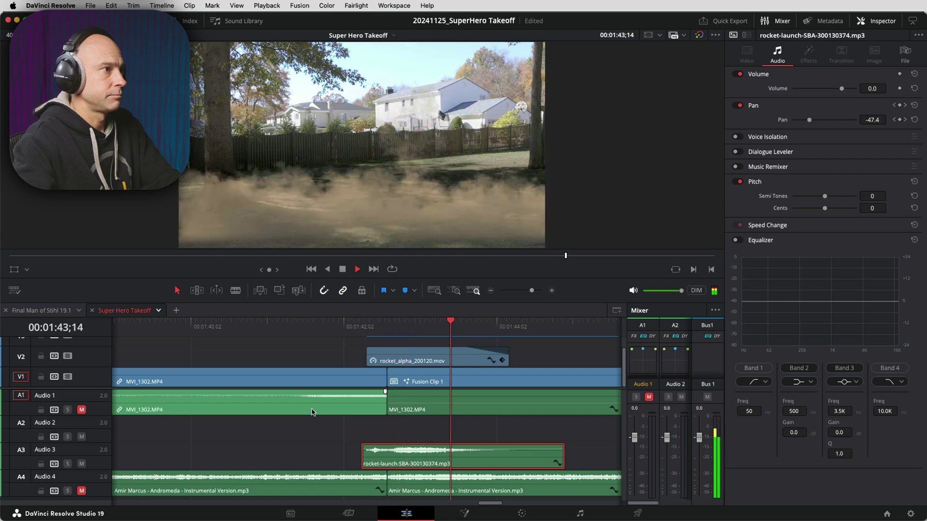
{"action": "key", "text": "space"}
Step: Set the rocket-launch sound's speed to 200% with pitch correction off, and replay the takeoff from 00:01:42;00
{"action": "right_click", "coordinate": [432, 467]}
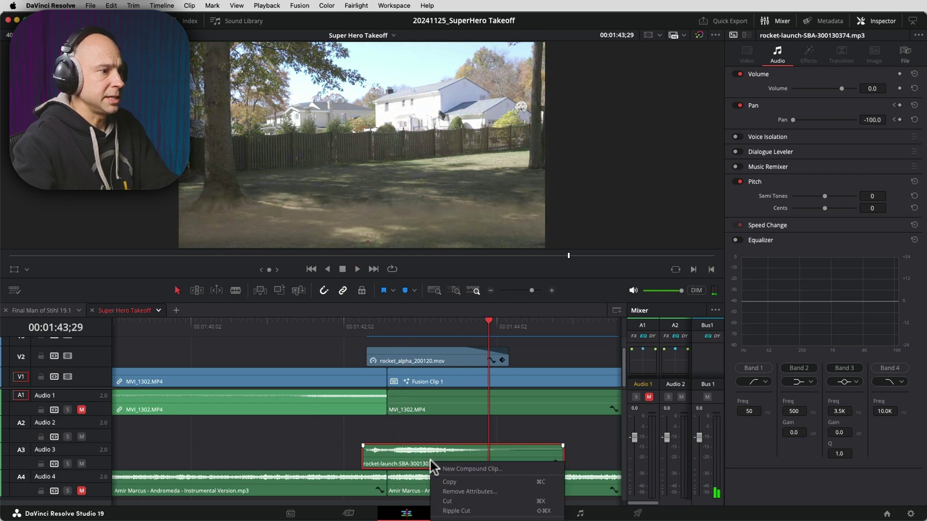
{"action": "left_click", "coordinate": [535, 512]}
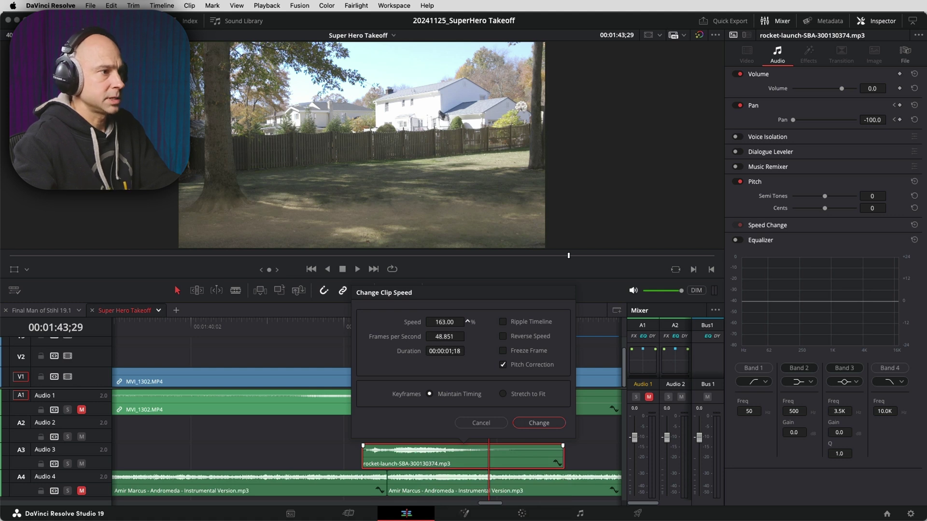
{"action": "left_click", "coordinate": [503, 365]}
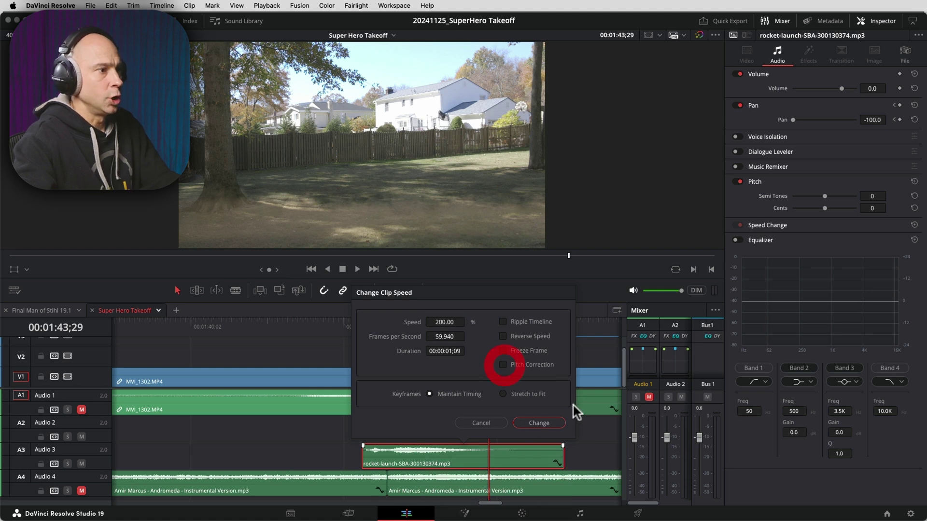
{"action": "left_click", "coordinate": [538, 425]}
{"action": "left_click", "coordinate": [339, 324]}
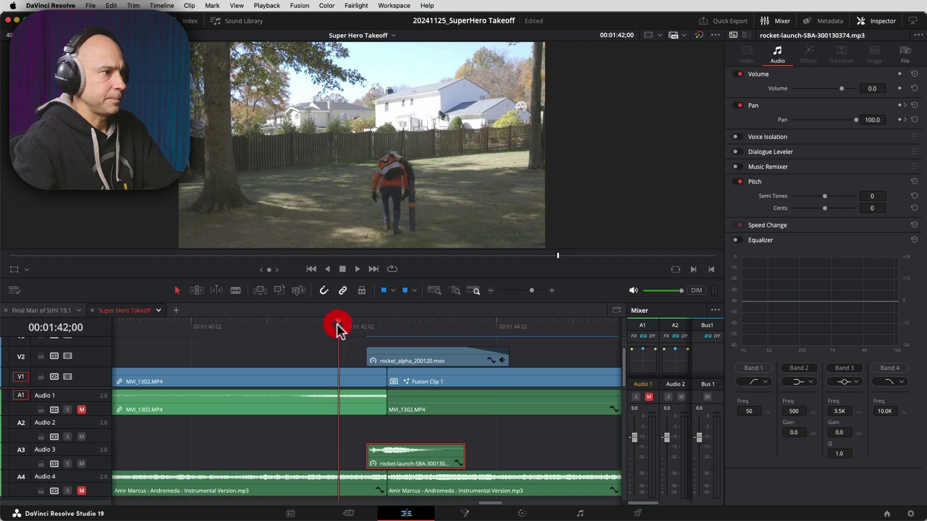
{"action": "key", "text": "space"}
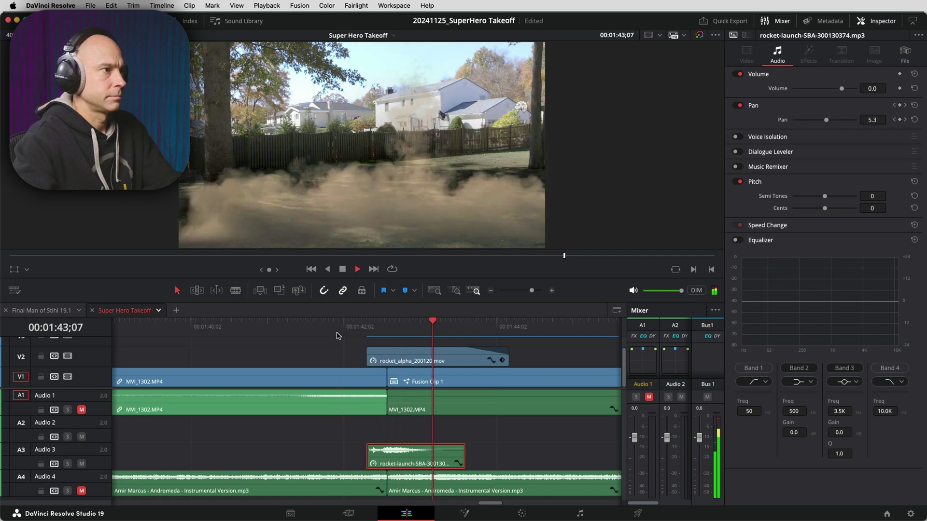
{"action": "left_click", "coordinate": [338, 335]}
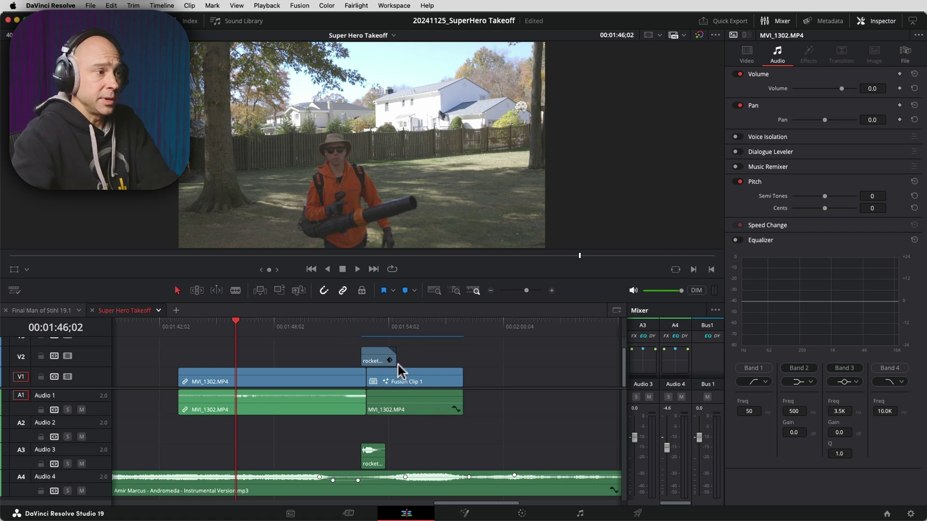
Step: Replace the audio under Fusion Clip 1 by extending the first MVI_1302.MP4 clip's audio beneath it with a fade-out
{"action": "left_click", "coordinate": [407, 376]}
{"action": "left_click", "coordinate": [403, 404]}
{"action": "left_click", "coordinate": [358, 403]}
{"action": "left_click_drag", "start_coordinate": [360, 403], "coordinate": [395, 392]}
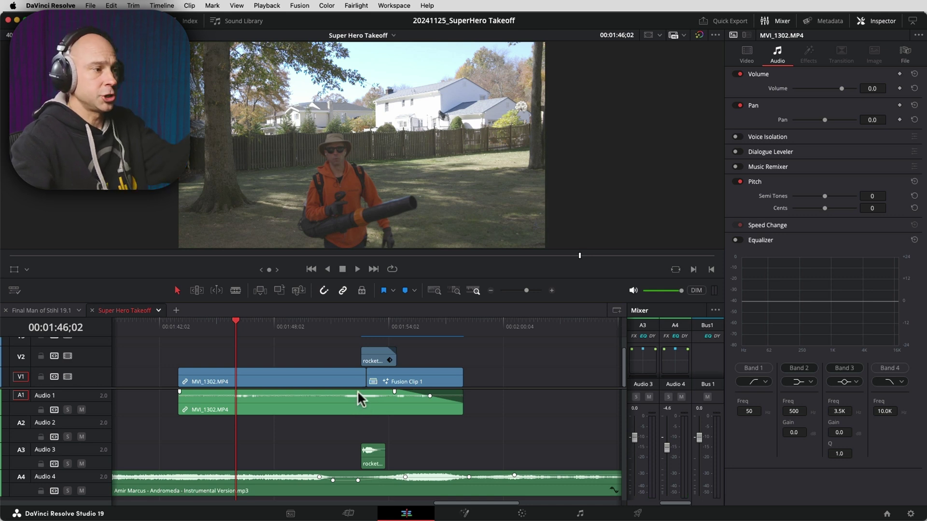
Step: Play the sequence from the start of the MVI_1302.MP4 clip to check the footage audio, rocket sound and music together
{"action": "left_click", "coordinate": [375, 460]}
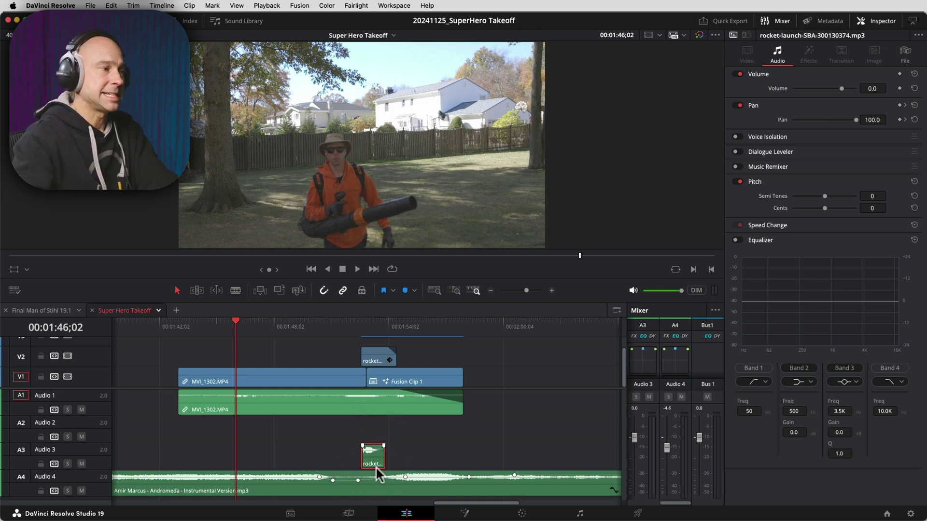
{"action": "left_click", "coordinate": [178, 325]}
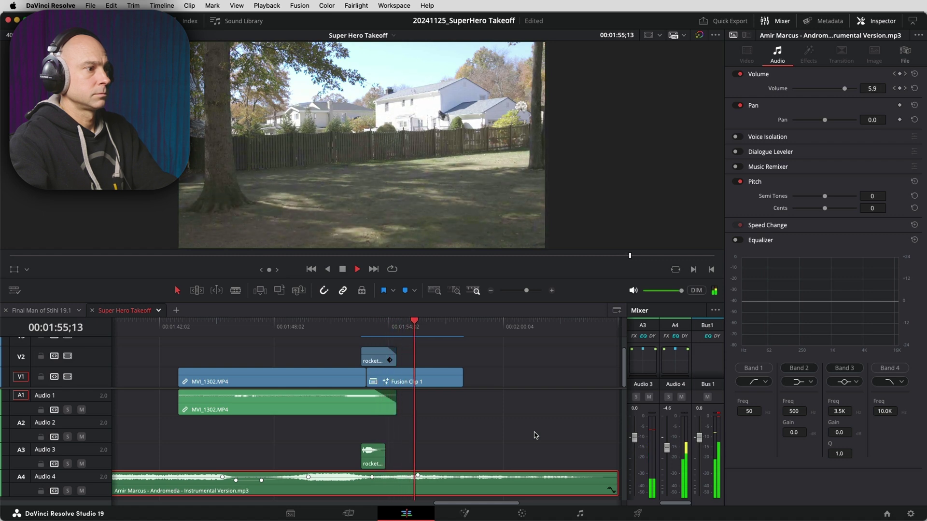
{"action": "left_click", "coordinate": [520, 412]}
{"action": "key", "text": "space"}
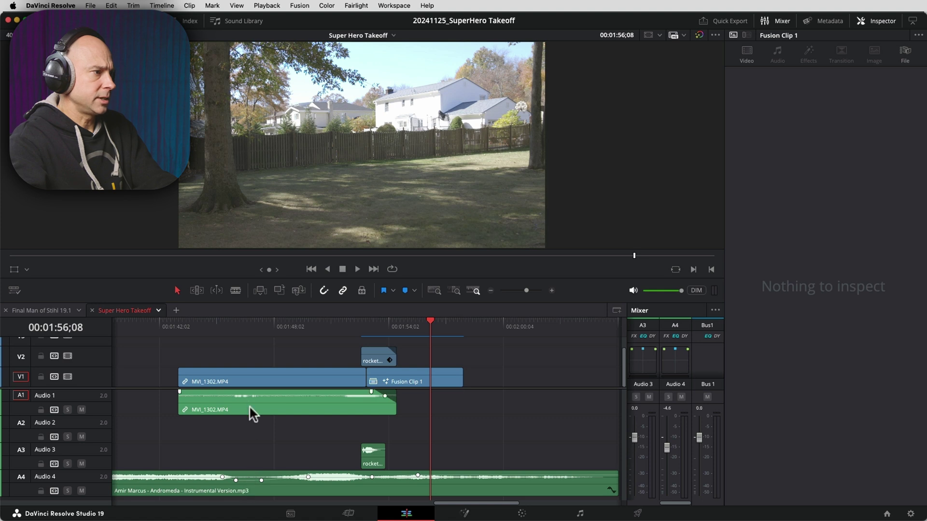
{"action": "left_click", "coordinate": [253, 392]}
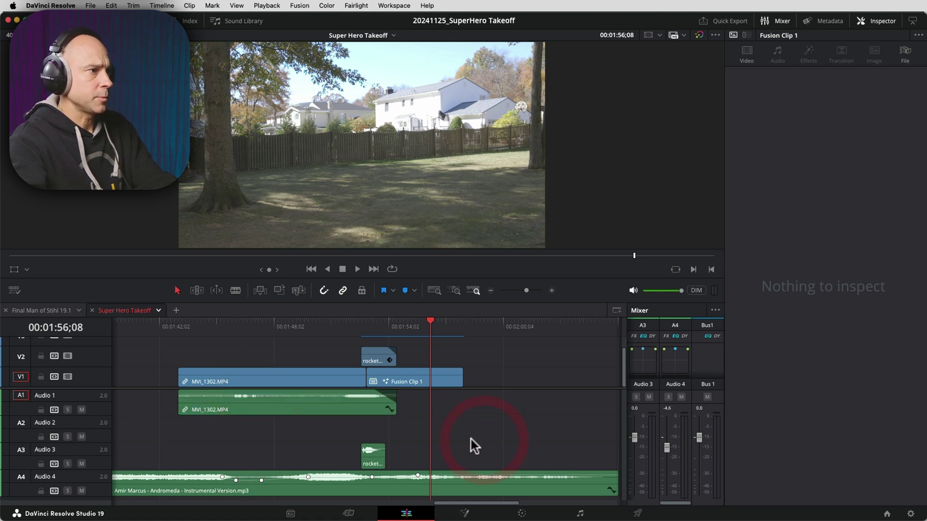
Step: Cover the sequence with the Adjustment Clip on track V5 and check the letterboxed look at 00:01:53;10
{"action": "scroll", "coordinate": [470, 439], "scroll_direction": "right", "scroll_amount": 3}
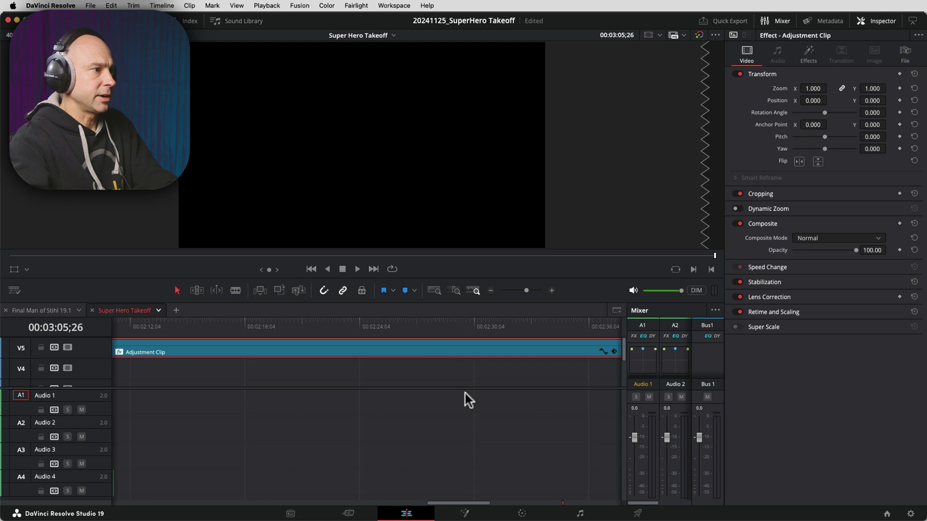
{"action": "scroll", "coordinate": [386, 393], "scroll_direction": "left", "scroll_amount": 8}
{"action": "left_click_drag", "start_coordinate": [412, 343], "coordinate": [302, 333]}
{"action": "left_click", "coordinate": [302, 333]}
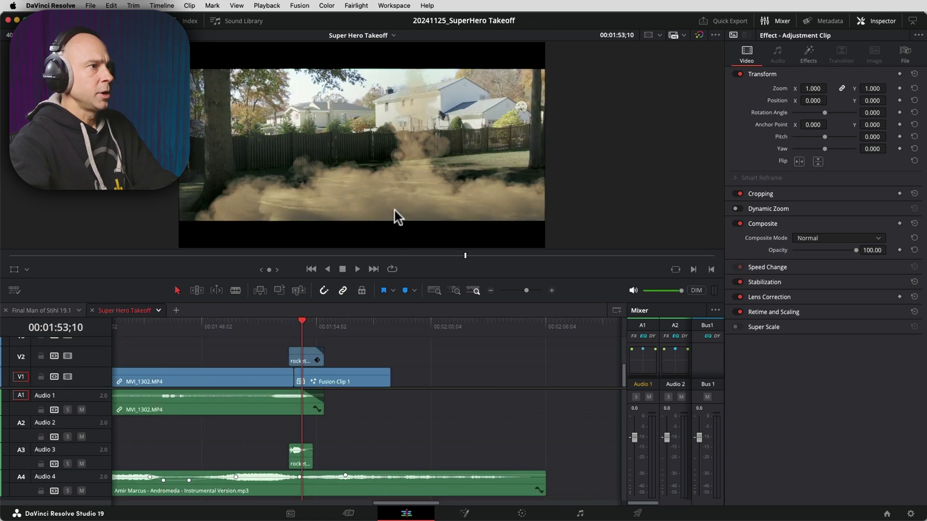
{"action": "scroll", "coordinate": [308, 361], "scroll_direction": "up", "scroll_amount": 1}
{"action": "scroll", "coordinate": [307, 361], "scroll_direction": "down", "scroll_amount": 1}
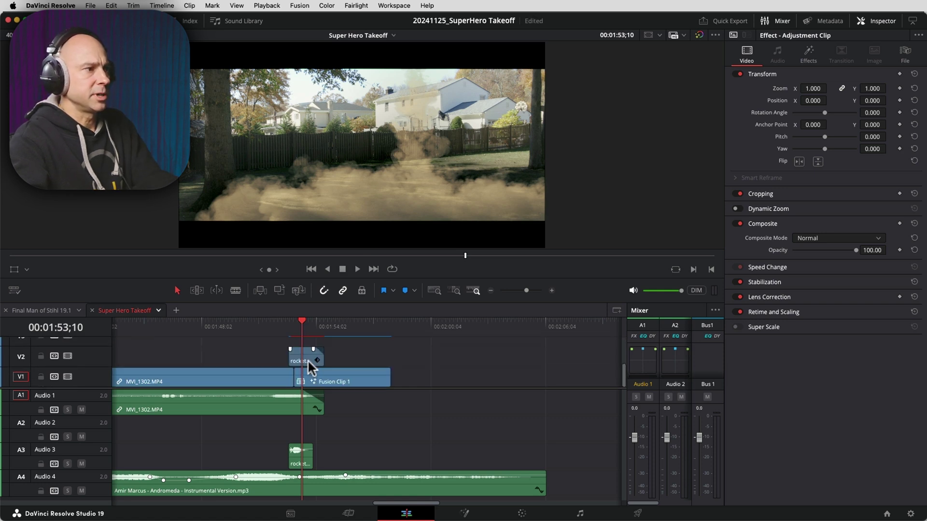
Step: Raise the rocket effect and Fusion Clip 1 together within the letterboxed frame, and set the MVI_1302.MP4 clip's Position Y to 92
{"action": "left_click", "coordinate": [322, 385]}
{"action": "scroll", "coordinate": [302, 362], "scroll_direction": "up", "scroll_amount": 1}
{"action": "scroll", "coordinate": [303, 363], "scroll_direction": "down", "scroll_amount": 1}
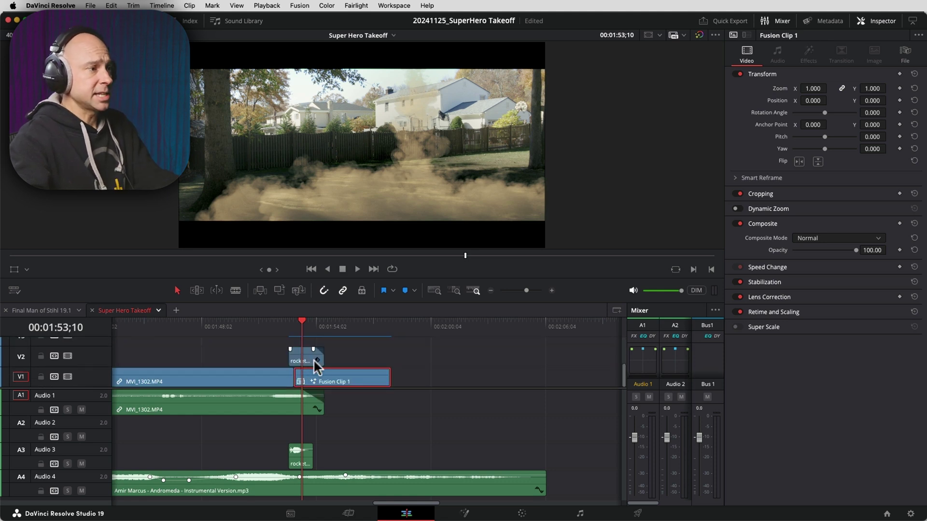
{"action": "left_click", "coordinate": [288, 320]}
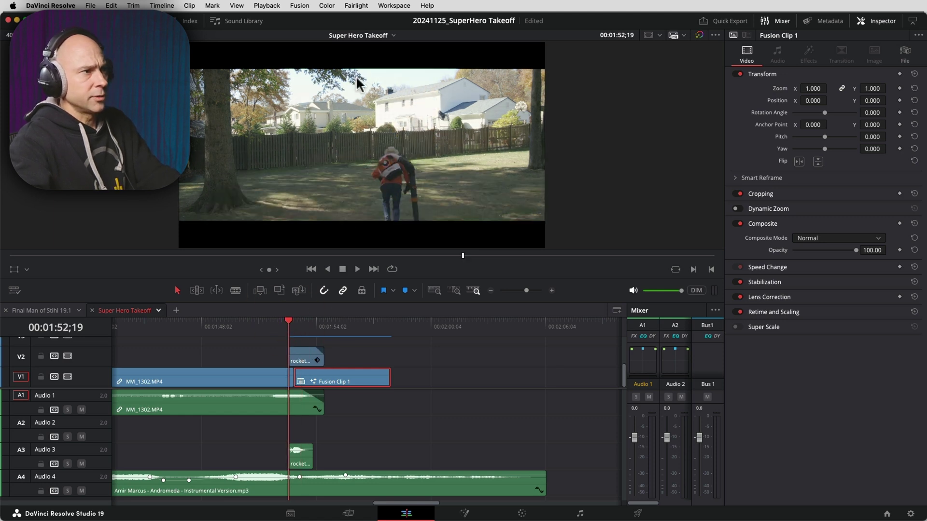
{"action": "left_click_drag", "start_coordinate": [334, 350], "coordinate": [316, 373]}
{"action": "left_click_drag", "start_coordinate": [872, 100], "coordinate": [893, 100]}
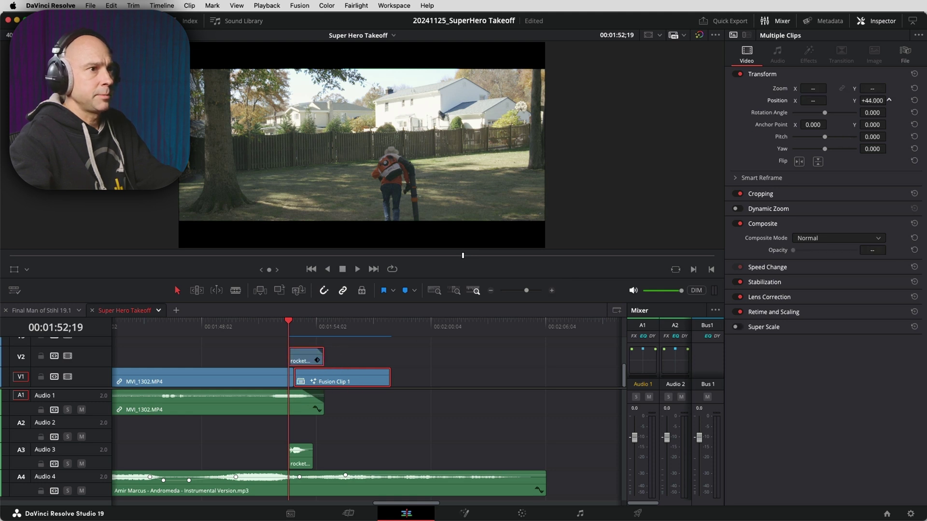
{"action": "left_click", "coordinate": [219, 372]}
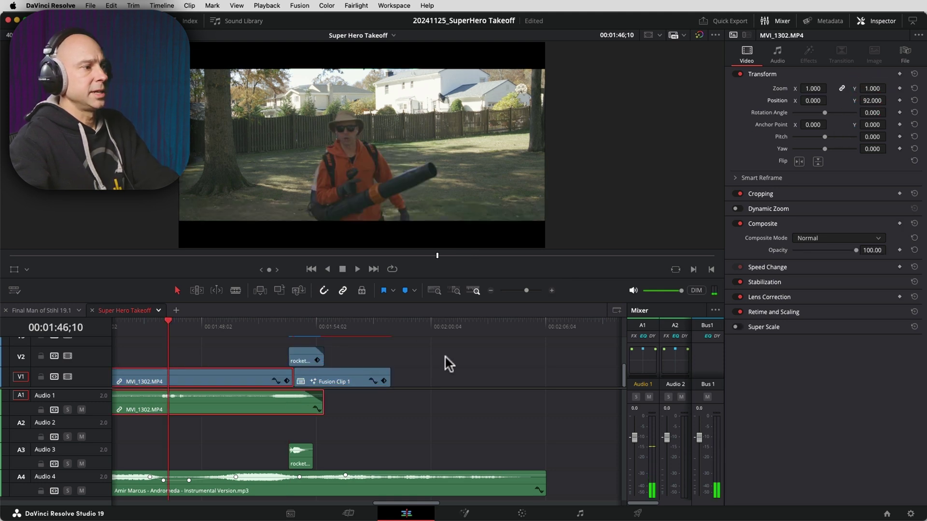
Step: Play back the takeoff, shorten Fusion Clip 1 and the Adjustment Clip to end just after the rocket effect, and fade out Fusion Clip 1
{"action": "key", "text": "space"}
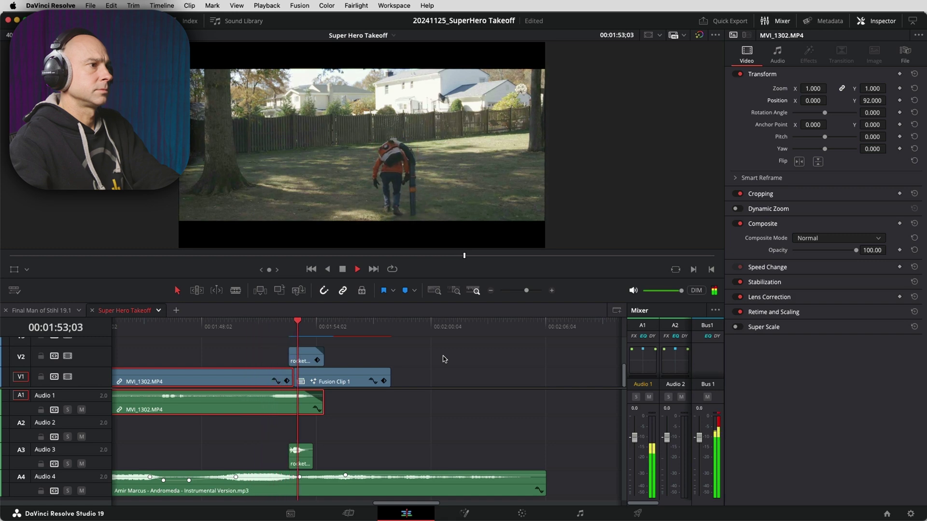
{"action": "left_click_drag", "start_coordinate": [390, 380], "coordinate": [343, 384]}
{"action": "left_click", "coordinate": [314, 323]}
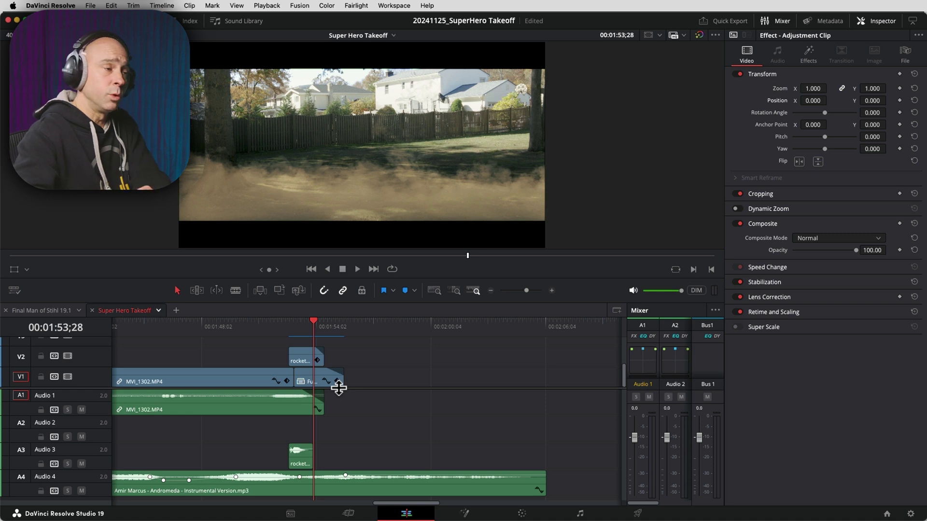
Step: Open Fusion Clip 1 on the Fusion page and delete its unconnected Background1 node
{"action": "left_click", "coordinate": [313, 383]}
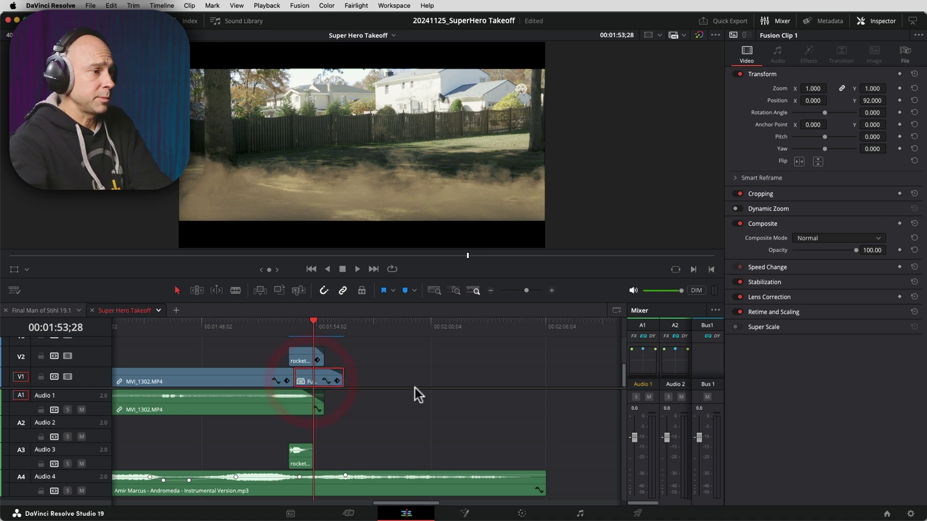
{"action": "left_click", "coordinate": [464, 513]}
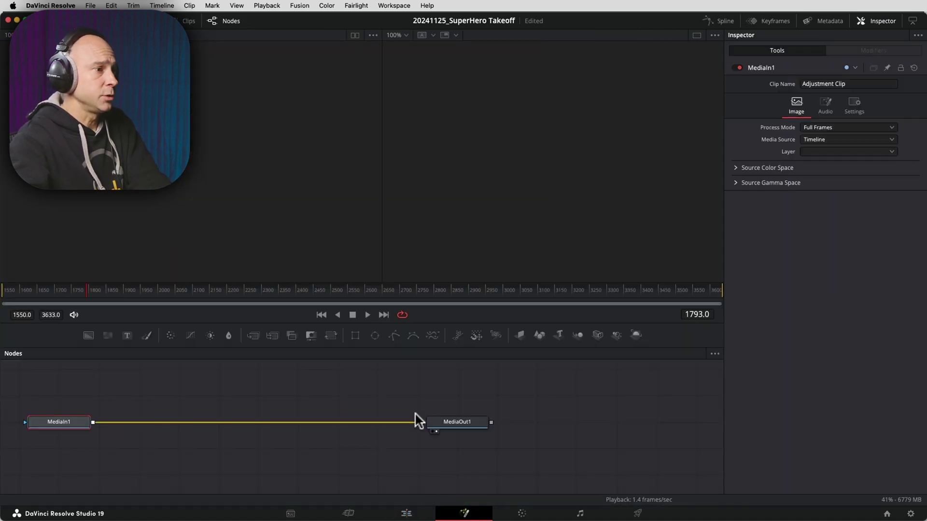
{"action": "left_click", "coordinate": [102, 374]}
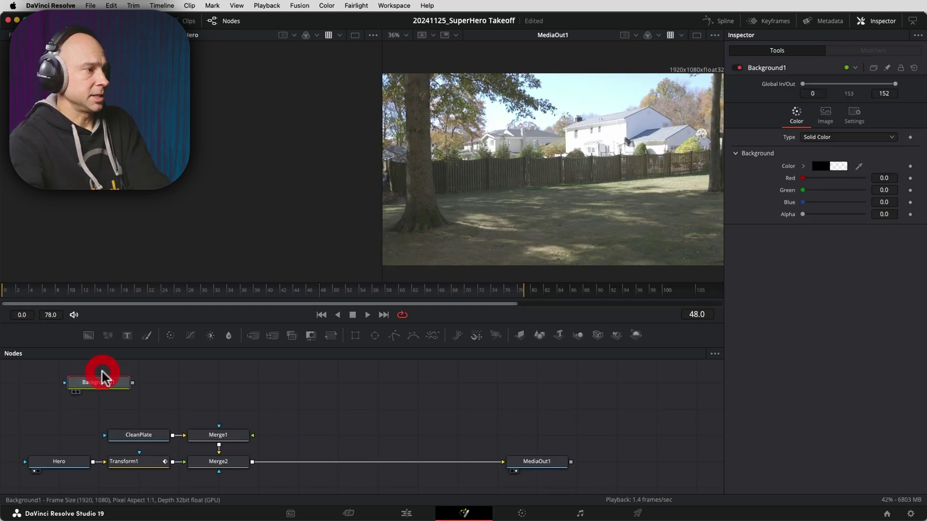
{"action": "key", "text": "Delete"}
Step: Add a Color Corrector after Merge2 with saturation 1.57, gamma 0.91 and hue -0.02
{"action": "left_click", "coordinate": [235, 464]}
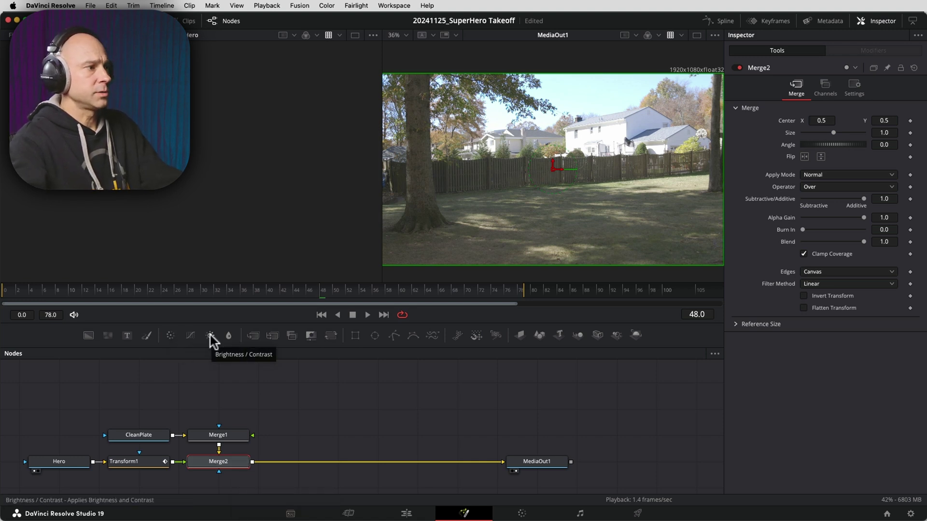
{"action": "left_click", "coordinate": [170, 333]}
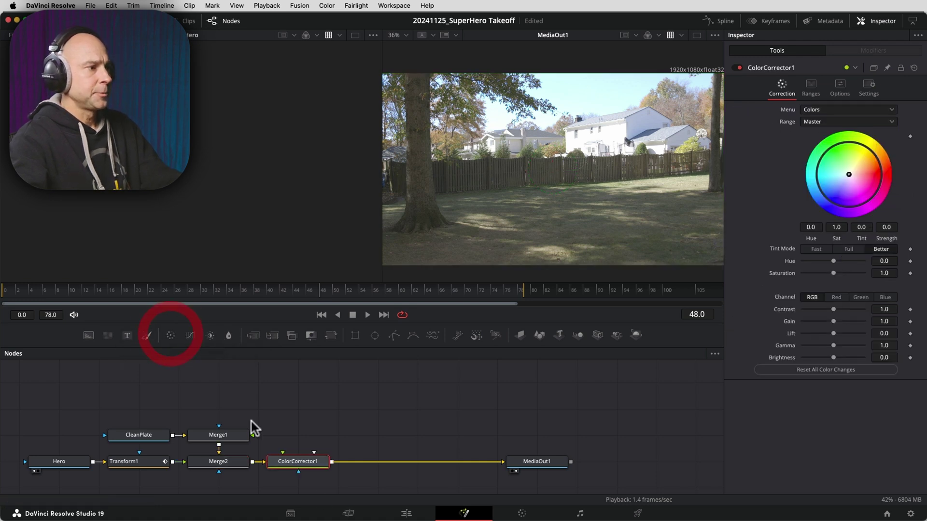
{"action": "left_click", "coordinate": [308, 464]}
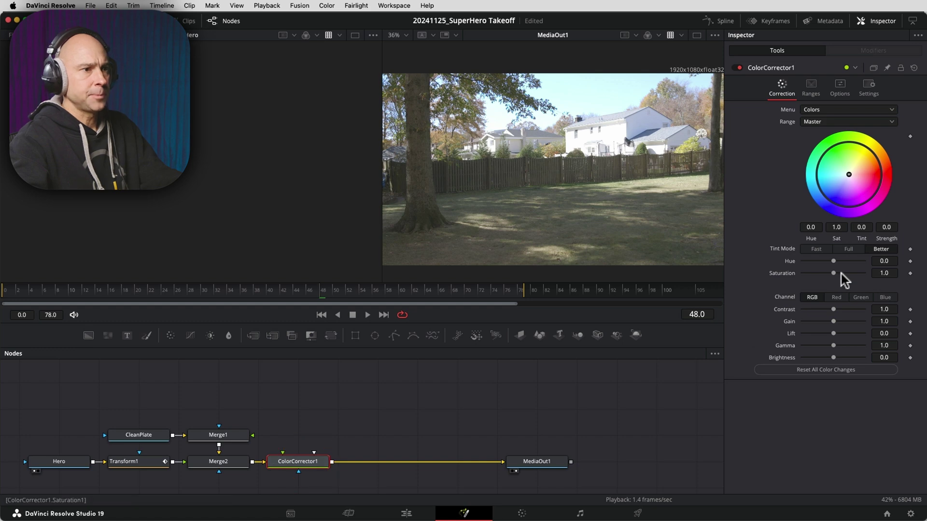
{"action": "left_click_drag", "start_coordinate": [835, 272], "coordinate": [837, 272]}
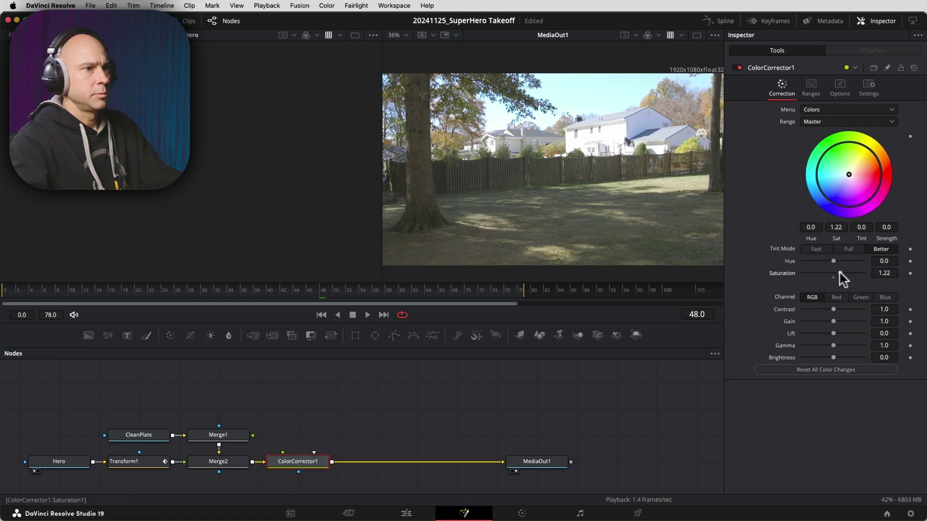
{"action": "left_click_drag", "start_coordinate": [833, 321], "coordinate": [834, 361]}
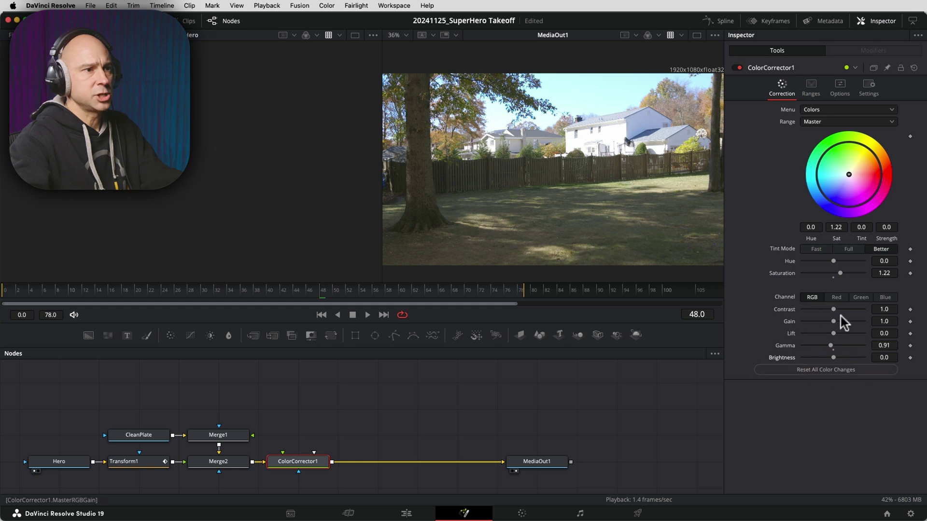
{"action": "left_click_drag", "start_coordinate": [832, 261], "coordinate": [850, 279]}
{"action": "left_click", "coordinate": [850, 279]}
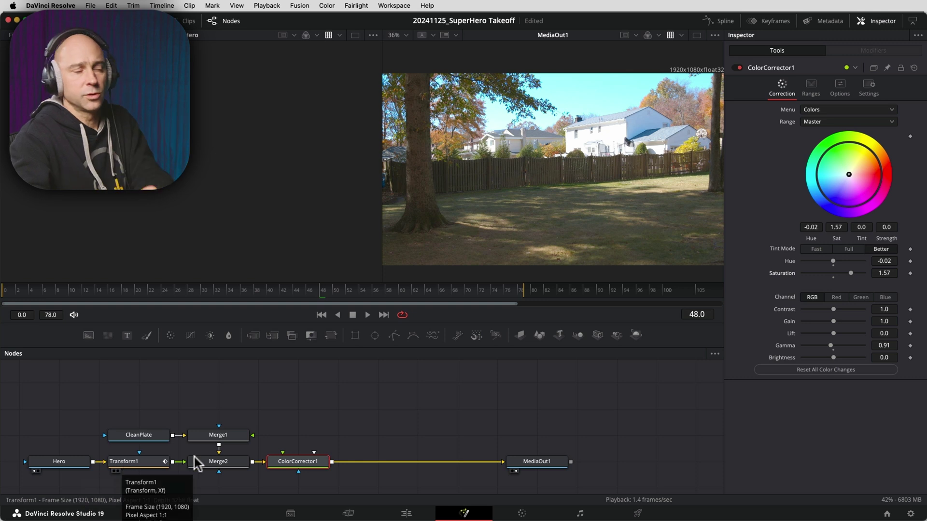
Step: Copy Fusion Clip 1's ColorCorrector1 node into the MVI_1302.MP4 clip's composition, between MediaIn1 and MediaOut1
{"action": "left_click", "coordinate": [296, 466]}
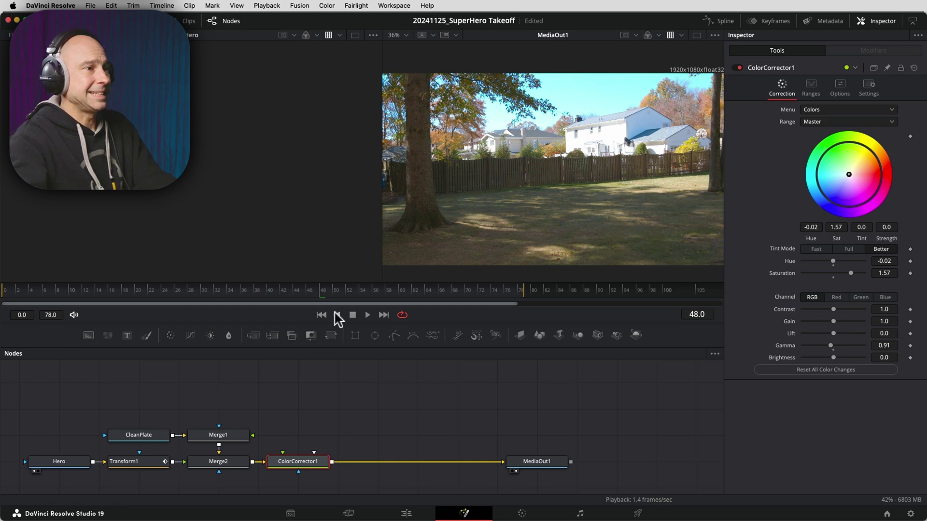
{"action": "left_click", "coordinate": [268, 377]}
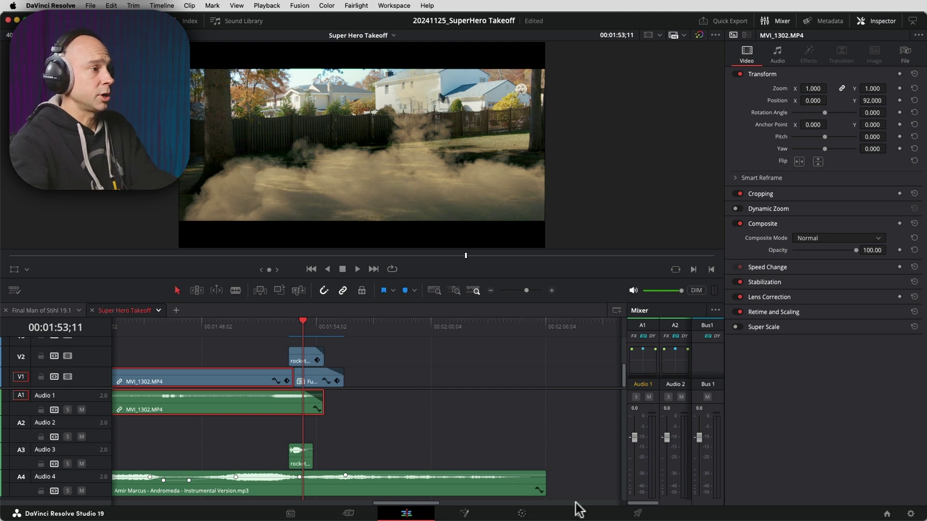
{"action": "left_click", "coordinate": [464, 513]}
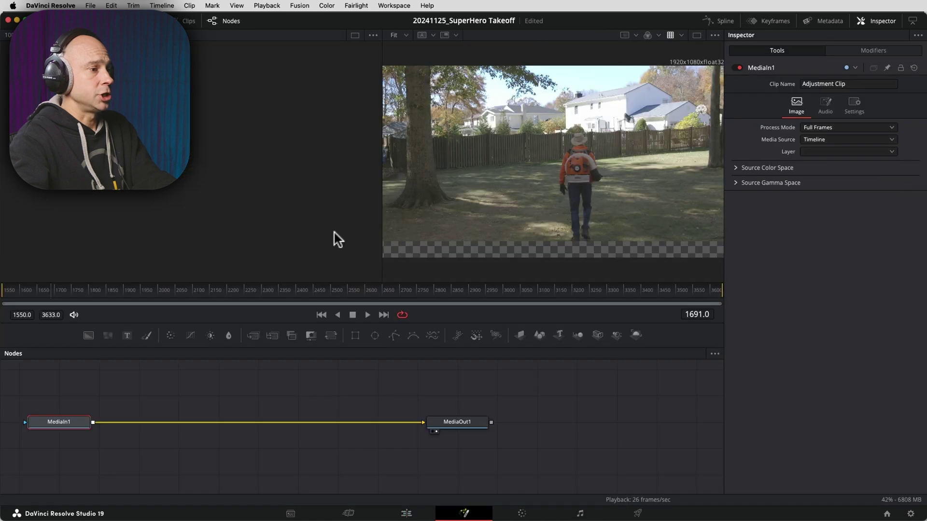
{"action": "left_click", "coordinate": [187, 21]}
{"action": "left_click", "coordinate": [240, 467]}
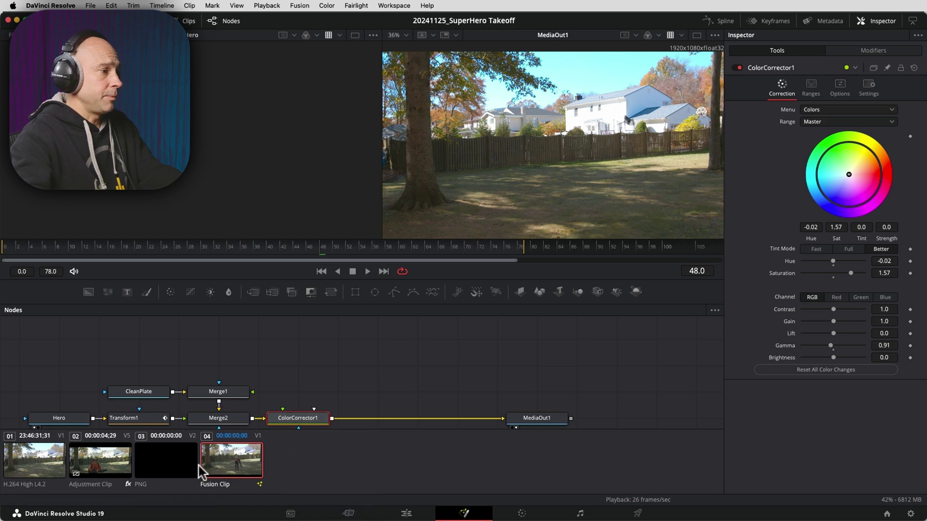
{"action": "left_click", "coordinate": [53, 464]}
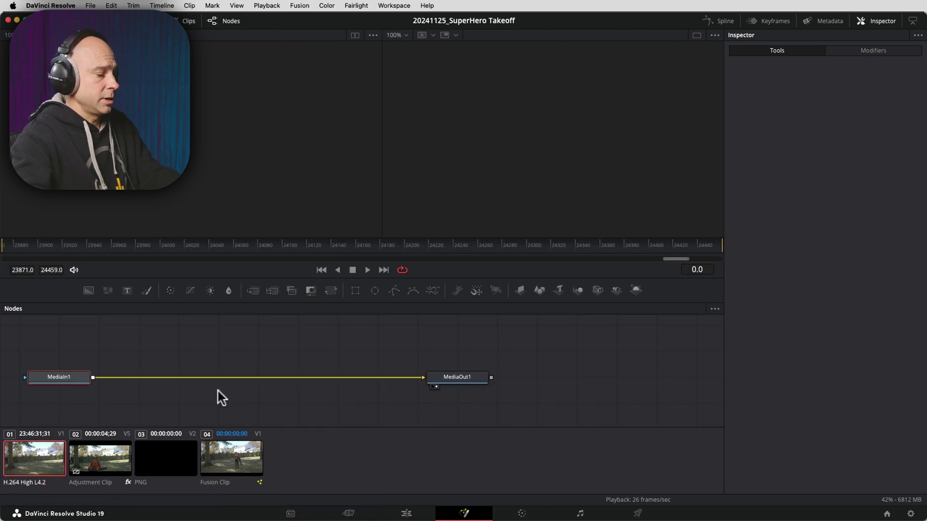
{"action": "key", "text": "ctrl+v"}
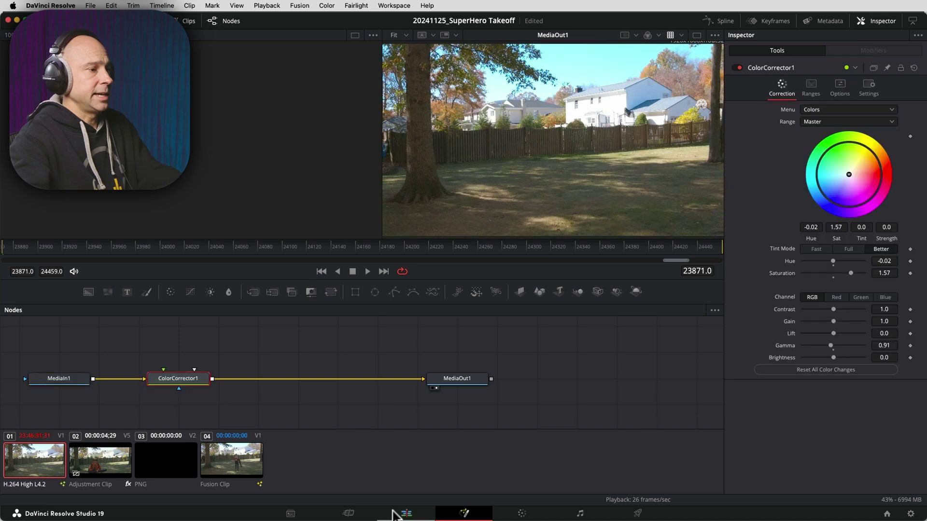
Step: Return to the Edit page and play the sequence from the start of the MVI_1302.MP4 clip to review the matched color grade
{"action": "left_click", "coordinate": [406, 513]}
{"action": "left_click", "coordinate": [424, 327]}
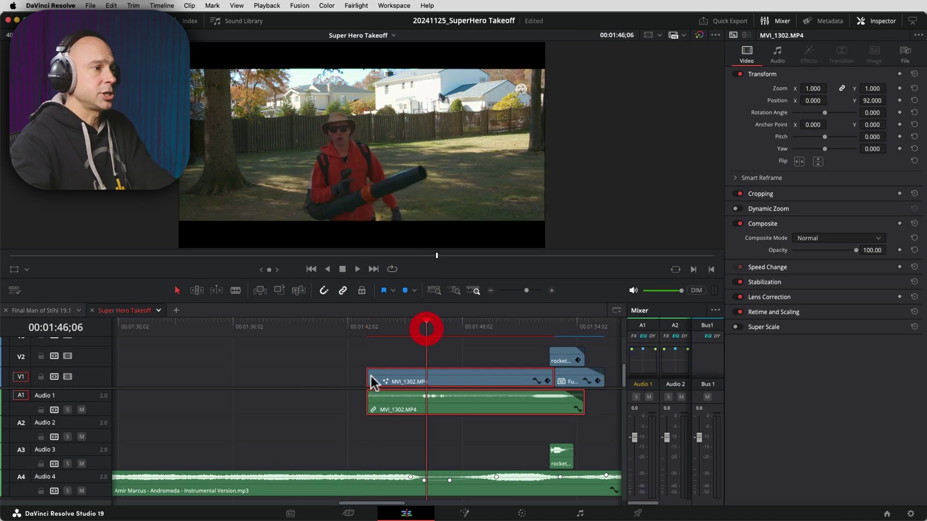
{"action": "left_click", "coordinate": [368, 326]}
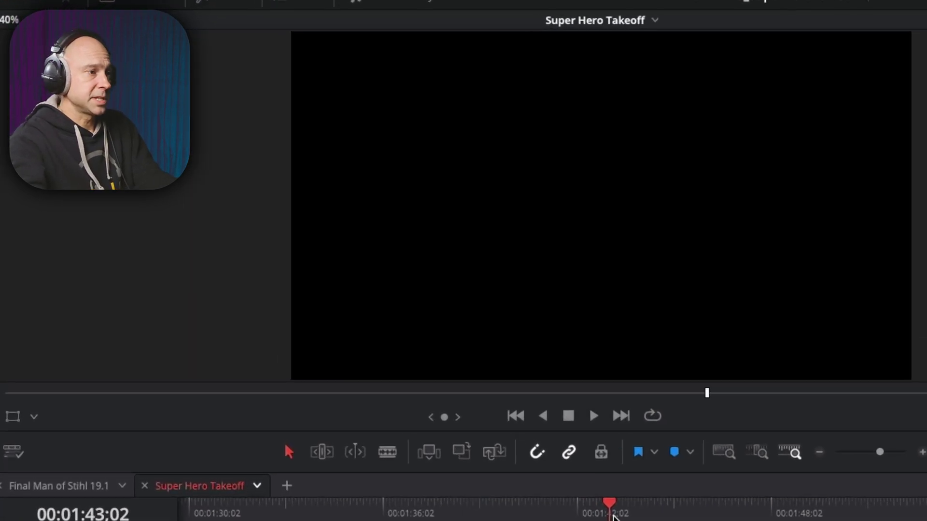
{"action": "key", "text": "space"}
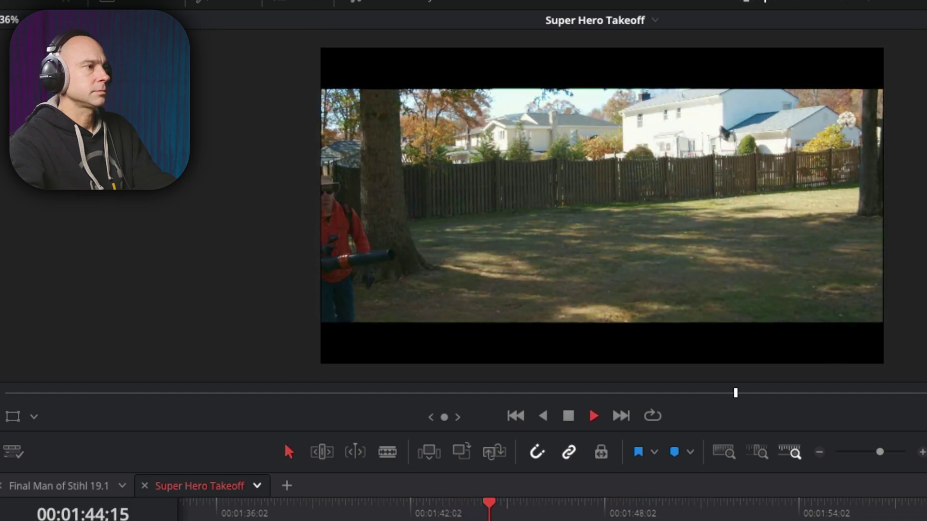